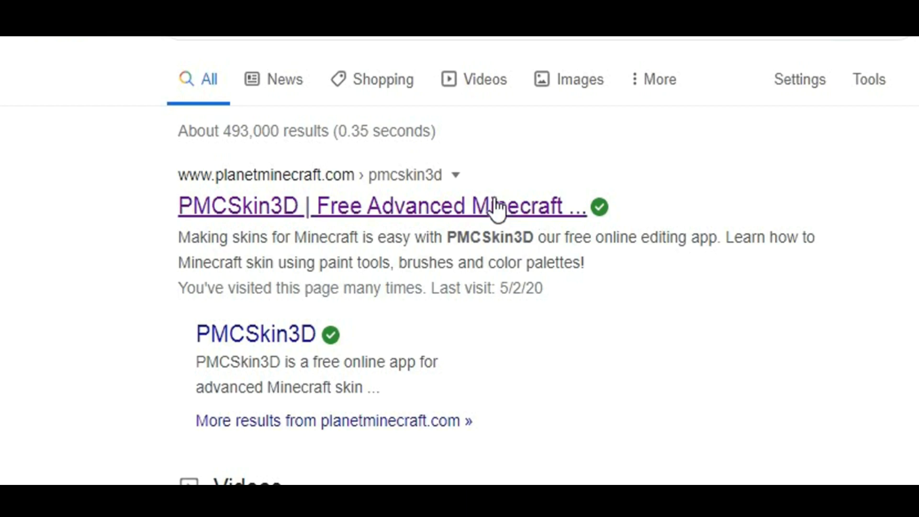
Open the PMCSkin3D site from the search results and find the choice of editor editions
click(495, 207)
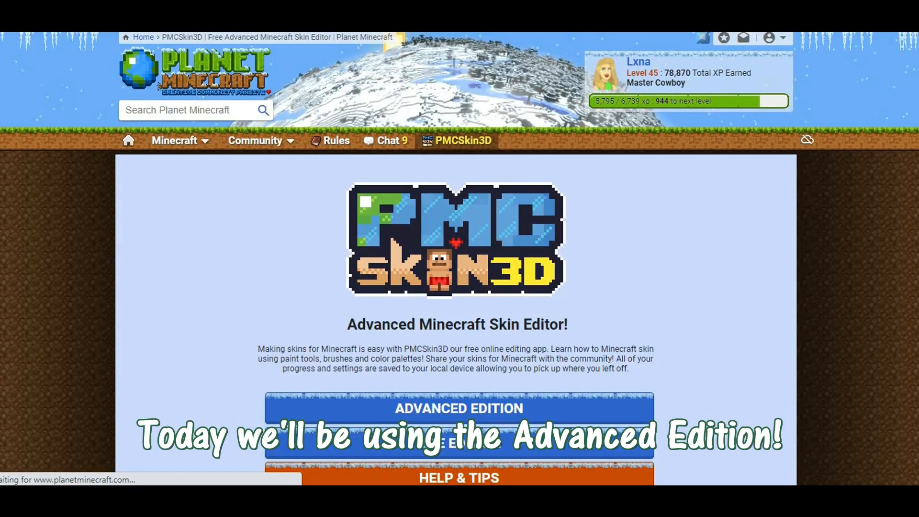
scroll(459, 258, down, 2)
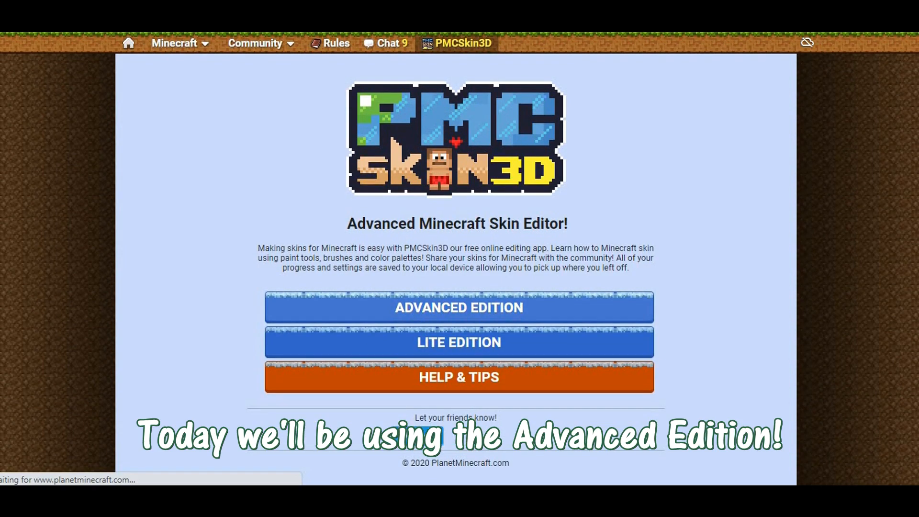
scroll(459, 259, down, 2)
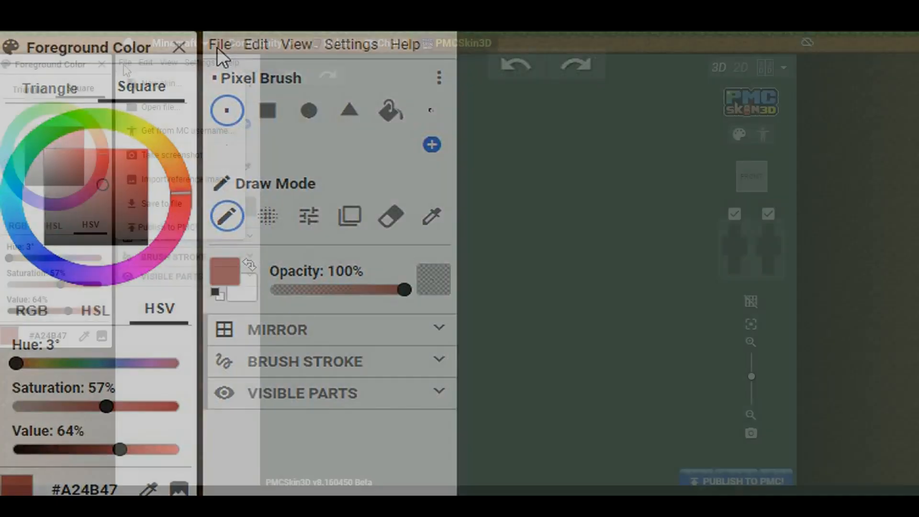
Create a new Minecraft skin based on the Alex (3 pixel arms) model
click(220, 44)
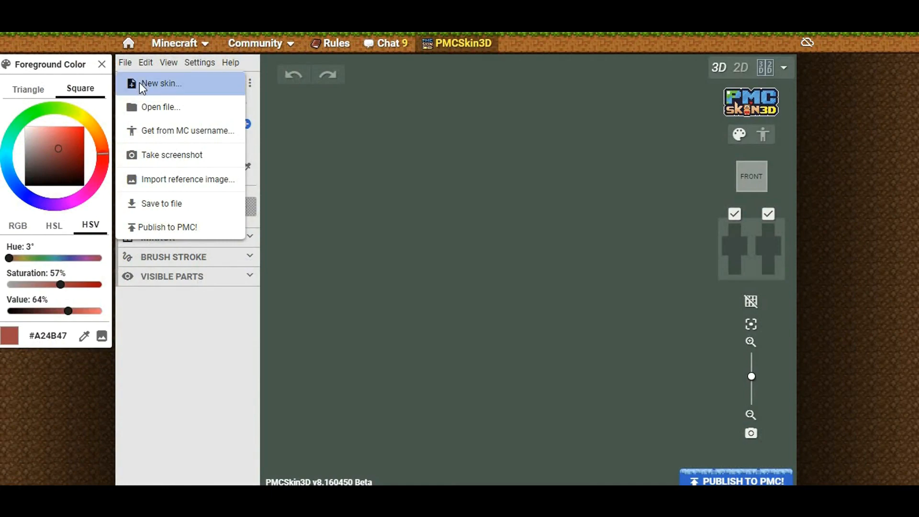
click(140, 83)
click(430, 232)
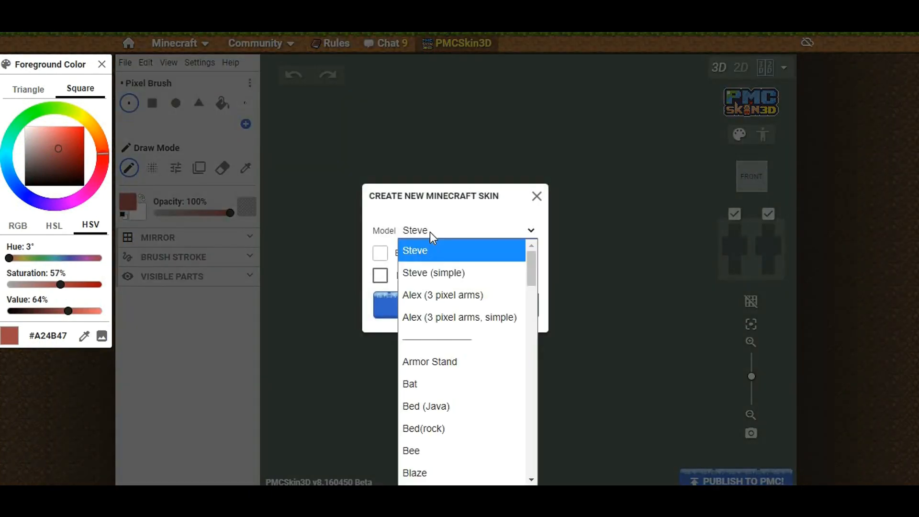
click(437, 302)
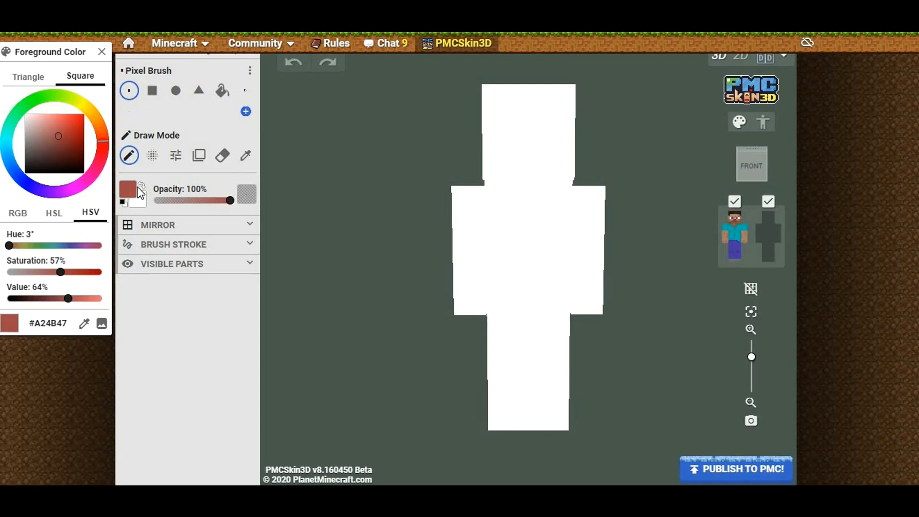
Paint the lower face and a small neckline at the top of the torso in skin brown #906E66
click(142, 185)
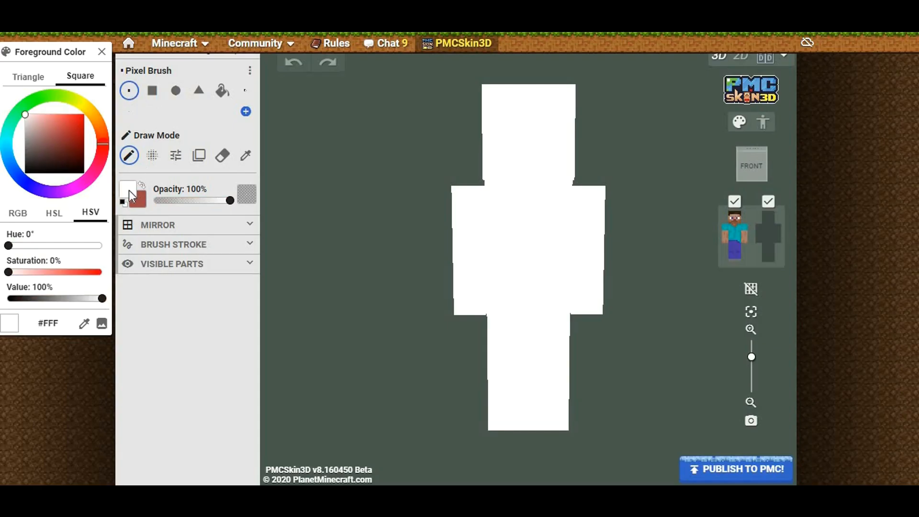
click(139, 186)
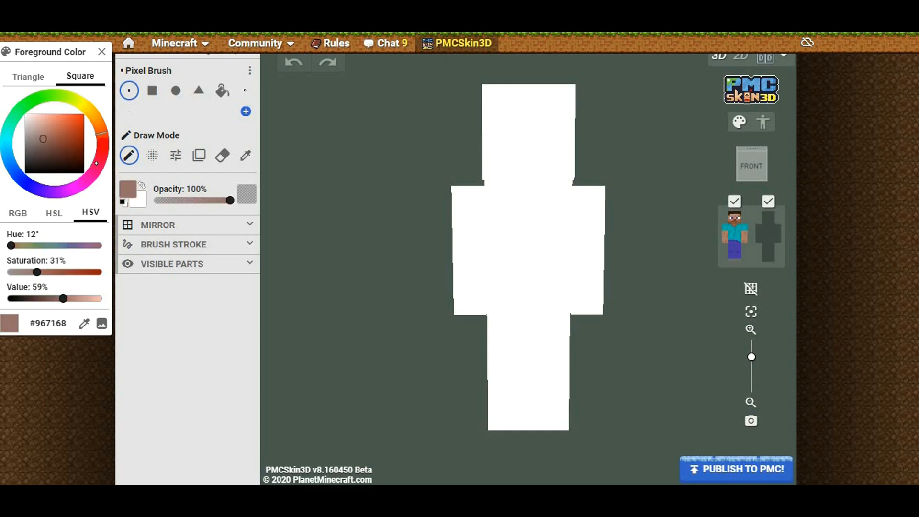
drag(499, 175, 499, 139)
drag(43, 138, 42, 141)
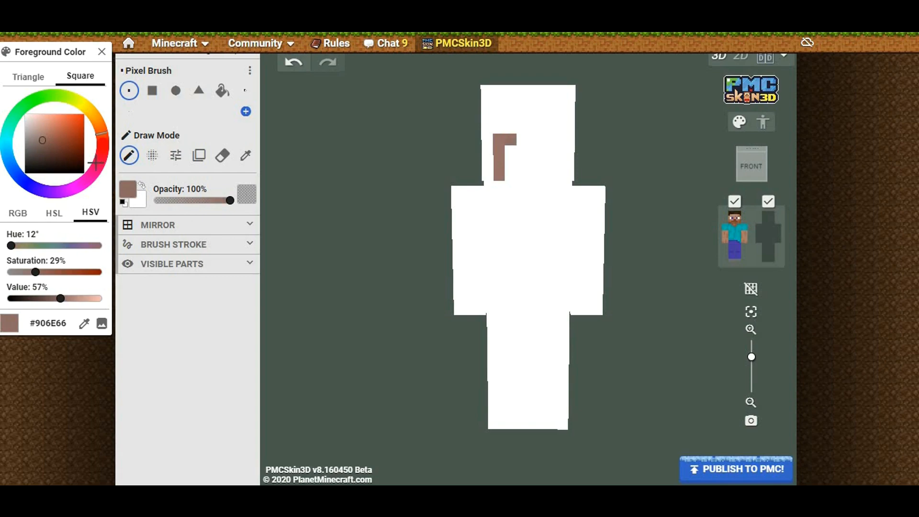
mouse_move(510, 140)
mouse_down()
mouse_move(557, 139)
mouse_move(557, 175)
mouse_move(516, 151)
mouse_move(511, 175)
mouse_move(504, 128)
mouse_move(558, 128)
mouse_up()
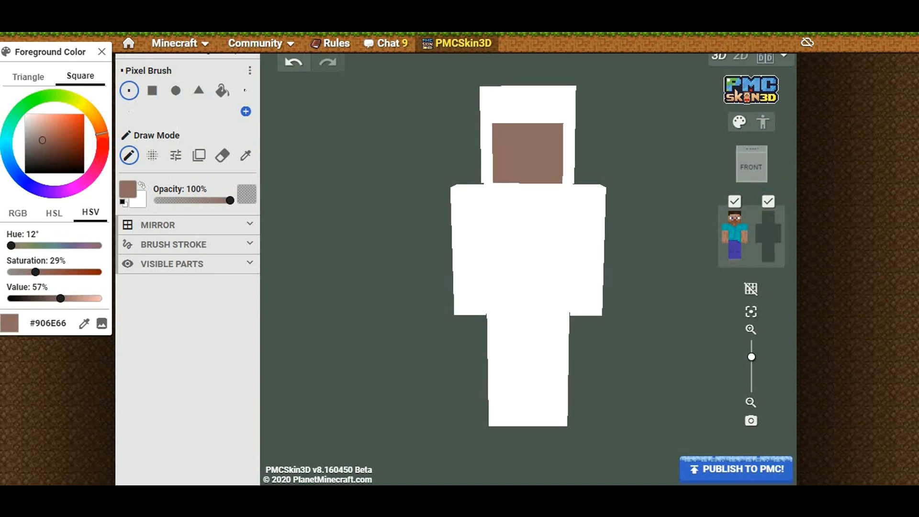
drag(523, 188, 534, 188)
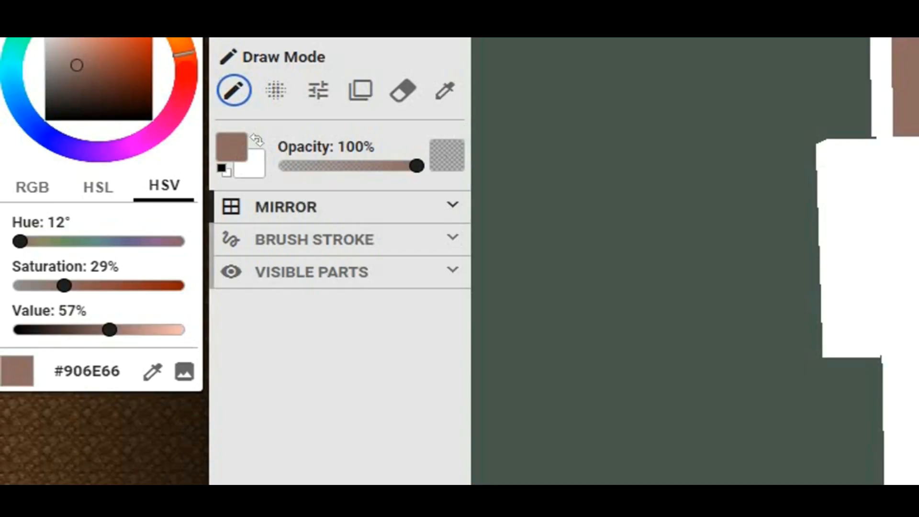
With mirroring across limbs, paint the lowest row of both arms in #906E66 as hands
click(286, 206)
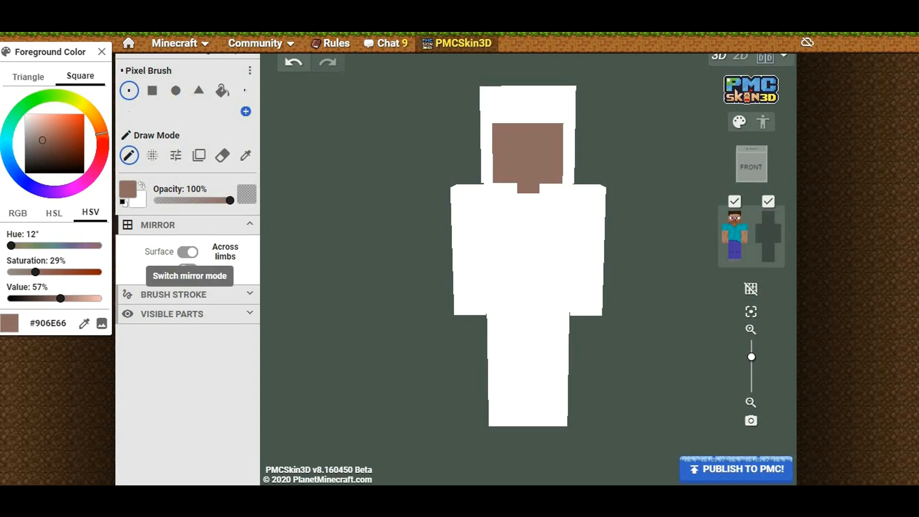
click(158, 225)
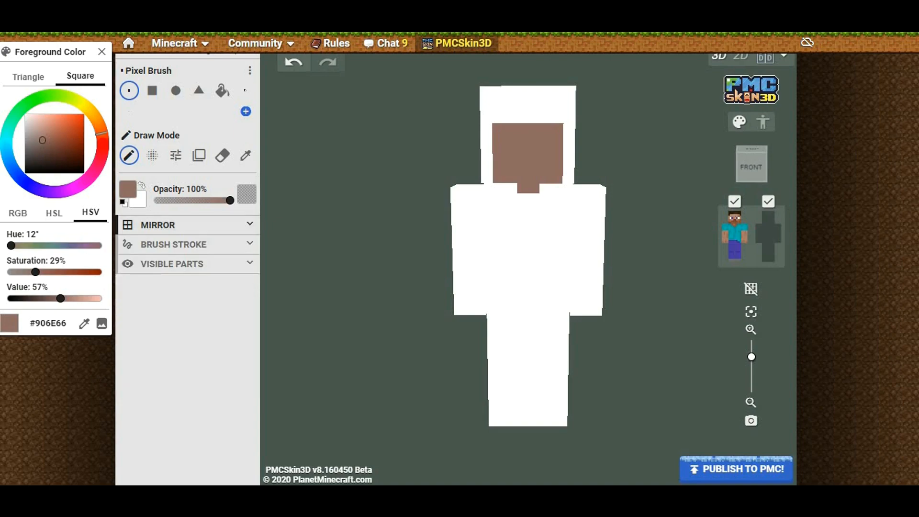
drag(486, 310, 458, 310)
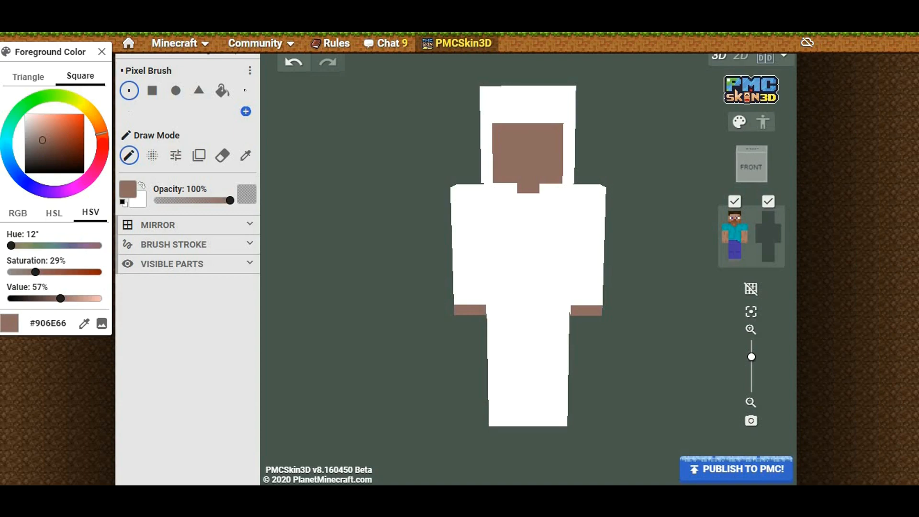
Paint hair around the face and a jagged braid down one side of the chest in dark brown #2D2525
drag(43, 140, 35, 164)
drag(102, 134, 102, 145)
click(487, 178)
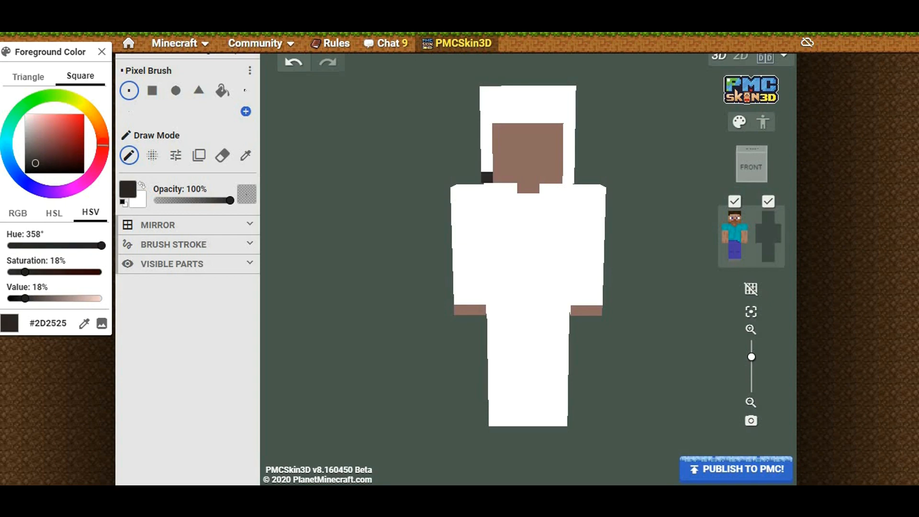
mouse_move(487, 169)
mouse_down()
mouse_move(486, 92)
mouse_move(510, 117)
mouse_move(557, 118)
mouse_move(570, 130)
mouse_move(568, 177)
mouse_up()
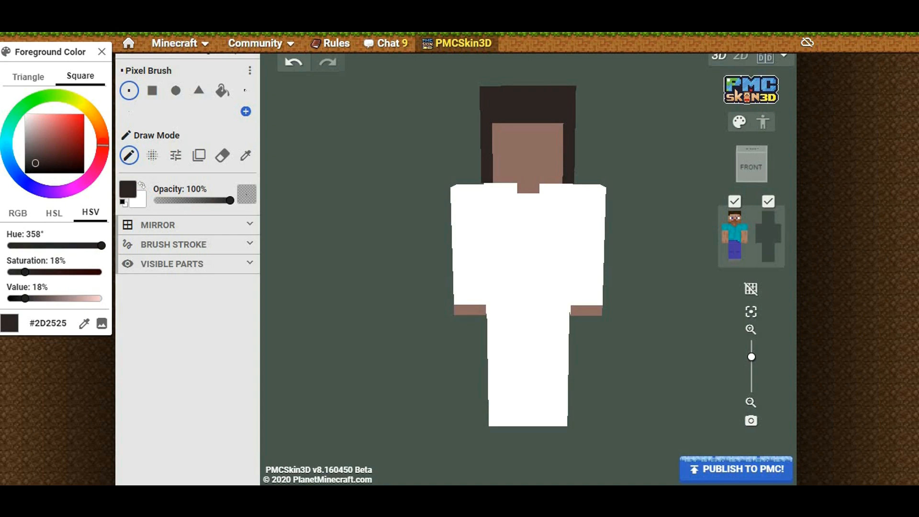
mouse_move(566, 188)
mouse_down()
mouse_move(545, 188)
mouse_move(566, 213)
mouse_move(556, 242)
mouse_move(566, 243)
mouse_move(555, 252)
mouse_move(566, 263)
mouse_move(556, 274)
mouse_up()
drag(641, 287, 640, 290)
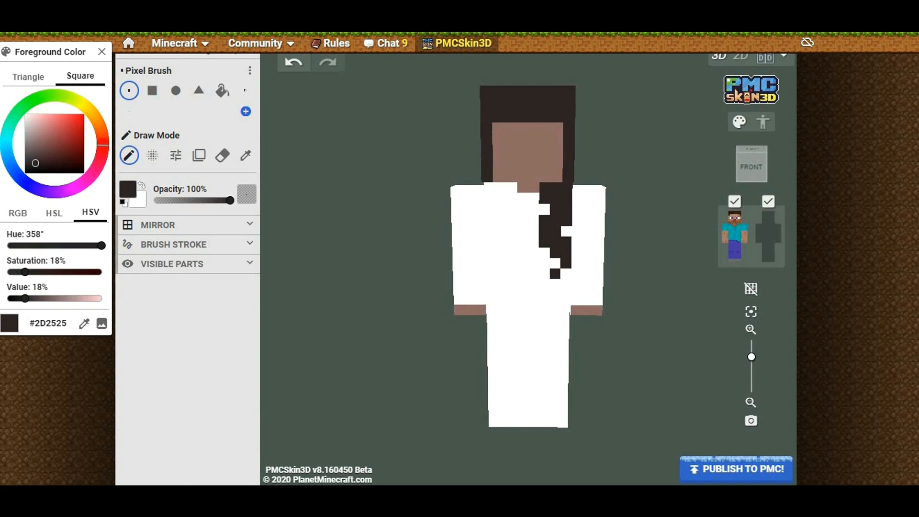
Fill the torso, the gap in the braid and both arms with sage green #9CAE95 as a sweater
mouse_move(35, 163)
mouse_down()
mouse_move(31, 123)
mouse_move(34, 133)
mouse_up()
click(34, 100)
click(42, 97)
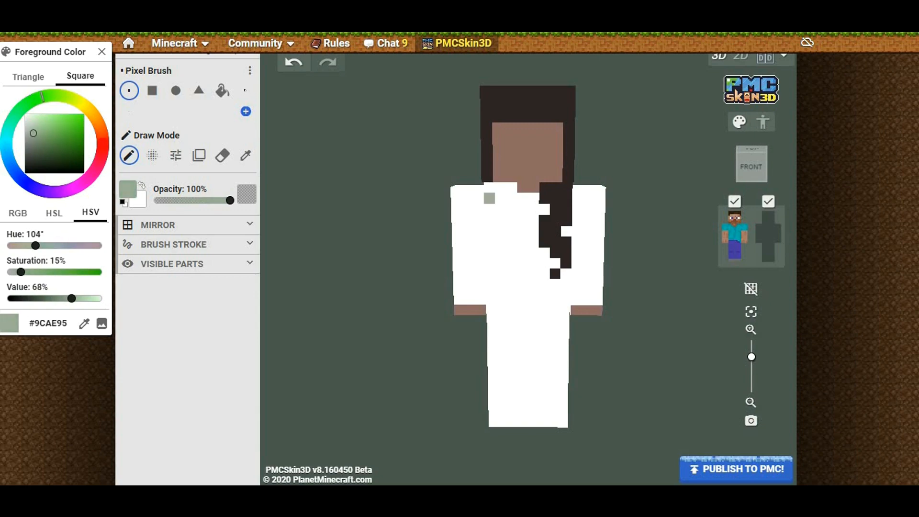
click(222, 90)
click(513, 249)
click(566, 231)
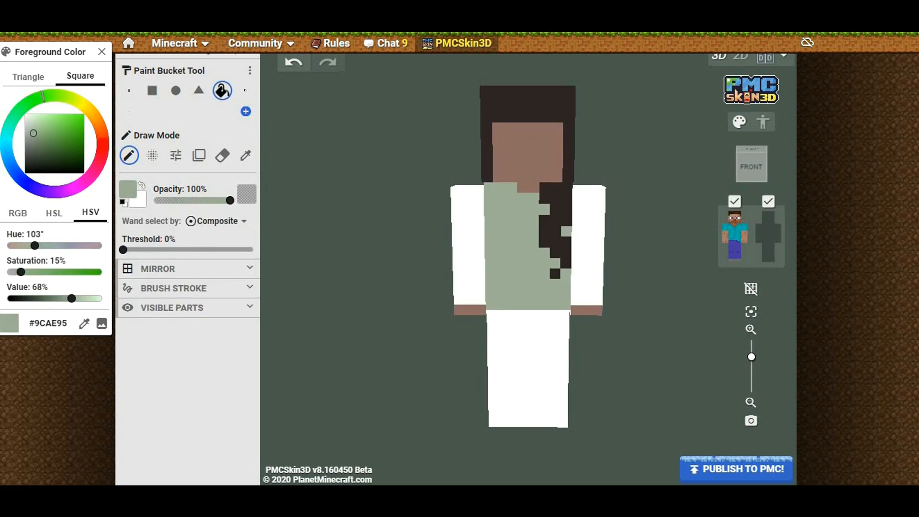
click(469, 249)
Fill both legs with a very pale pinkish white using the Paint Bucket
click(99, 163)
click(27, 115)
click(507, 364)
Paint salmon-pink horizontal stripes on every other row of the legs with the Pixel Brush, using #C97F7D
click(129, 90)
drag(27, 115, 50, 129)
click(102, 134)
click(102, 137)
drag(492, 325, 524, 325)
drag(49, 128, 46, 127)
click(102, 142)
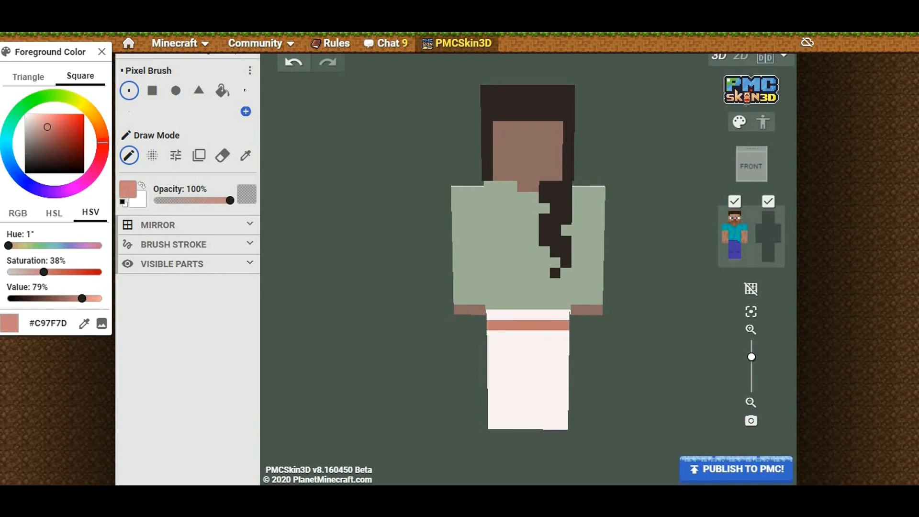
mouse_move(492, 346)
mouse_down()
mouse_move(524, 346)
mouse_move(492, 365)
mouse_move(523, 385)
mouse_move(493, 405)
mouse_move(524, 425)
mouse_up()
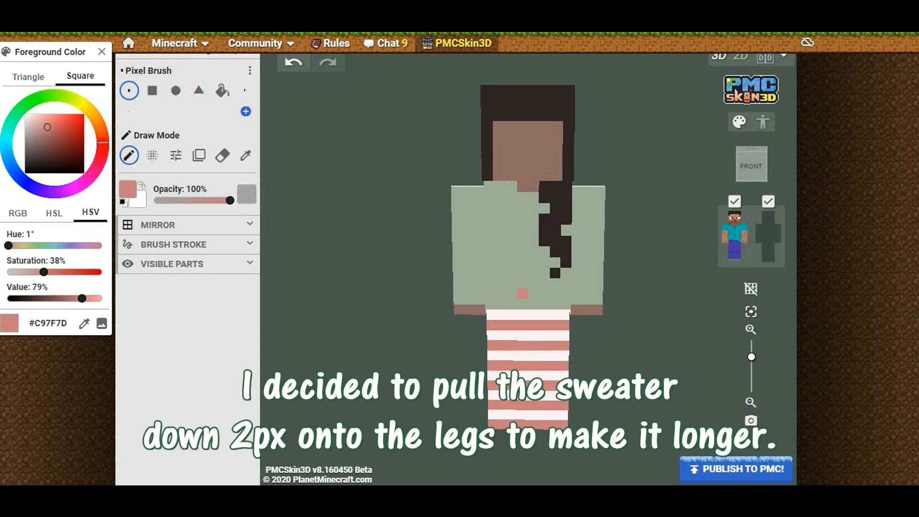
Sample the sweater green and paint the top two rows of the legs to lengthen the sweater
click(246, 156)
click(498, 278)
click(129, 155)
mouse_move(492, 315)
mouse_down()
mouse_move(523, 315)
mouse_move(492, 325)
mouse_up()
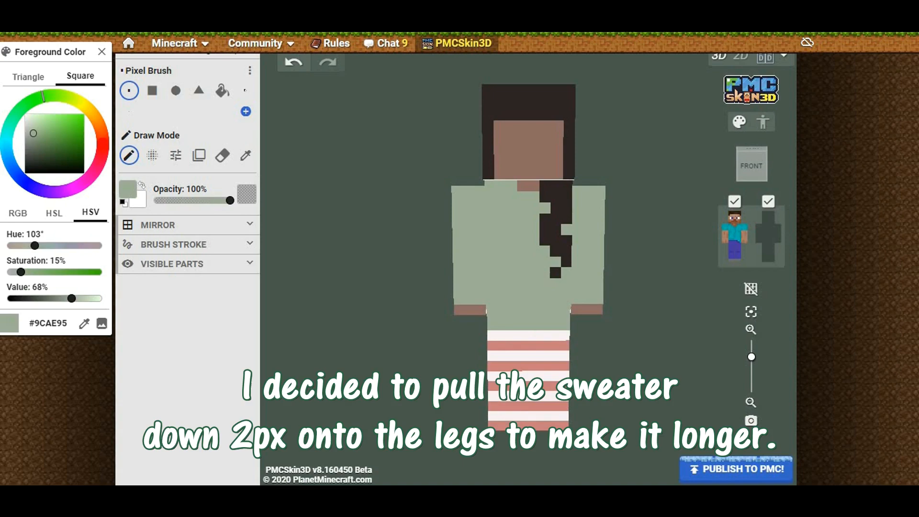
Sample the dark hair colour and paint the lowest four rows of both legs as boots
click(246, 155)
click(550, 230)
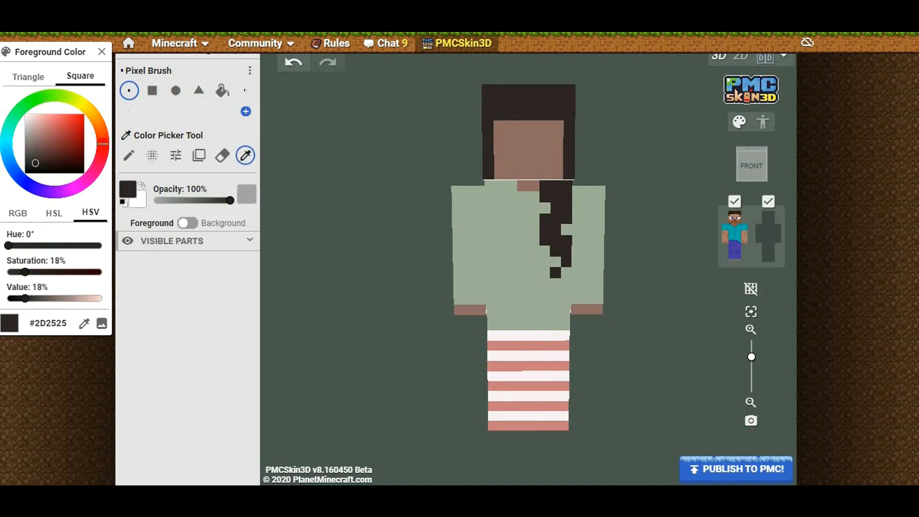
click(129, 156)
mouse_move(493, 426)
mouse_down()
mouse_move(493, 396)
mouse_move(513, 396)
mouse_move(504, 426)
mouse_move(514, 410)
mouse_up()
Paint near-black #090707 lash lines over both eyes and add white #FFF pixels beneath them
drag(35, 163, 36, 171)
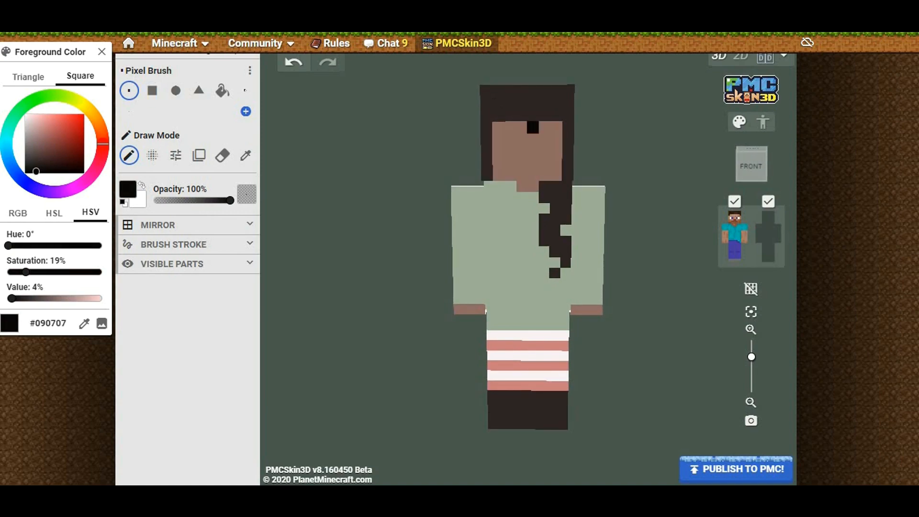
mouse_move(486, 151)
mouse_down()
mouse_move(486, 163)
mouse_move(510, 140)
mouse_move(545, 140)
mouse_up()
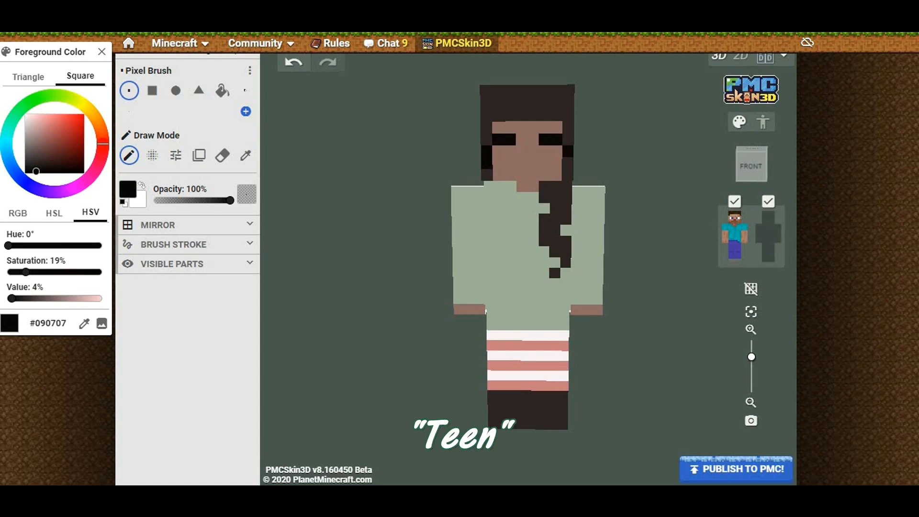
drag(36, 171, 25, 114)
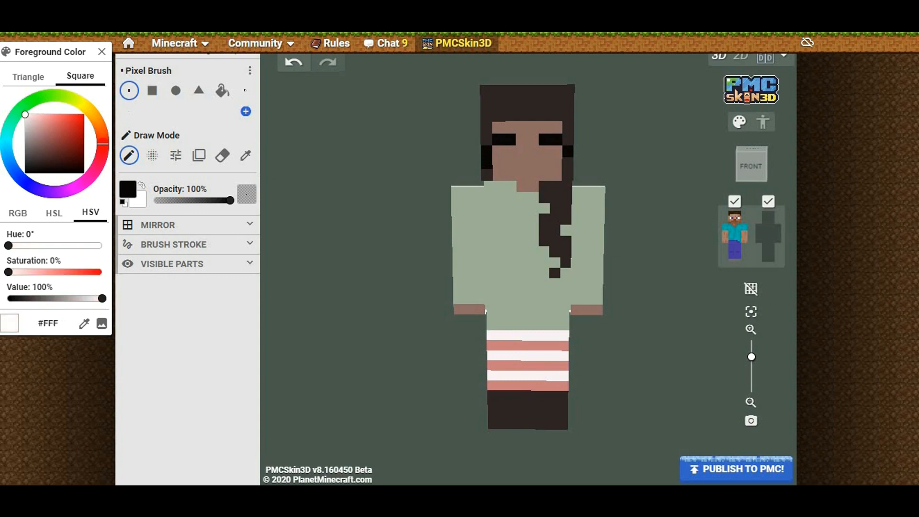
click(510, 164)
drag(498, 151, 498, 163)
click(556, 152)
Paint dark pixels on the inner side of the whites of both eyes and undo the last stroke
mouse_move(33, 135)
mouse_down()
mouse_move(21, 179)
mouse_move(33, 163)
mouse_up()
drag(510, 151, 510, 164)
click(545, 151)
key(ctrl+z)
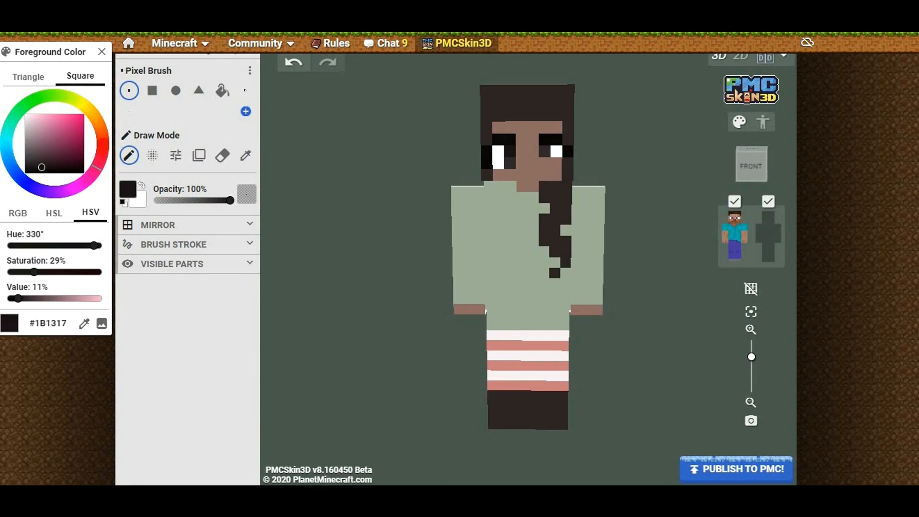
Shade the upper pixel of the white area of the eyes in bluish grey
click(32, 146)
click(6, 154)
click(29, 146)
click(497, 152)
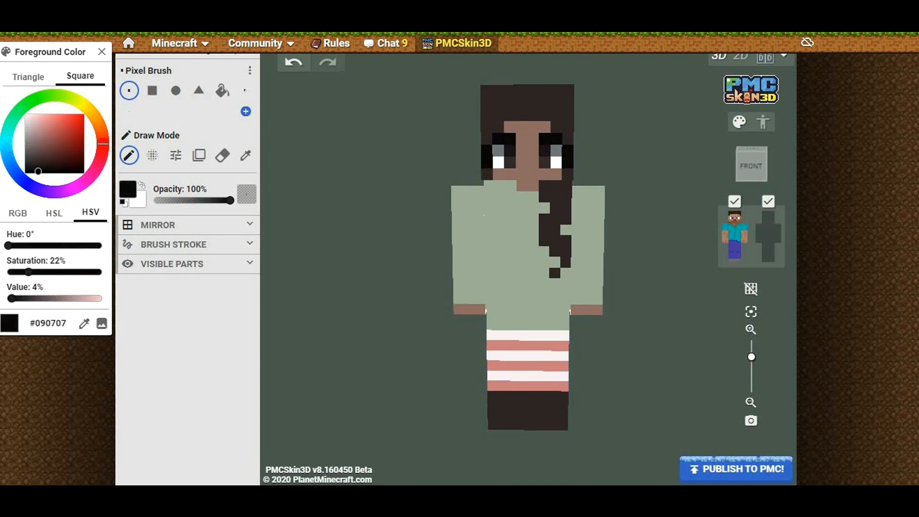
Sample the face's skin colour, darken it to #815D55 and set up the Paint Bucket for filling
key(i)
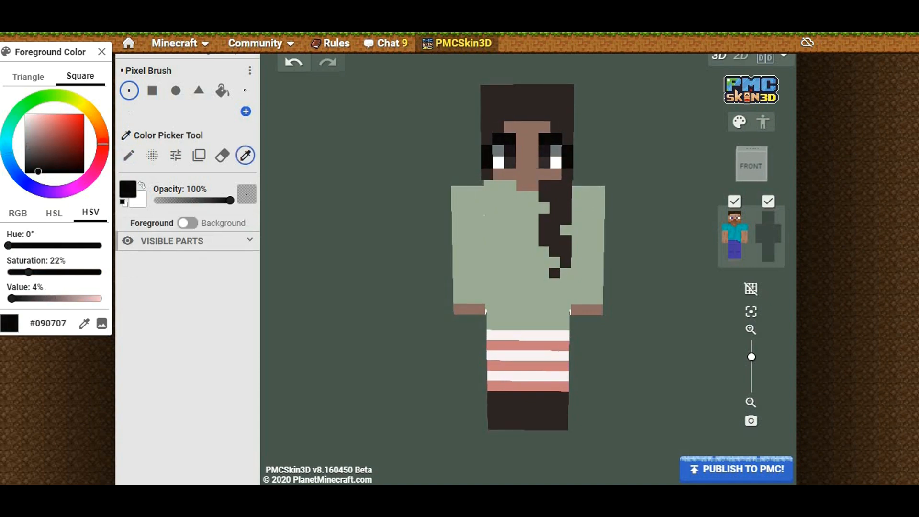
click(533, 175)
drag(43, 140, 47, 139)
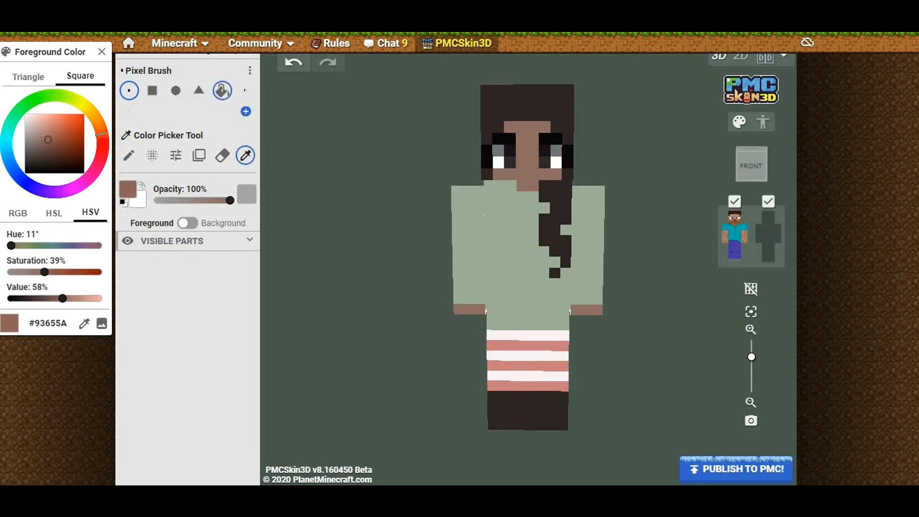
click(222, 91)
click(527, 163)
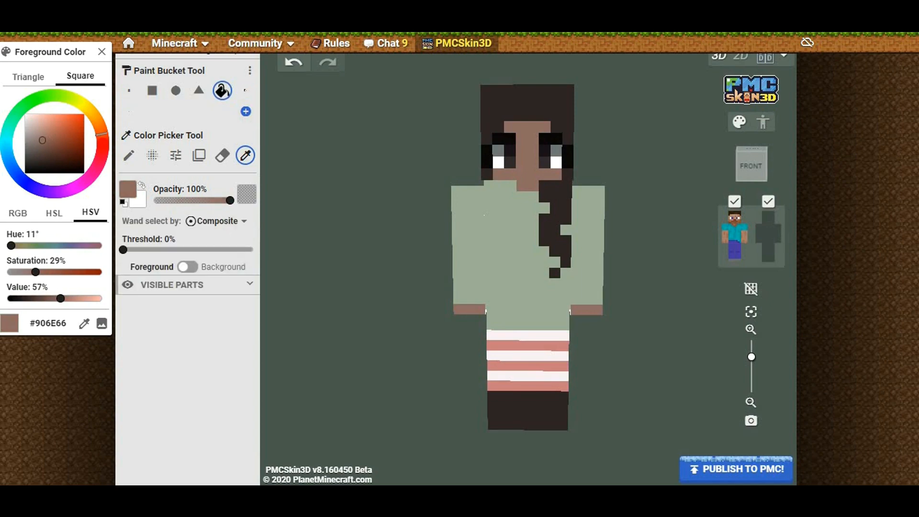
click(45, 144)
click(129, 155)
Fill the face, neckline and both hands with #815D55, undoing the accidental fill on the sweater
click(527, 158)
click(527, 186)
click(517, 239)
key(ctrl+z)
click(469, 310)
click(586, 310)
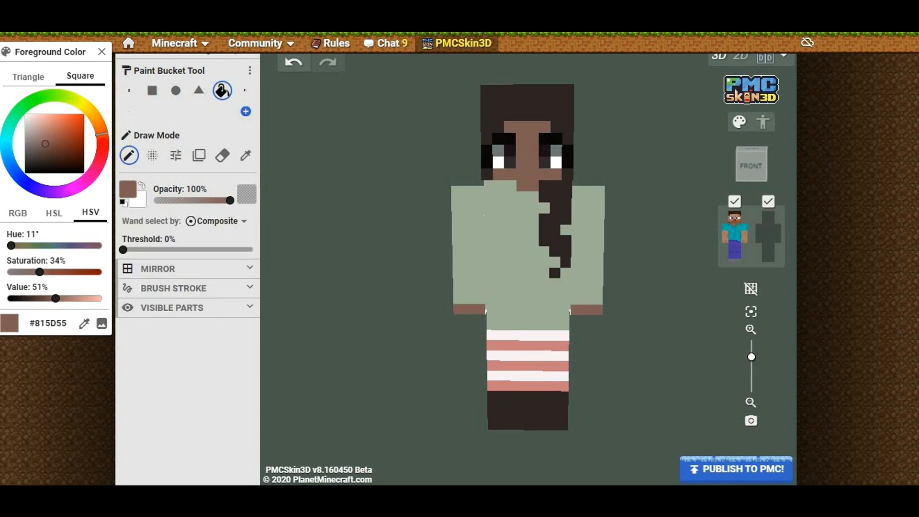
drag(632, 306, 631, 311)
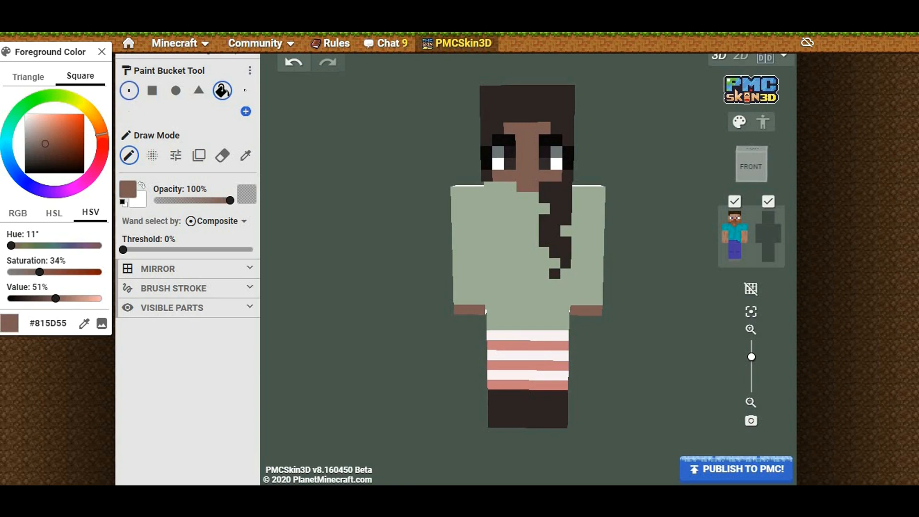
Shade the forehead below the hairline with the Pixel Brush, using skin shadow tones #634847 and #543841
click(129, 91)
drag(45, 144, 42, 151)
drag(102, 134, 103, 144)
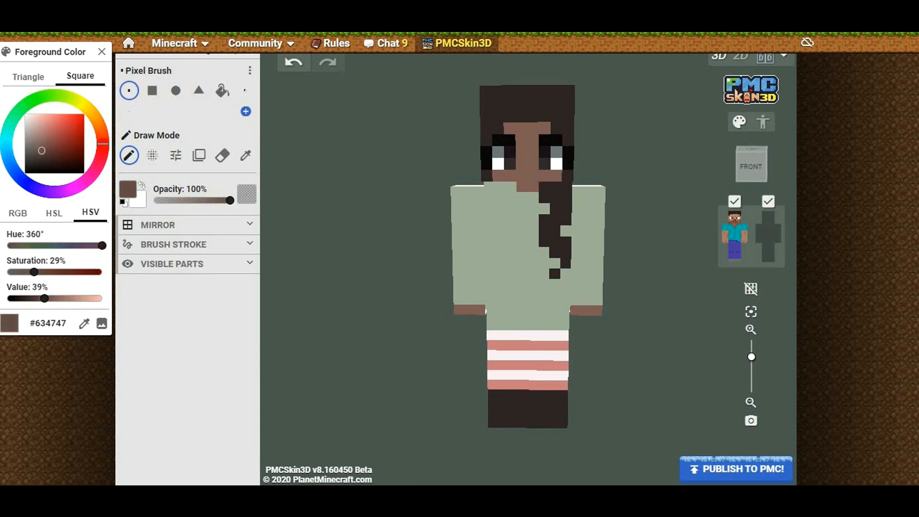
drag(510, 128, 522, 140)
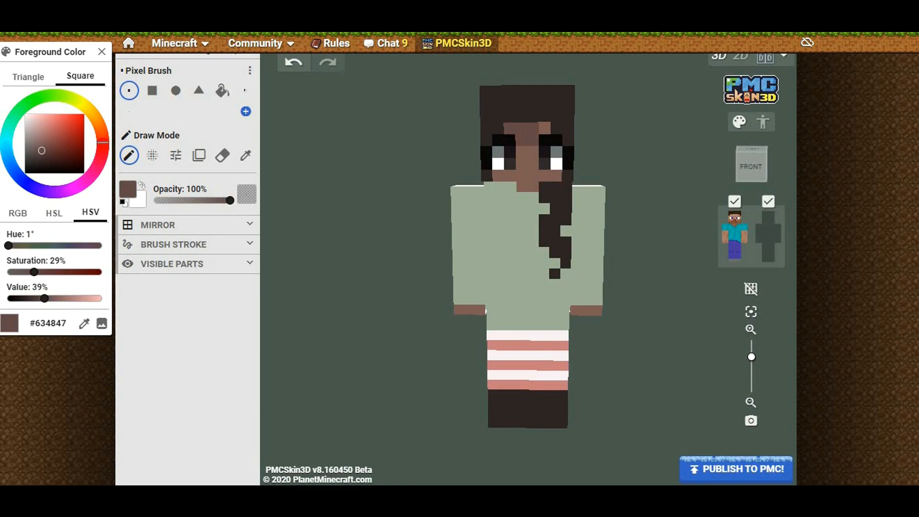
drag(42, 151, 44, 153)
click(102, 151)
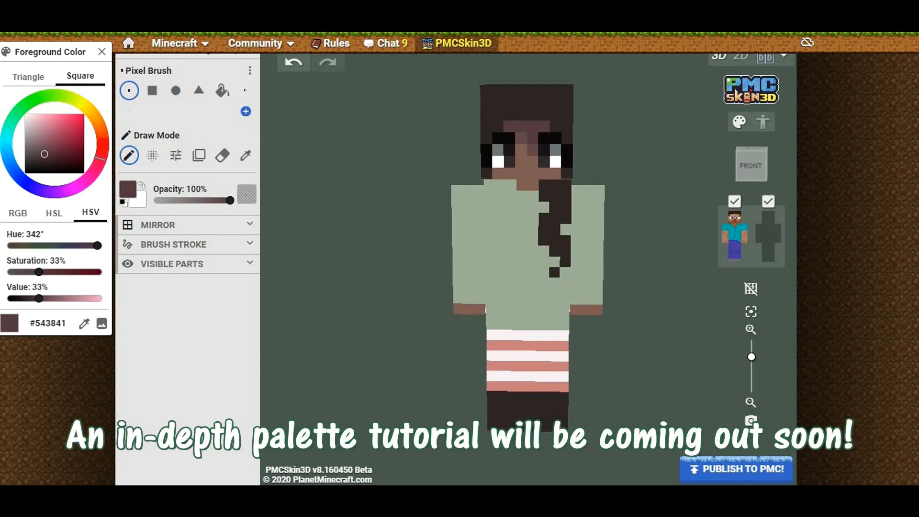
Sample the base skin colour and lighten it to #99675C and #AE7462 to highlight the nose between the eyes
key(i)
click(522, 162)
drag(45, 144, 48, 137)
click(129, 155)
click(521, 162)
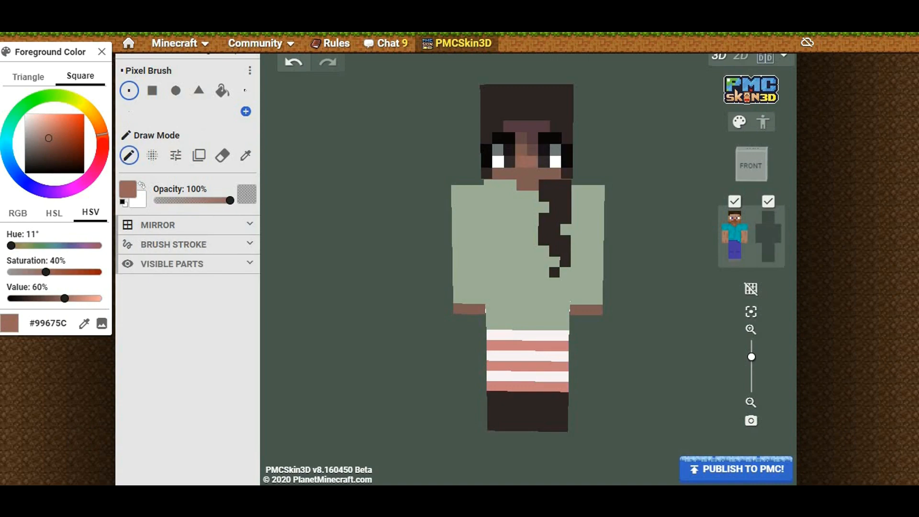
drag(49, 138, 50, 133)
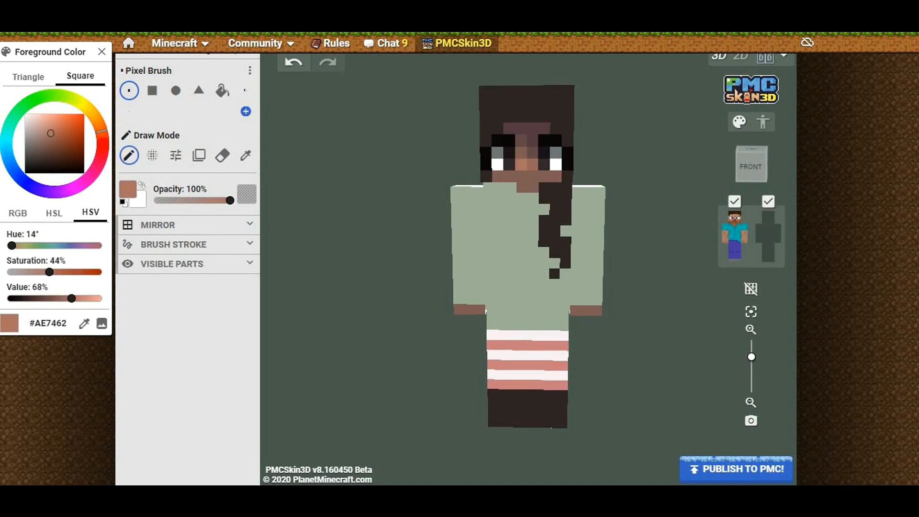
Shade the neck, lower face and both hands with skin and shadow tones sampled from the face
key(i)
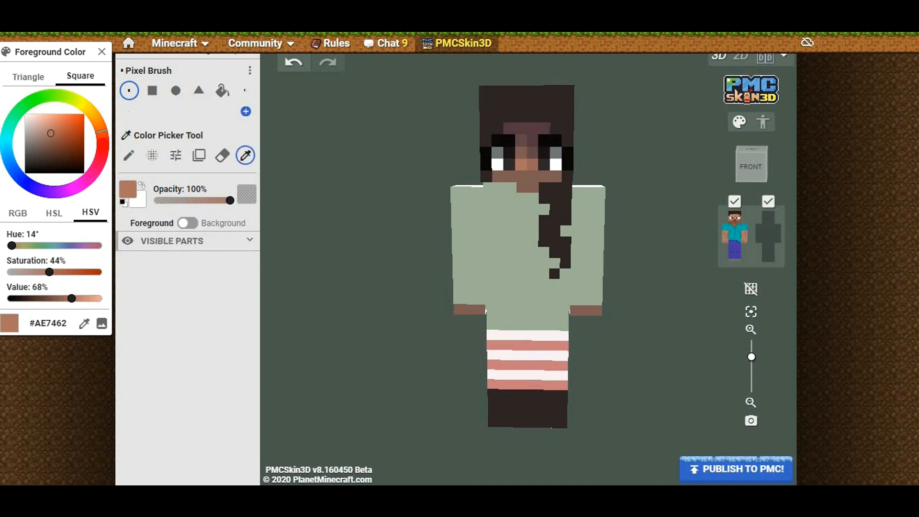
click(532, 148)
key(b)
drag(533, 187, 522, 188)
key(i)
click(531, 128)
key(b)
click(534, 188)
key(i)
click(532, 147)
drag(589, 165, 591, 164)
key(b)
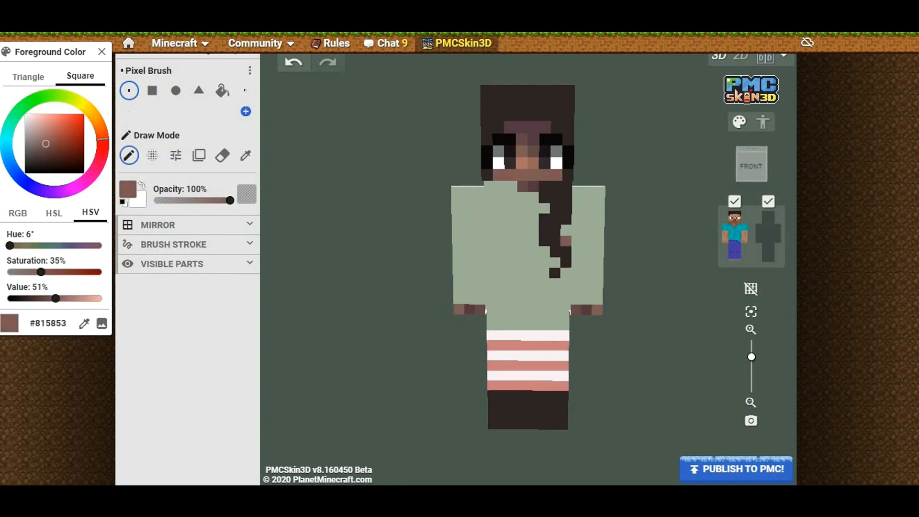
Hide the torso, both arms and both legs so that only the head is shown for editing
click(768, 217)
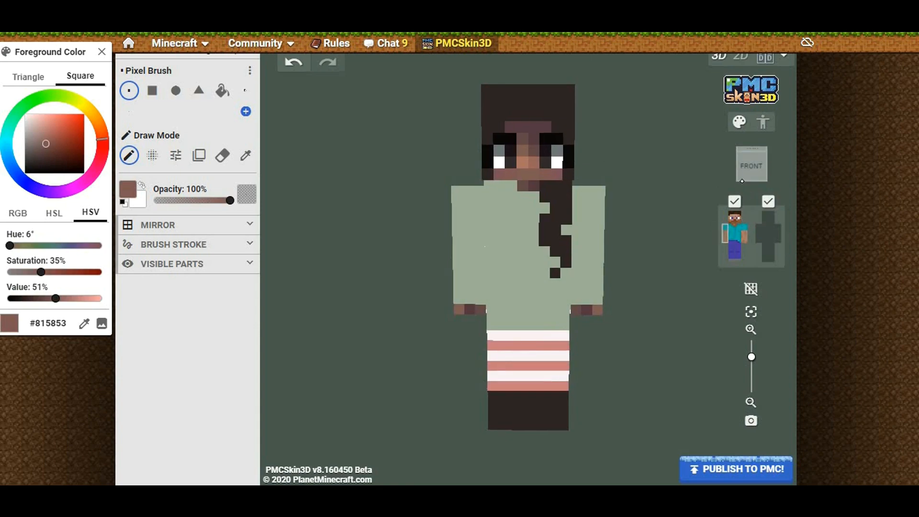
click(725, 234)
click(735, 233)
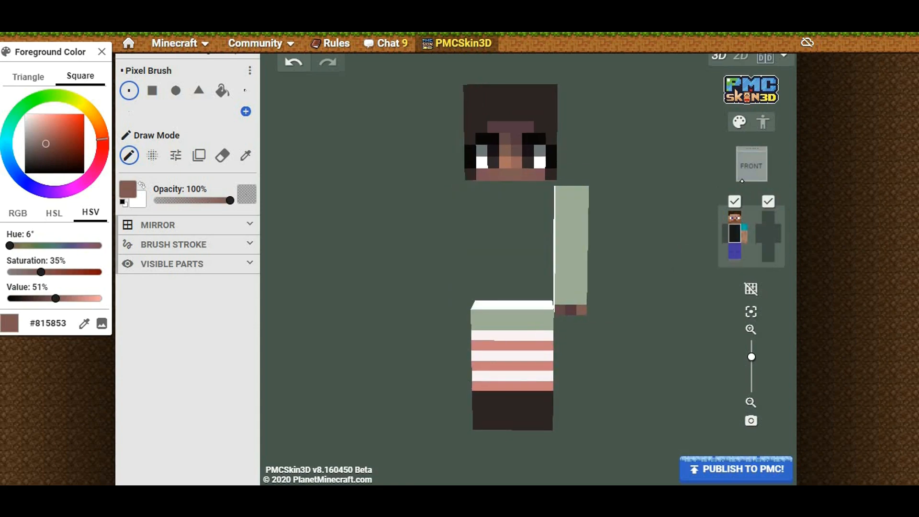
click(745, 233)
click(738, 253)
click(732, 252)
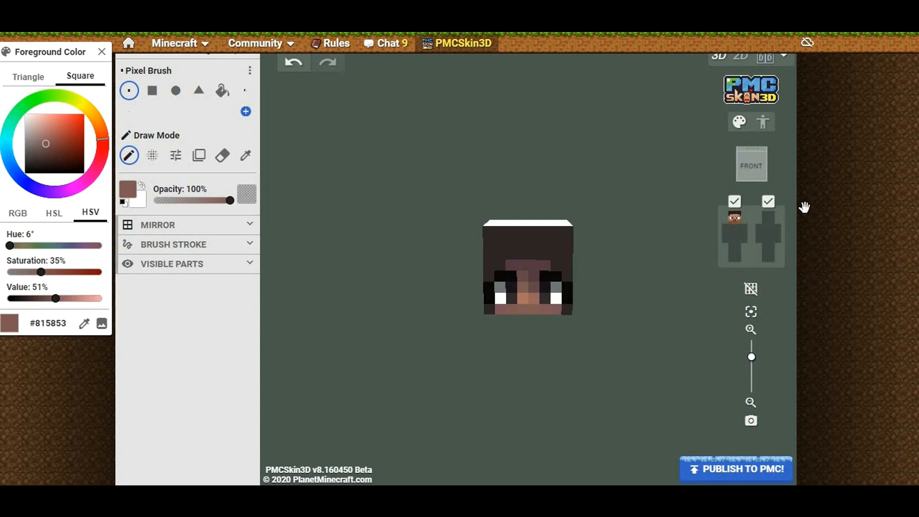
scroll(640, 329, up, 2)
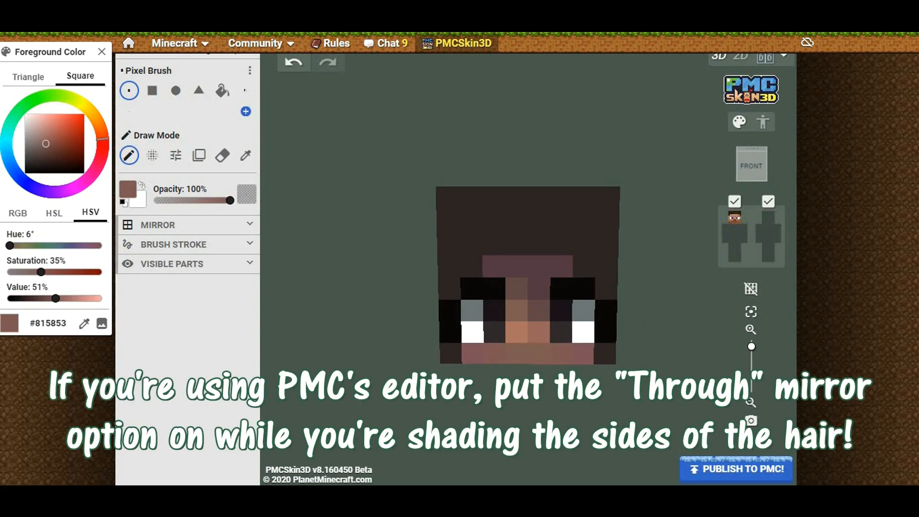
Extend the black eyelashes onto the left side of the head and fill the rest of that face with hair colour #2D2525
alt+click(651, 312)
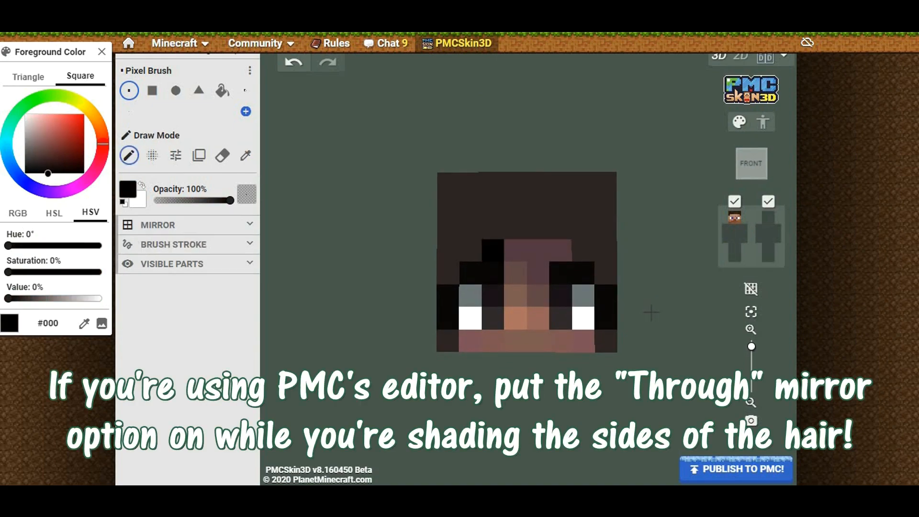
drag(651, 312, 589, 312)
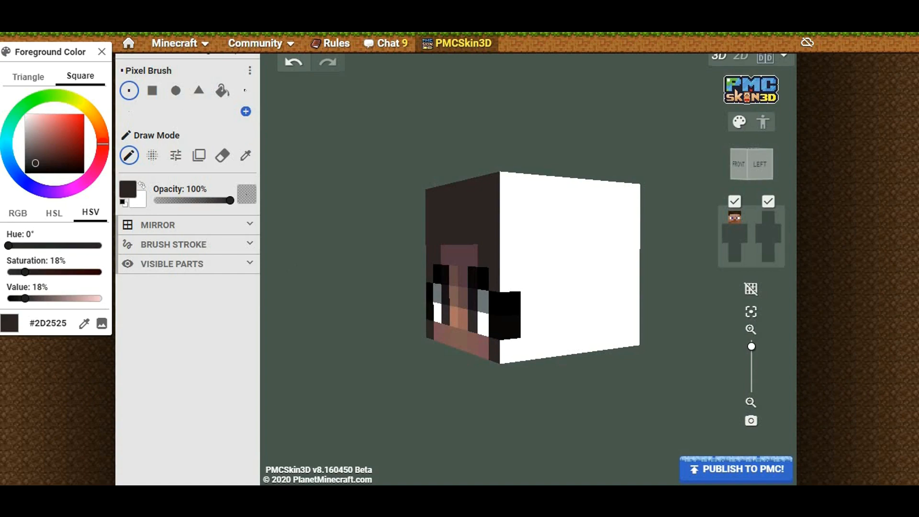
drag(293, 270, 254, 271)
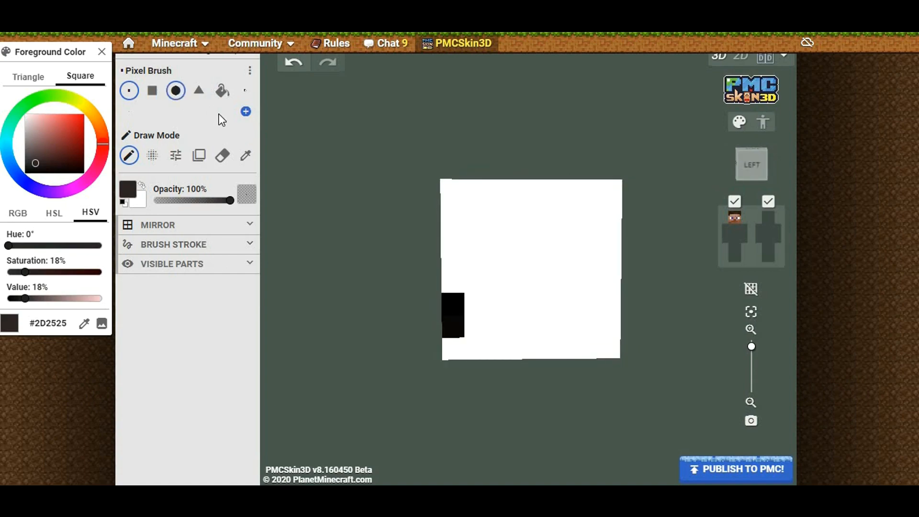
click(221, 94)
click(573, 248)
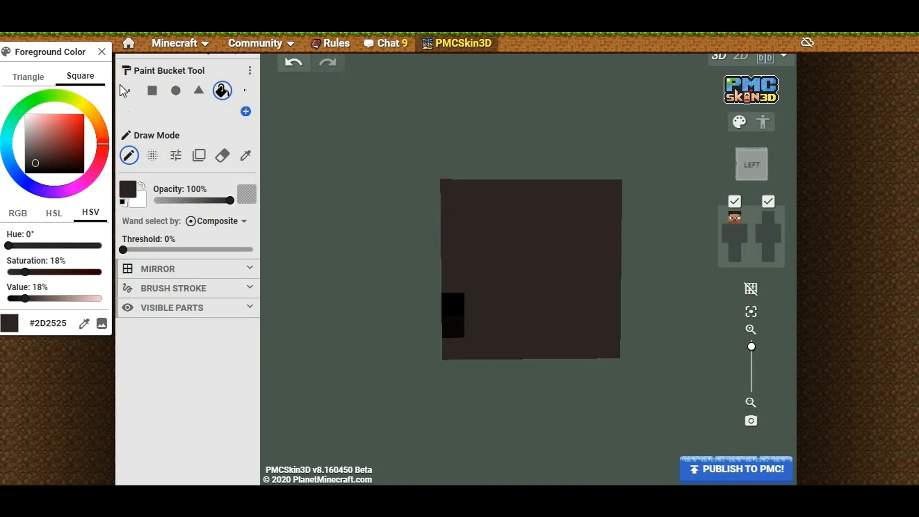
Paint dark hair swatches #1B1416 and #241D1D in the upper front corner of the head's left side, correcting misplaced pixels
click(130, 93)
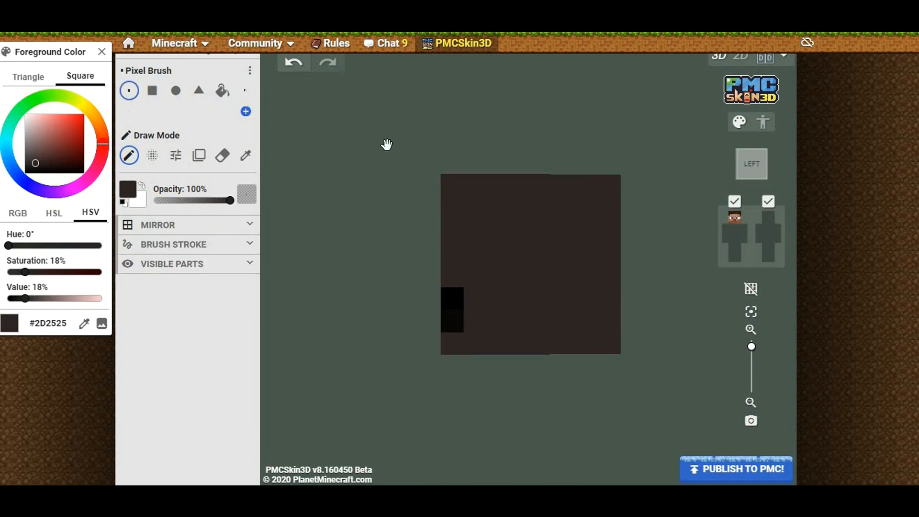
drag(35, 163, 40, 168)
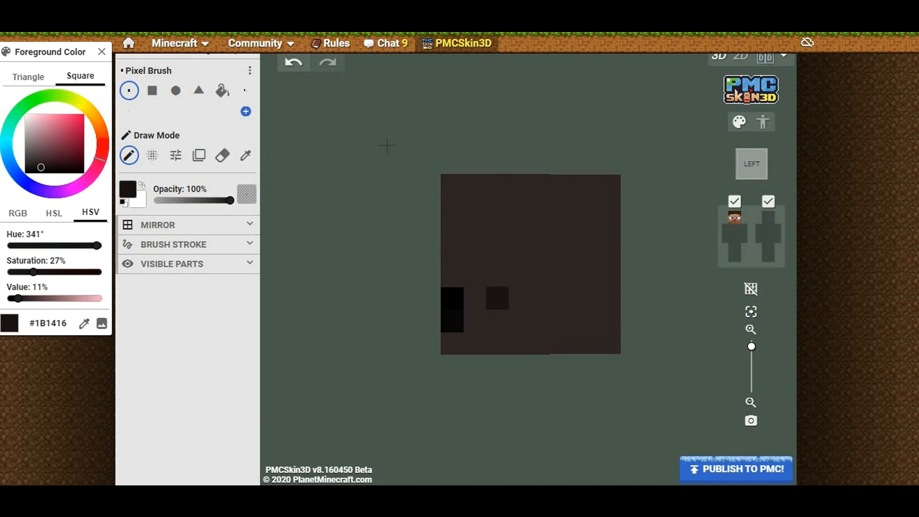
key(ctrl+z)
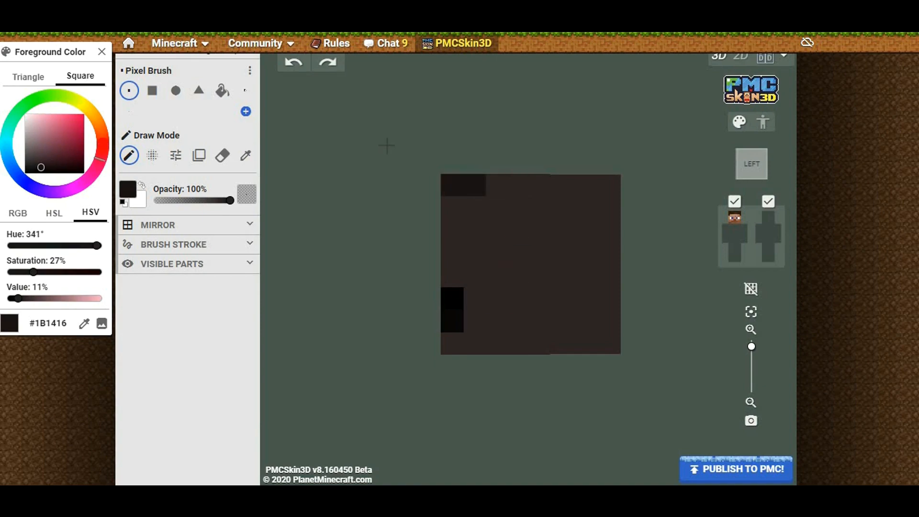
click(39, 164)
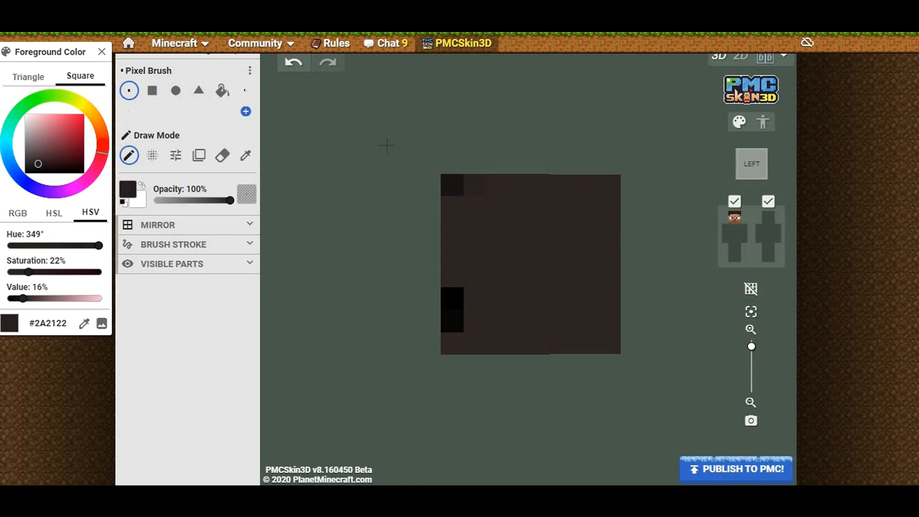
key(i)
click(38, 165)
key(b)
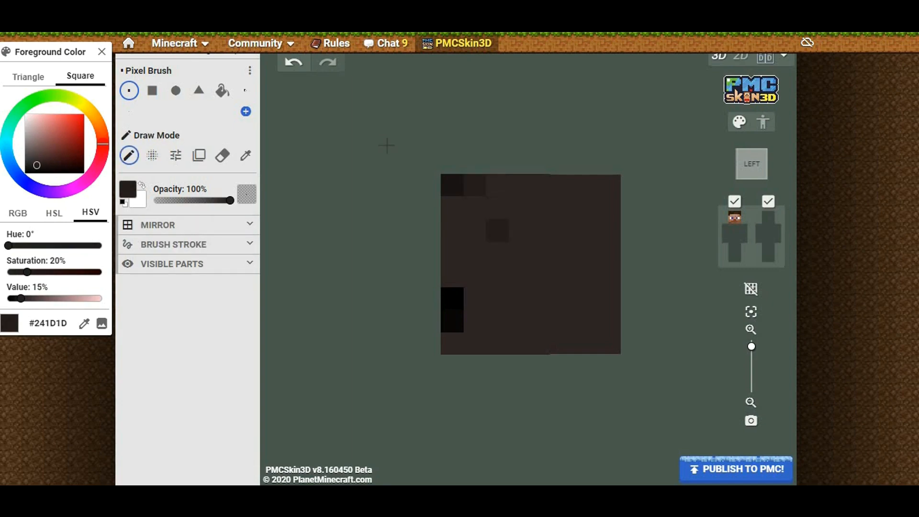
Add two lighter hair swatches, #3F3030 and #4E3A39, to the top row of the head's left side
key(i)
click(39, 159)
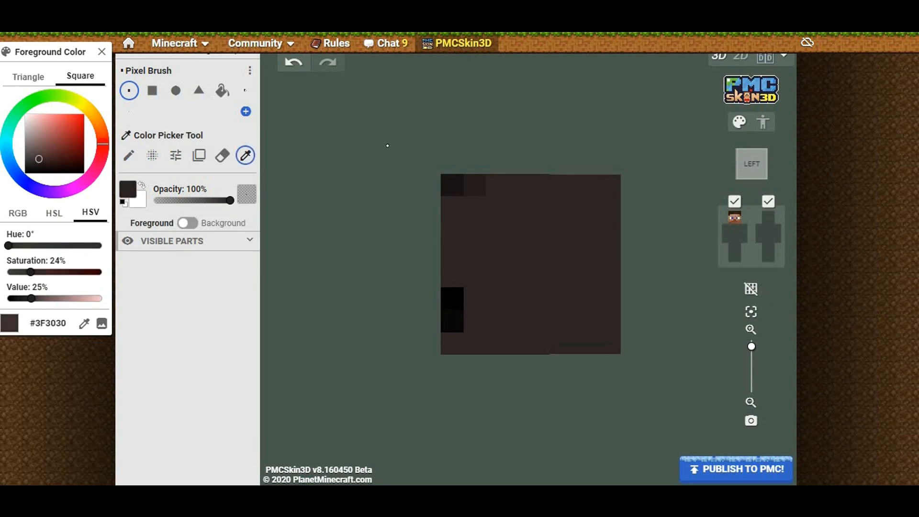
key(b)
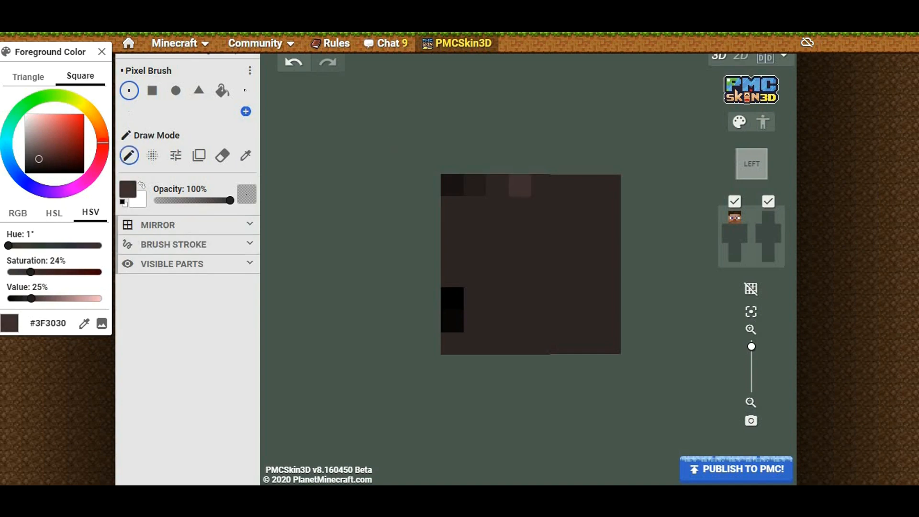
click(41, 155)
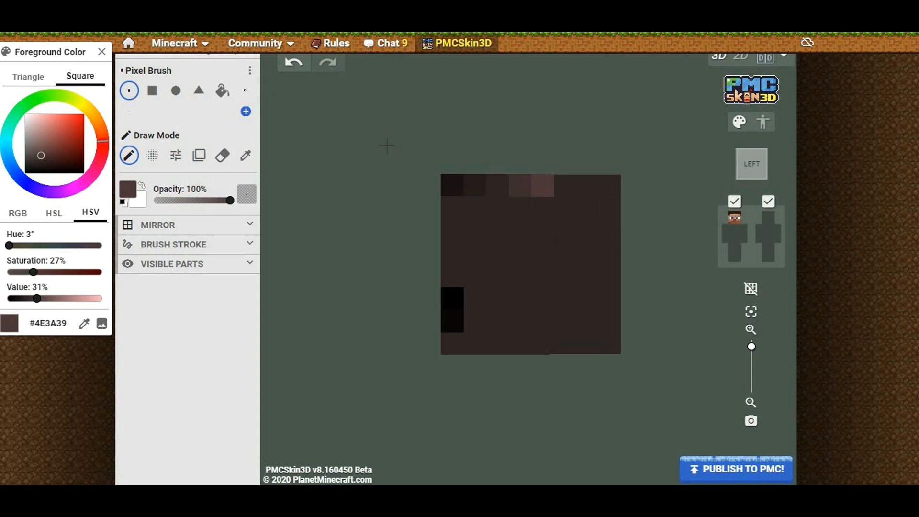
Sample #1B1416 and paint two vertical shadow strands on the lower half of the head's left side
key(i)
click(453, 185)
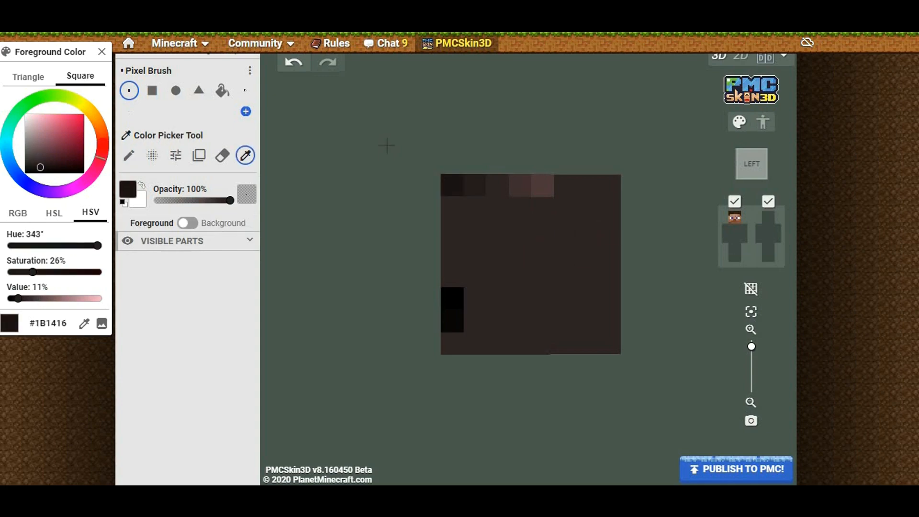
key(b)
mouse_move(497, 321)
mouse_down()
mouse_move(497, 343)
mouse_move(496, 275)
mouse_up()
drag(565, 343, 564, 276)
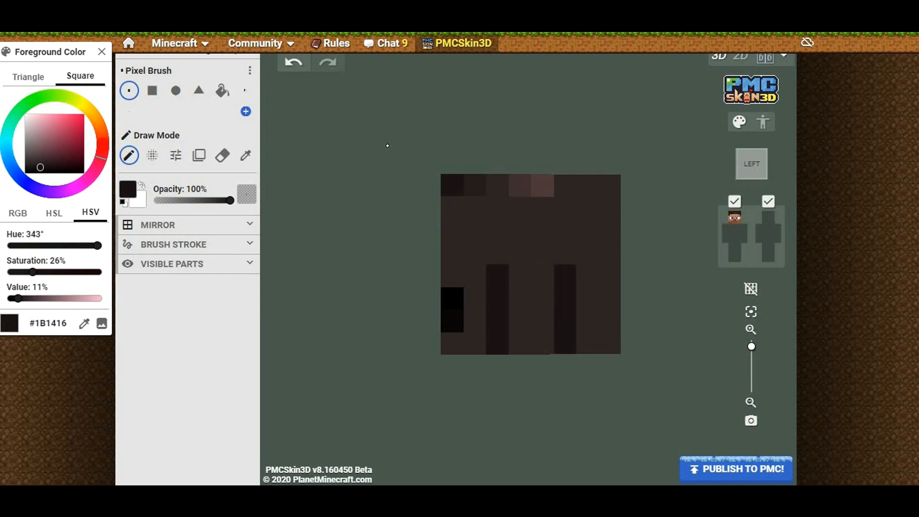
Add a third shadow shade, #0F0A0C, as a swatch and paint it inside both dark hair strands
click(43, 170)
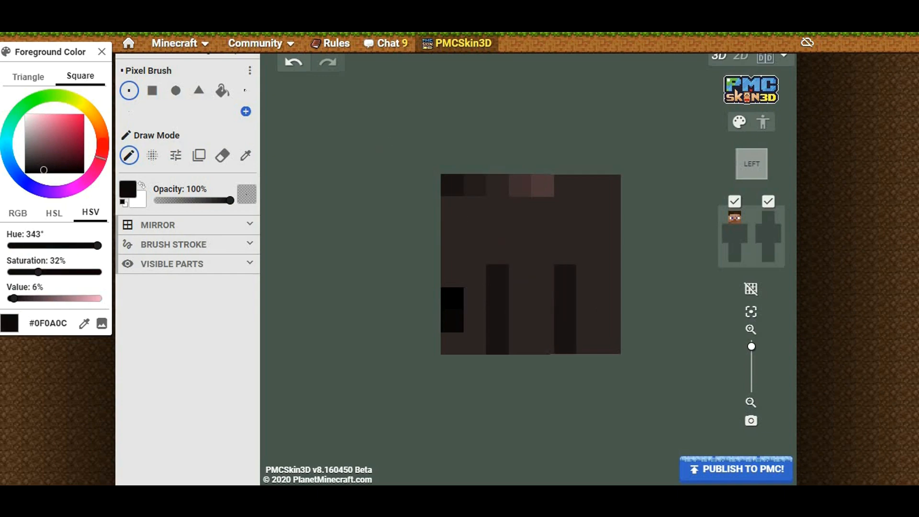
click(452, 207)
click(497, 321)
click(497, 298)
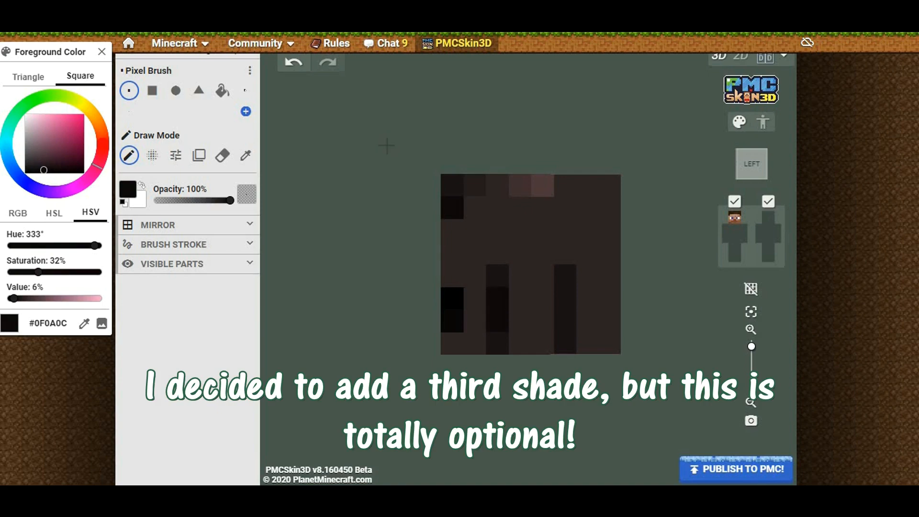
click(565, 320)
drag(387, 140, 387, 145)
Shade the hair around the base of the strands with #241D1D and extend the darkest shade to the bottom edge
click(245, 155)
click(387, 145)
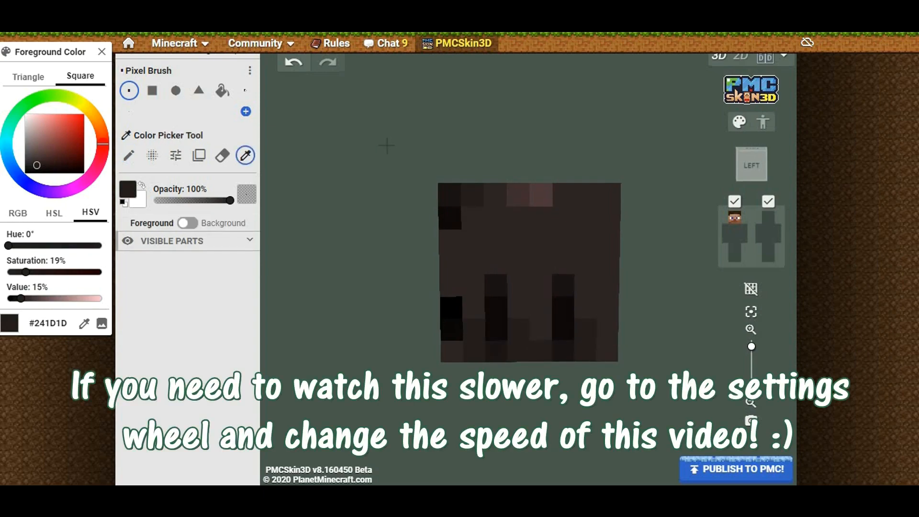
alt+click(563, 307)
click(564, 351)
alt+click(540, 329)
click(541, 307)
key(ctrl+z)
Blend both shadow strands from #0F0A0C at the bottom through #1B1416 to #241D1D at the top, and darken the hair between them
click(496, 308)
click(519, 330)
key(ctrl+z)
click(519, 350)
drag(386, 146, 386, 145)
click(541, 350)
alt+click(541, 329)
alt+click(519, 329)
click(496, 285)
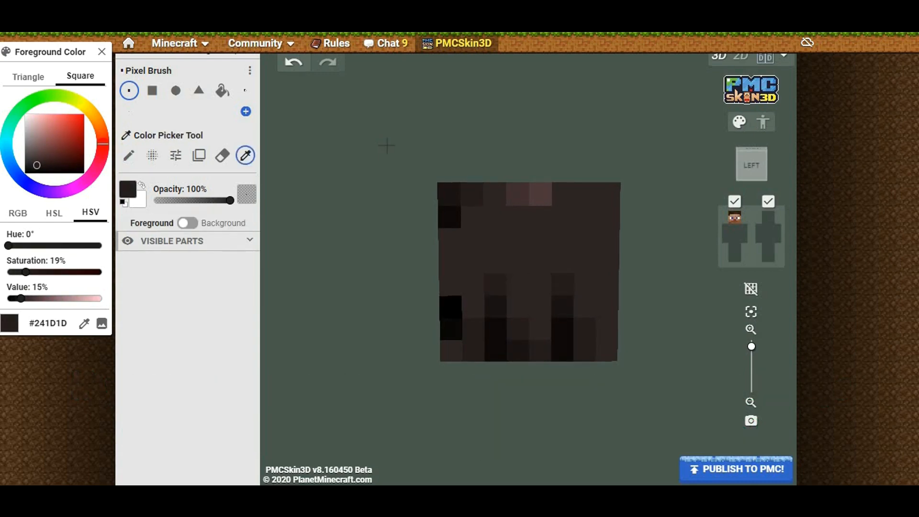
Sample #3F3030 and paint a two-pixel-wide highlight strand down the middle of the head's left side
alt+click(518, 194)
drag(540, 239, 540, 306)
drag(518, 262, 518, 285)
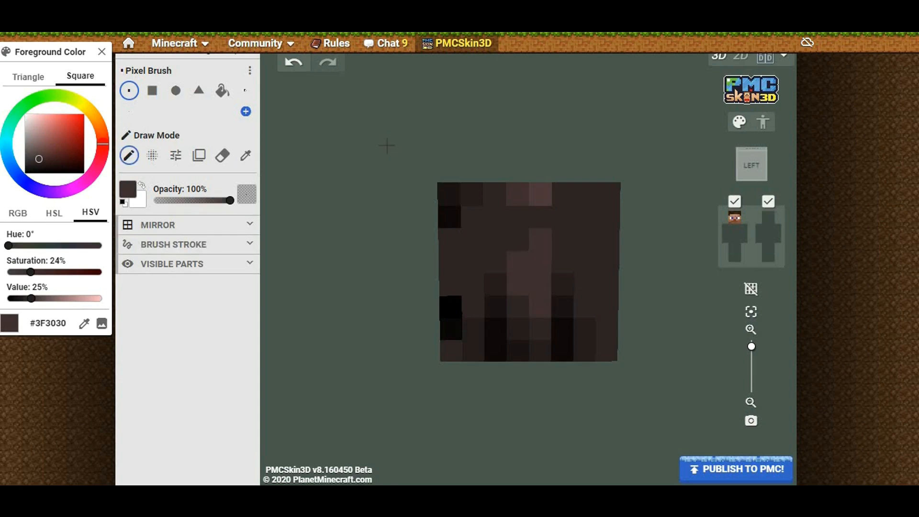
click(518, 239)
drag(540, 217, 518, 216)
Cover the dark swatches and the #3F3030 swatch on the side hair with base colour #2D2525
alt+click(496, 195)
click(518, 195)
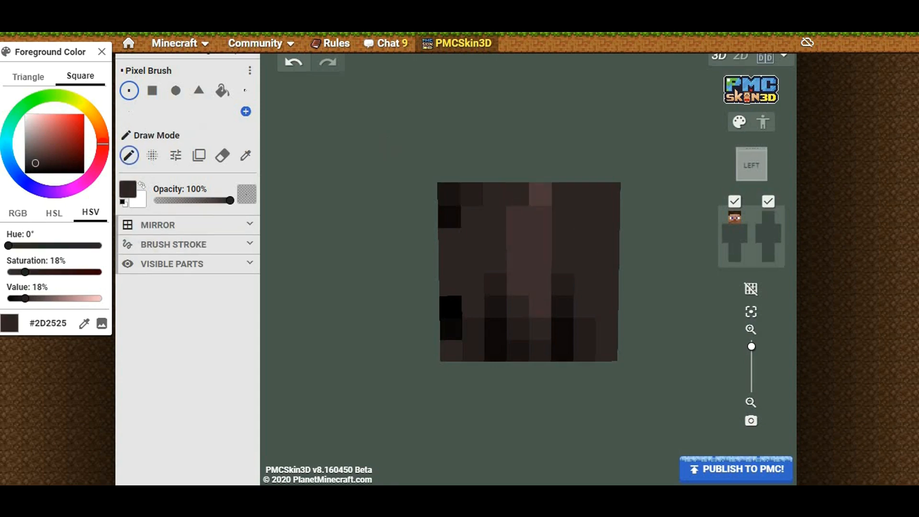
drag(471, 195, 449, 194)
click(449, 217)
Brighten the core of the middle highlight strand with #4E3A39 and cover that colour's swatch with #2D2525
alt+click(540, 194)
click(540, 285)
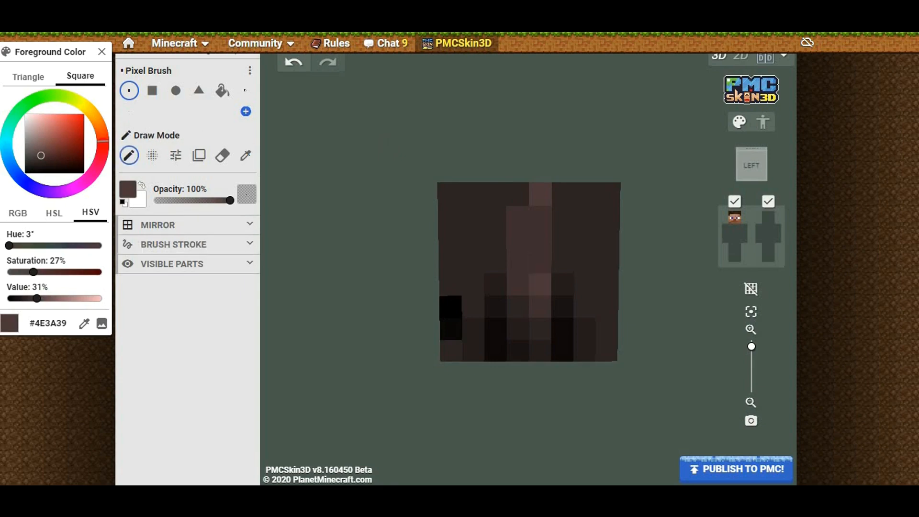
drag(540, 262, 540, 239)
click(518, 262)
alt+click(518, 194)
click(540, 194)
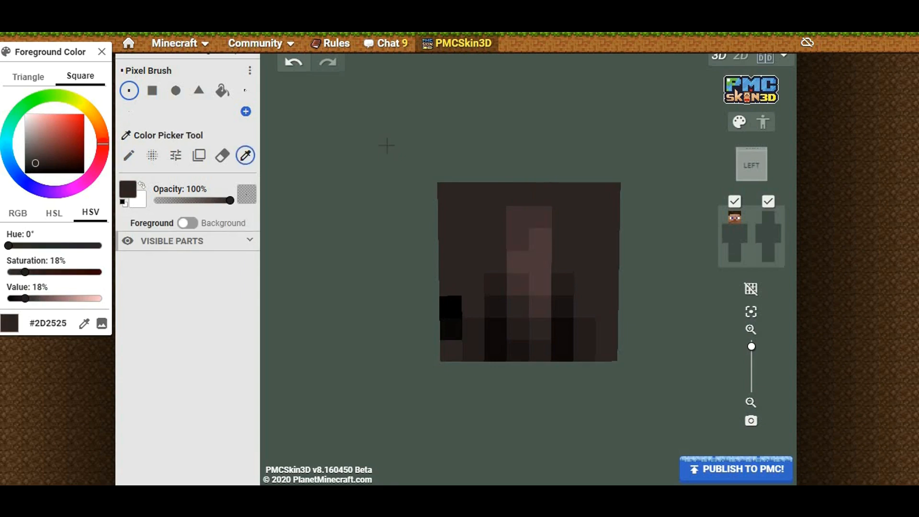
Paint narrow #3F3030 highlight strands on either side of the middle one, undoing the misplaced pixel
alt+click(540, 217)
click(585, 285)
drag(585, 262, 585, 239)
click(496, 239)
key(ctrl+z)
click(472, 240)
drag(472, 261, 472, 285)
Sample #4E3A39 and add one brighter pixel in the middle of each outer highlight strand
alt+click(540, 262)
click(472, 262)
click(585, 261)
mouse_move(386, 146)
mouse_down()
mouse_move(654, 147)
mouse_move(386, 145)
mouse_up()
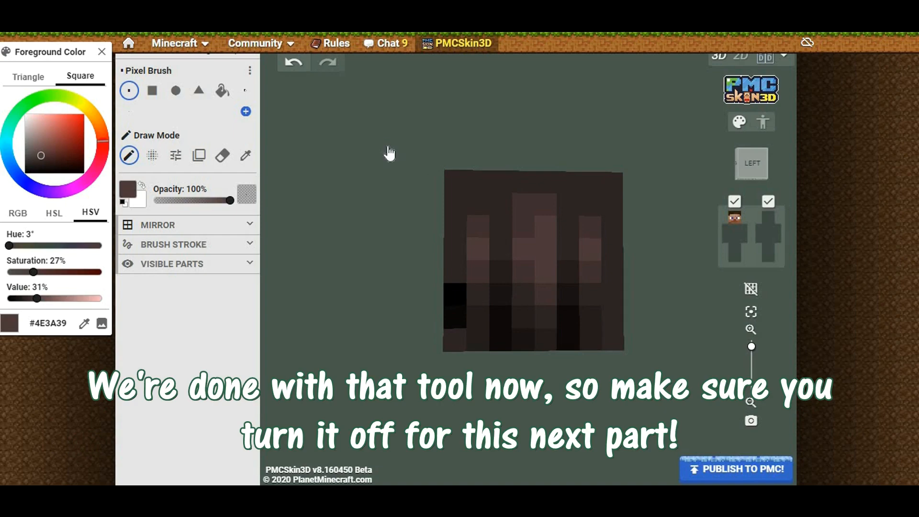
Turn off mirroring across limbs and choose the 16 by 16 square brush
click(174, 225)
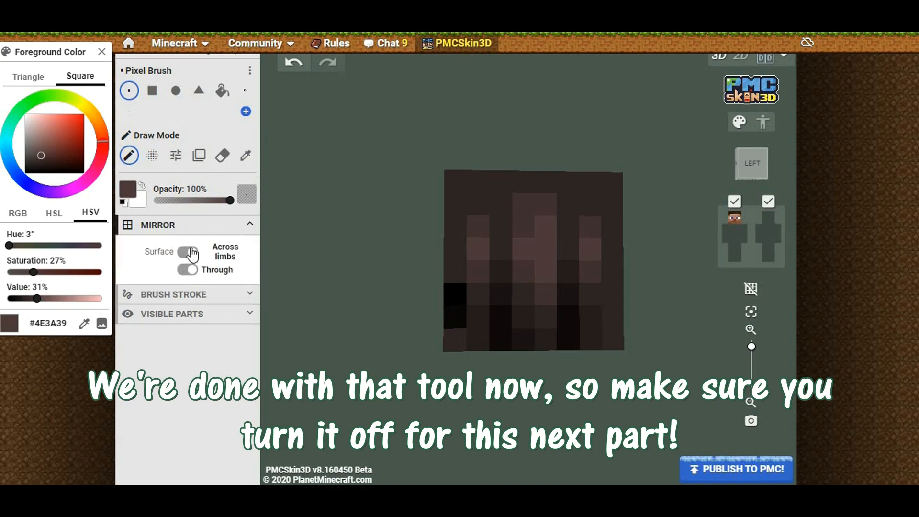
click(191, 256)
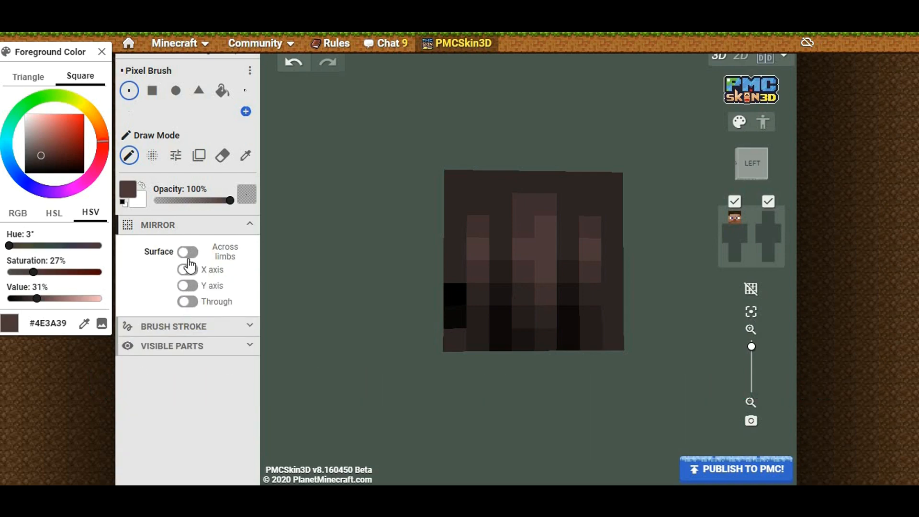
click(150, 92)
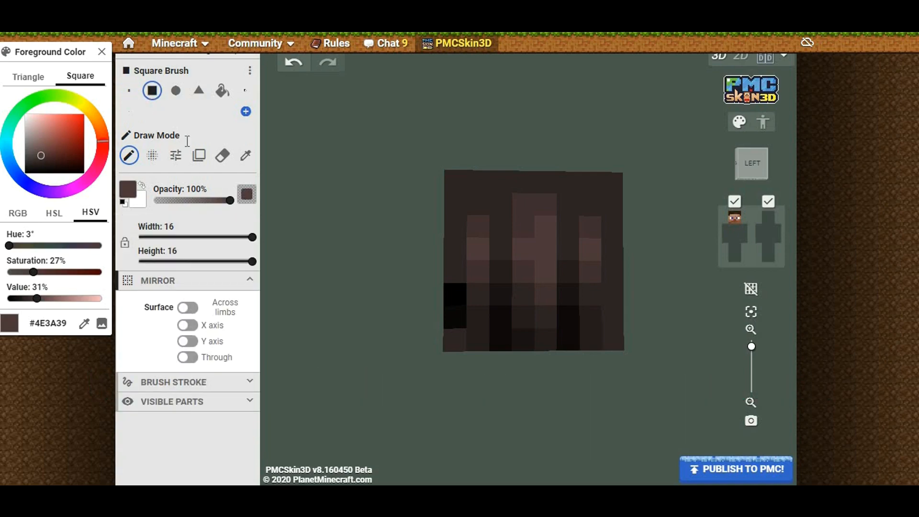
click(184, 285)
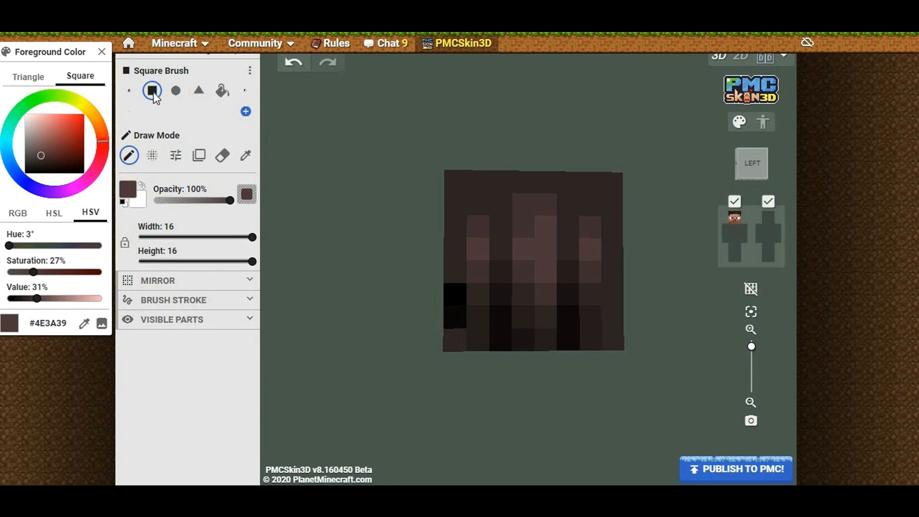
Clone the shaded hair from the side of the head and stamp it, flipped on the X axis, onto the back
click(199, 156)
click(534, 245)
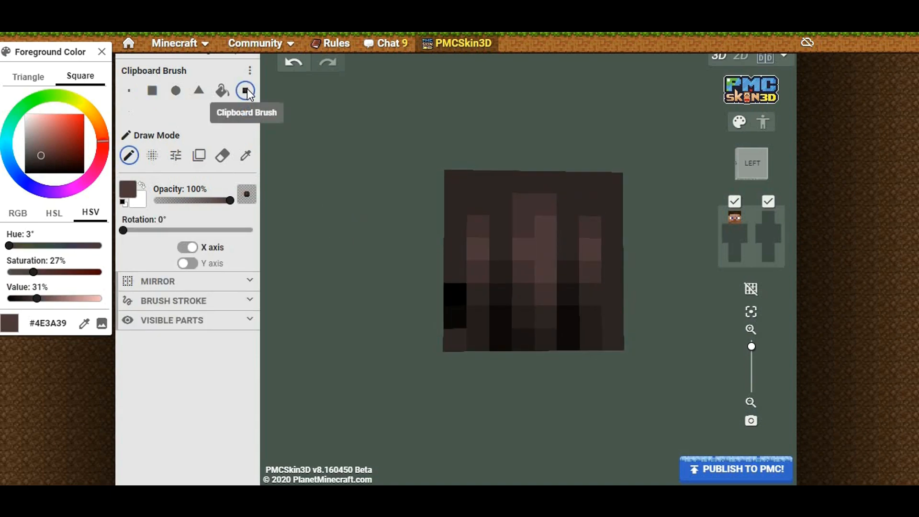
drag(471, 144, 279, 150)
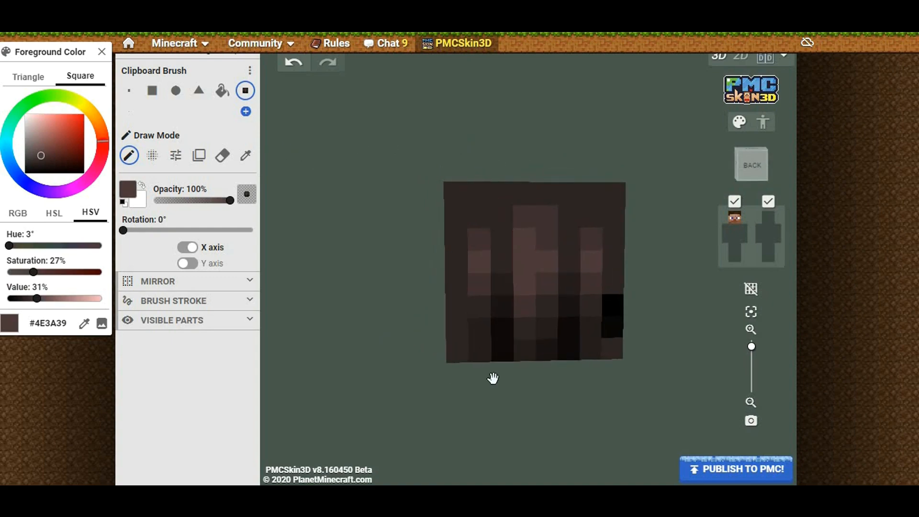
drag(493, 381, 713, 194)
click(756, 167)
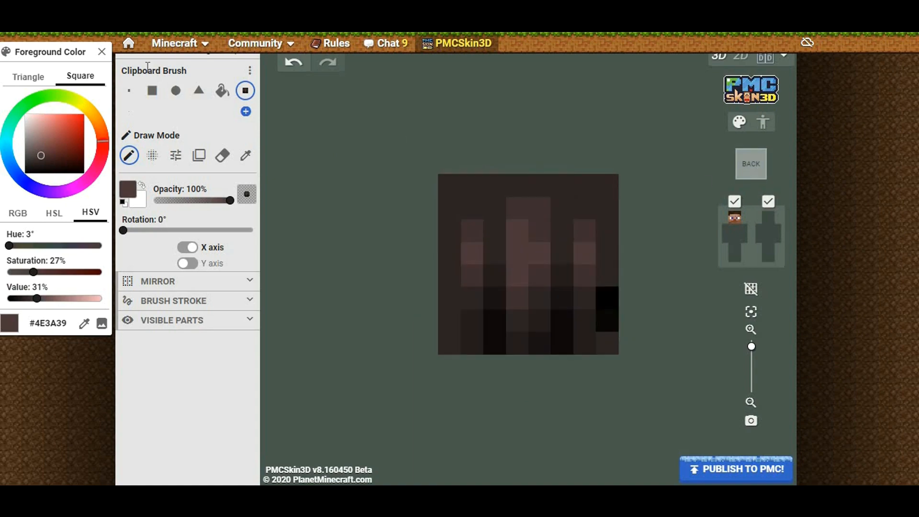
Cover the two black pixels at the edge of the back hair with base colour #2D2525 using the pixel brush
click(131, 93)
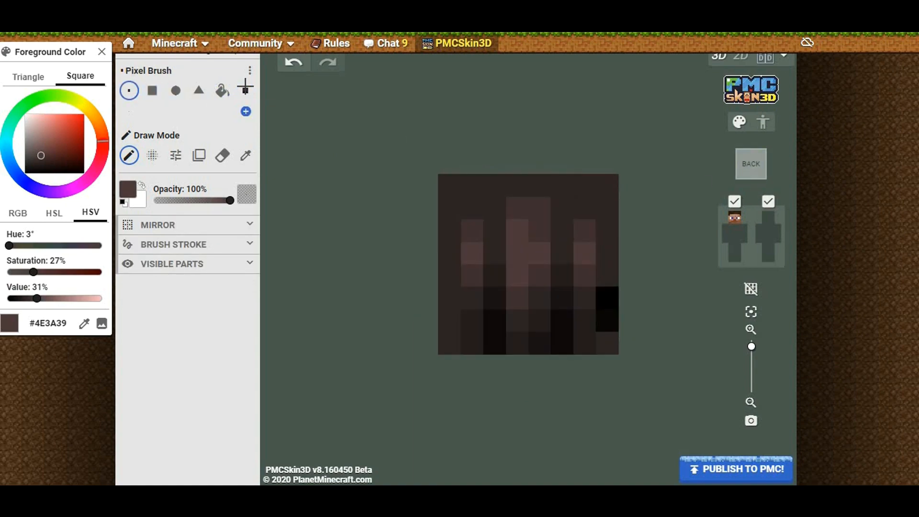
key(i)
key(b)
click(607, 298)
click(607, 320)
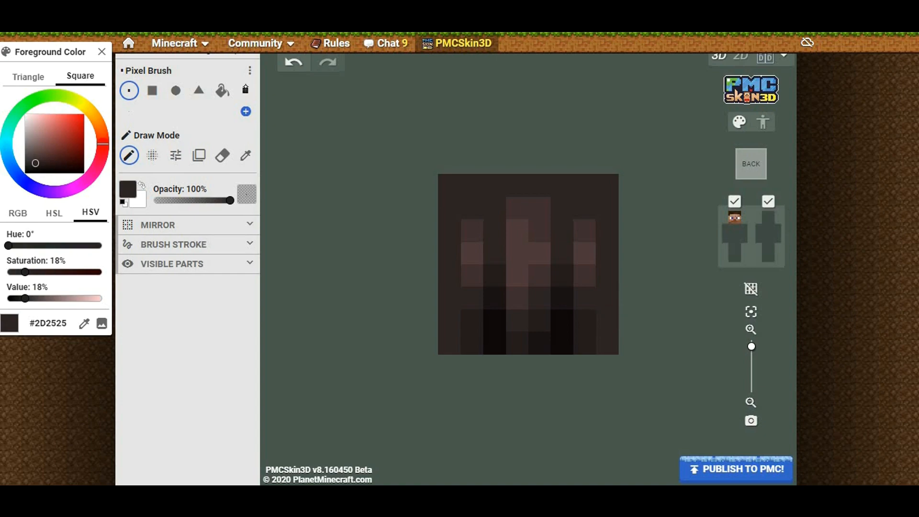
Sample #0F0A0C and paint a parting two pixels wide and six long down the middle of the head's top
drag(670, 306, 467, 318)
drag(306, 100, 246, 86)
drag(407, 125, 245, 86)
key(alt)
mouse_move(407, 125)
mouse_down()
mouse_move(282, 117)
mouse_move(294, 130)
mouse_move(411, 141)
mouse_move(421, 123)
mouse_move(373, 125)
mouse_move(395, 130)
mouse_move(424, 249)
mouse_move(429, 242)
mouse_up()
alt+click(548, 331)
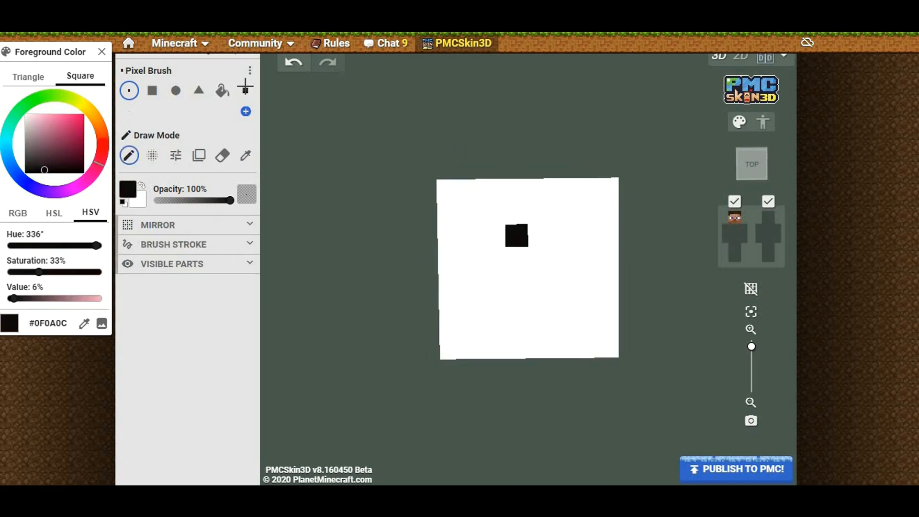
mouse_move(539, 212)
mouse_down()
mouse_move(516, 258)
mouse_move(539, 249)
mouse_move(539, 326)
mouse_up()
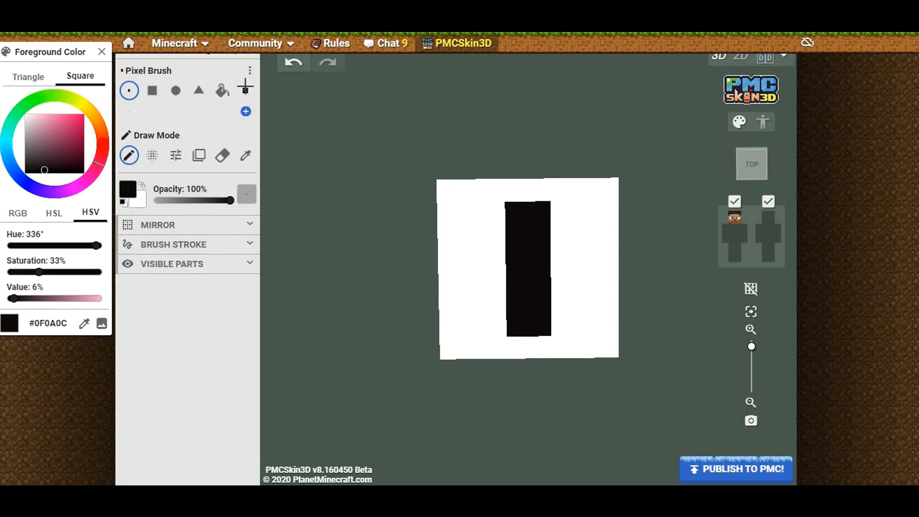
Sample #2D2525 and fill the white area around the parting on top of the head
drag(412, 249, 406, 186)
alt+click(479, 211)
click(222, 90)
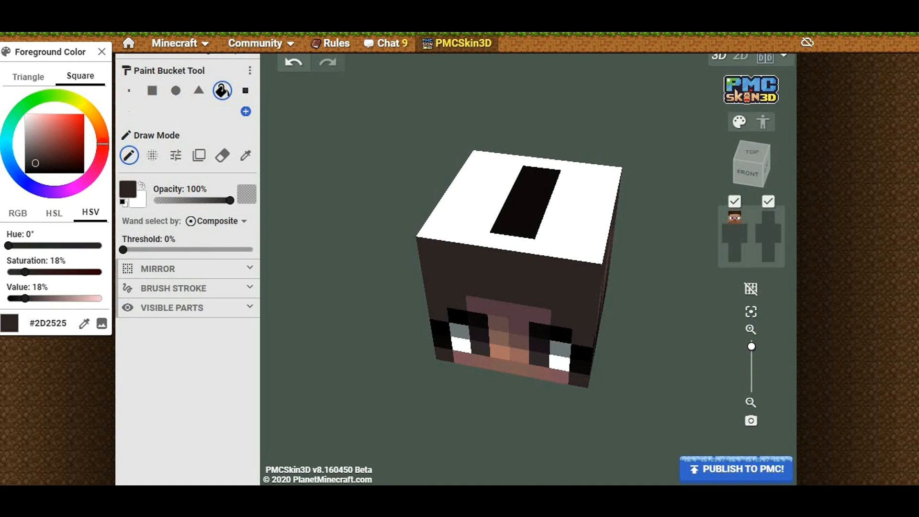
click(483, 206)
Sample #1B1416 and extend the parting with the pixel brush to the front edge and onto the front hair
click(129, 90)
mouse_move(397, 202)
mouse_down()
mouse_move(340, 148)
mouse_move(388, 230)
mouse_up()
alt+click(549, 287)
click(538, 223)
click(516, 224)
drag(374, 192, 374, 240)
drag(517, 210, 538, 211)
Paint #1B1416 strand pixels branching off both sides of the parting on top, undoing the misplaced one
drag(407, 239, 336, 215)
click(494, 256)
click(539, 256)
key(ctrl+z)
click(562, 257)
click(561, 198)
click(496, 198)
click(518, 217)
click(539, 236)
click(473, 236)
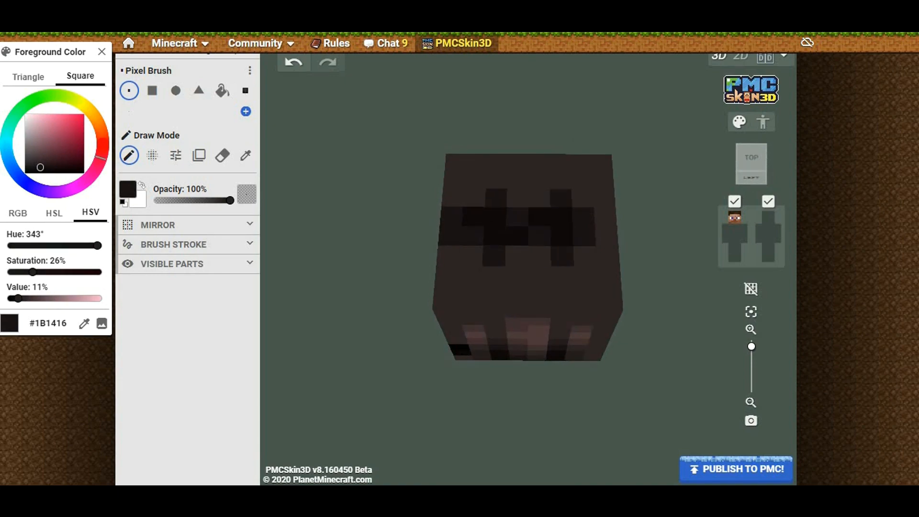
Sample #241D1D and soften the strands on top with surrounding pixels, undoing the misplaced one
mouse_move(373, 230)
mouse_down()
mouse_move(376, 192)
mouse_move(366, 268)
mouse_up()
alt+click(498, 330)
click(498, 315)
click(474, 293)
click(519, 290)
click(567, 309)
click(565, 287)
key(ctrl+z)
click(584, 241)
click(588, 285)
click(558, 198)
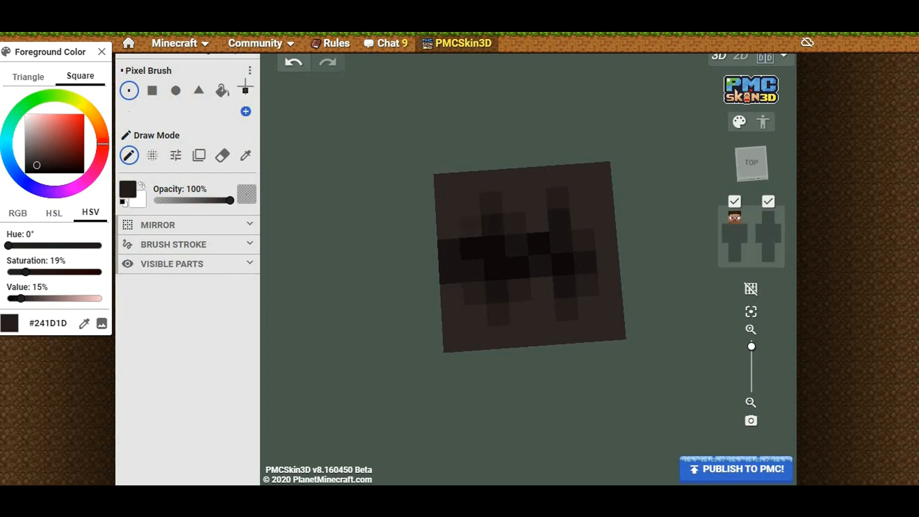
Sample a neighbouring hair tone and touch up two more pixels on top of the head
mouse_move(373, 268)
mouse_down()
mouse_move(375, 192)
mouse_move(369, 268)
mouse_move(383, 261)
mouse_move(349, 220)
mouse_move(364, 165)
mouse_move(320, 171)
mouse_move(364, 172)
mouse_move(330, 171)
mouse_up()
alt+click(523, 316)
click(548, 310)
click(531, 199)
alt+click(582, 296)
alt+click(602, 234)
click(521, 233)
click(541, 233)
key(ctrl+z)
key(ctrl+z)
Sample #0F0A0C and paint dark strand ends along both side edges of the head's underside
mouse_move(479, 407)
mouse_down()
mouse_move(467, 383)
mouse_move(378, 330)
mouse_move(376, 318)
mouse_up()
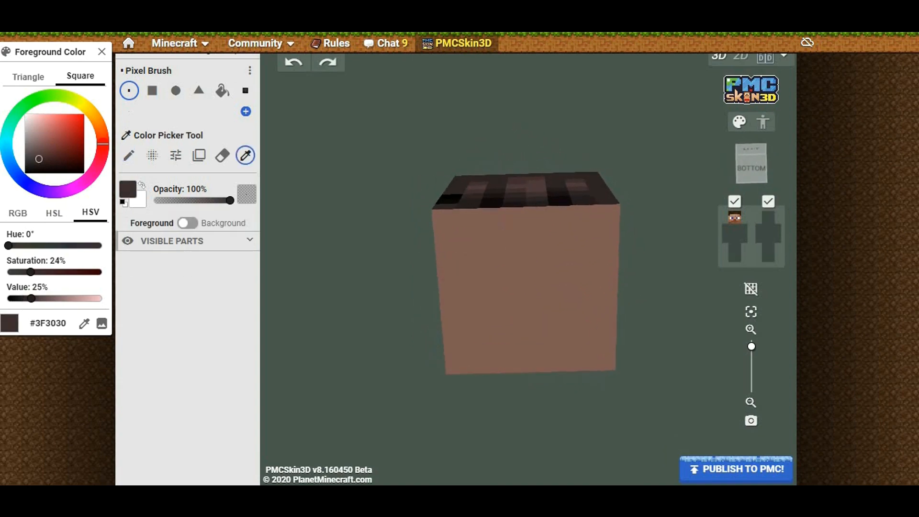
alt+click(492, 199)
click(491, 219)
click(562, 216)
click(562, 362)
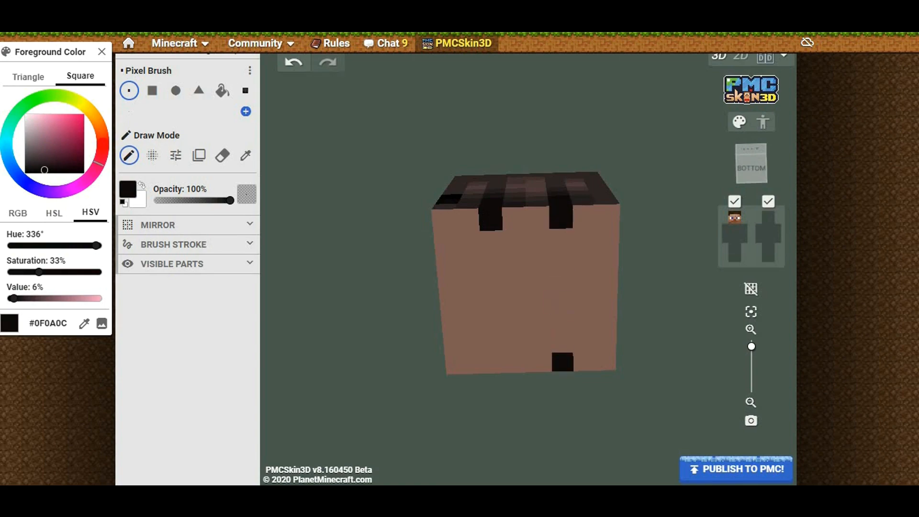
click(498, 363)
click(519, 344)
Extend the #0F0A0C strands from the back edge of the underside and bend them outward to the sides
mouse_move(646, 254)
mouse_down()
mouse_move(594, 235)
mouse_move(541, 254)
mouse_move(585, 275)
mouse_up()
click(491, 235)
click(562, 234)
click(562, 254)
click(492, 257)
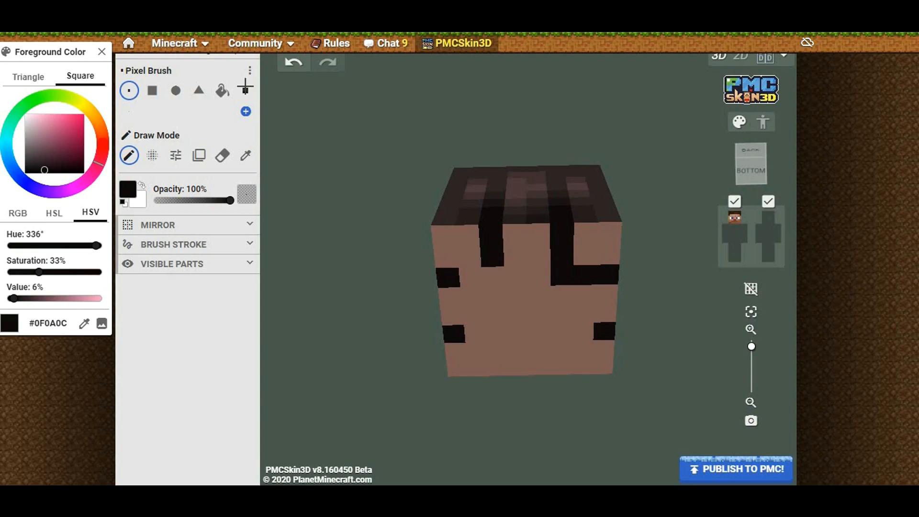
click(493, 277)
click(470, 278)
Sample #1B1416 and paint the pixels between and beside the dark strands at the back of the underside
key(alt)
alt+click(538, 214)
drag(538, 233, 516, 276)
click(539, 276)
click(585, 255)
click(469, 257)
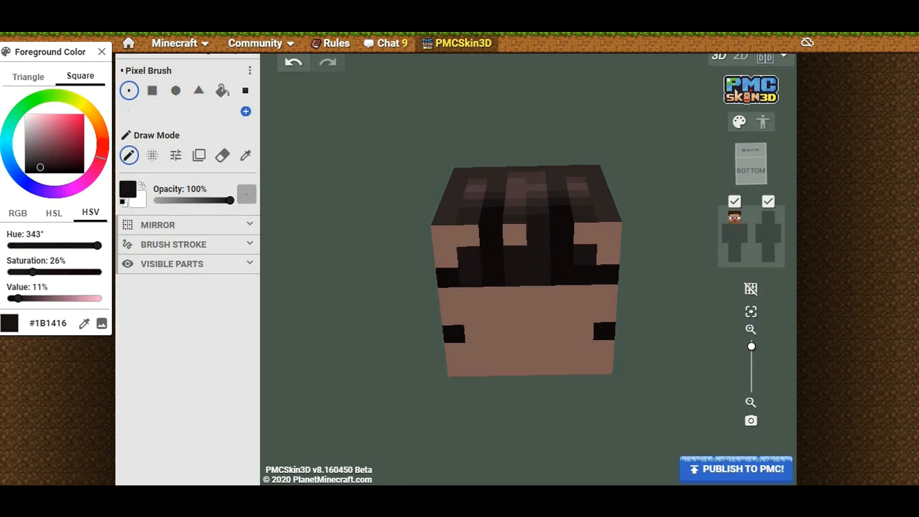
Continue the #1B1416 shading between the strands and along the side edges of the head's underside
drag(403, 269, 517, 273)
click(523, 239)
click(513, 367)
drag(574, 370, 597, 359)
click(533, 367)
click(607, 304)
drag(607, 243, 613, 265)
Sample adjoining hair tones and fill the remaining gaps in the hair border around the underside
alt+click(592, 264)
mouse_move(671, 268)
mouse_down()
mouse_move(603, 268)
mouse_move(469, 326)
mouse_move(397, 268)
mouse_up()
alt+click(483, 287)
click(519, 285)
click(613, 342)
alt+click(538, 251)
click(539, 267)
click(633, 333)
mouse_move(680, 288)
mouse_down()
mouse_move(608, 249)
mouse_move(574, 259)
mouse_up()
alt+click(570, 225)
drag(455, 251, 462, 273)
drag(572, 238, 576, 261)
Sample #543841 from the forehead and shade the skin along the back hairline under the chin
alt+click(525, 219)
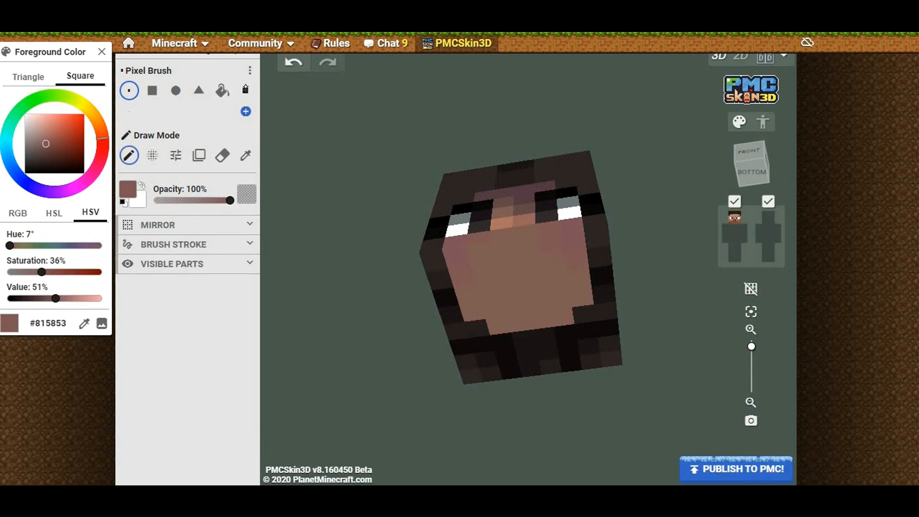
alt+click(525, 192)
click(472, 312)
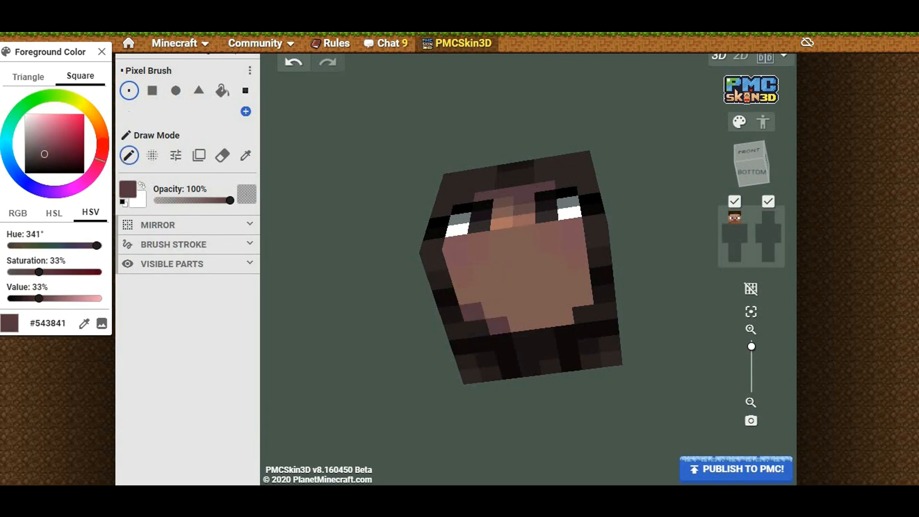
key(alt)
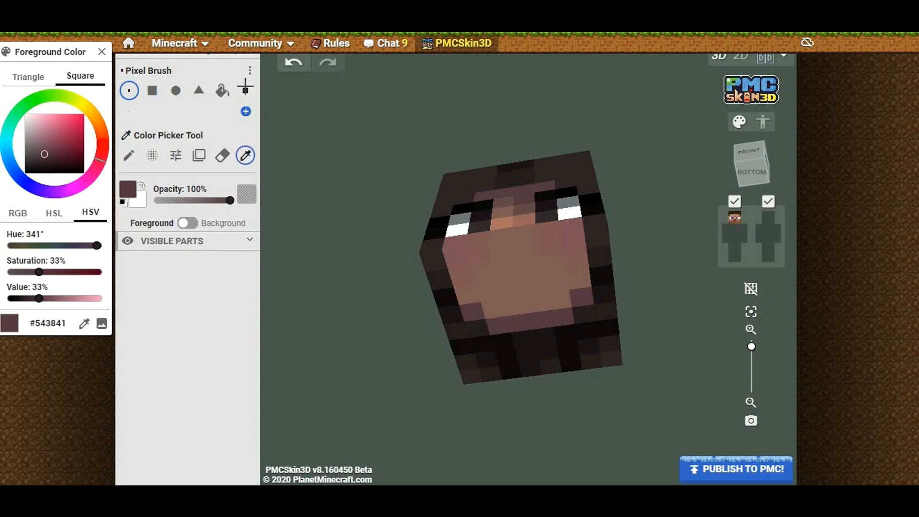
Sample #634847 and paint transition pixels inside the dark skin shadow on the head's underside
alt+click(524, 205)
click(494, 308)
click(467, 295)
click(559, 300)
click(578, 279)
click(541, 319)
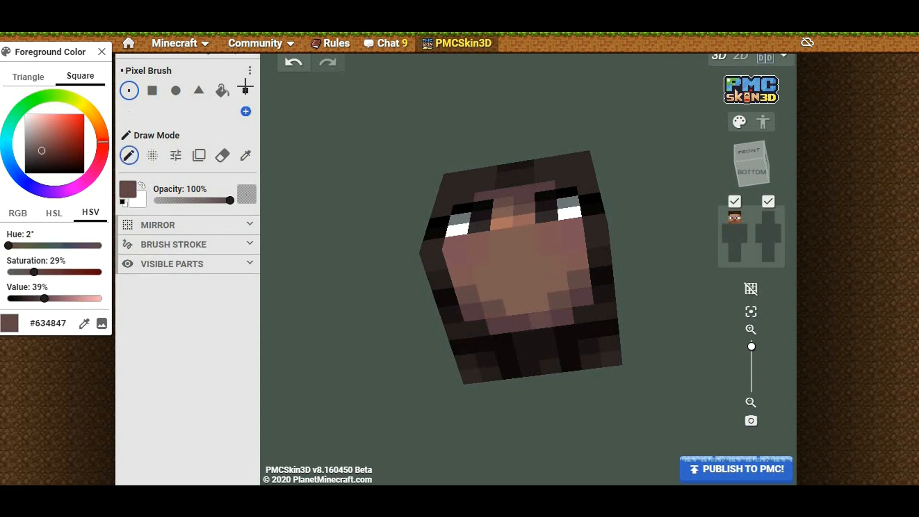
Face the head's front, sample #2D2525 and return to normal drawing for the outer layer
key(alt)
drag(228, 89, 245, 87)
drag(236, 36, 245, 86)
drag(661, 287, 658, 287)
drag(244, 87, 245, 87)
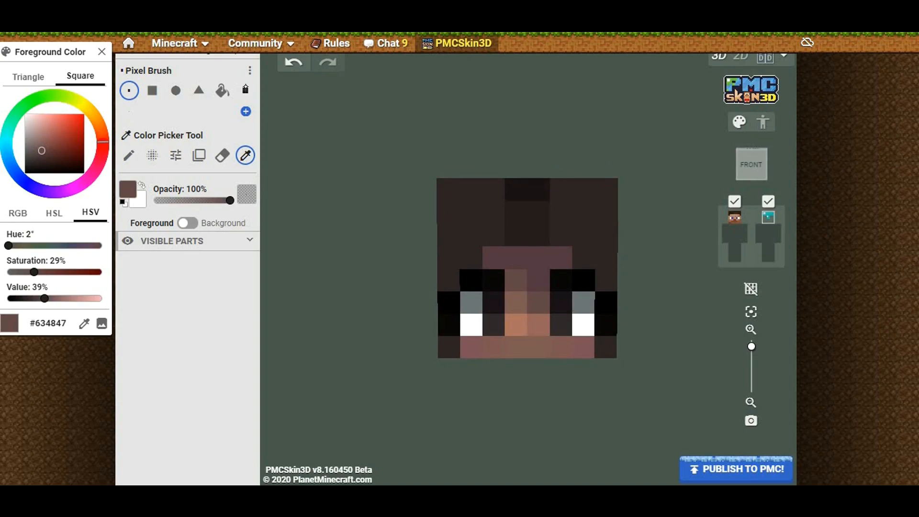
click(245, 87)
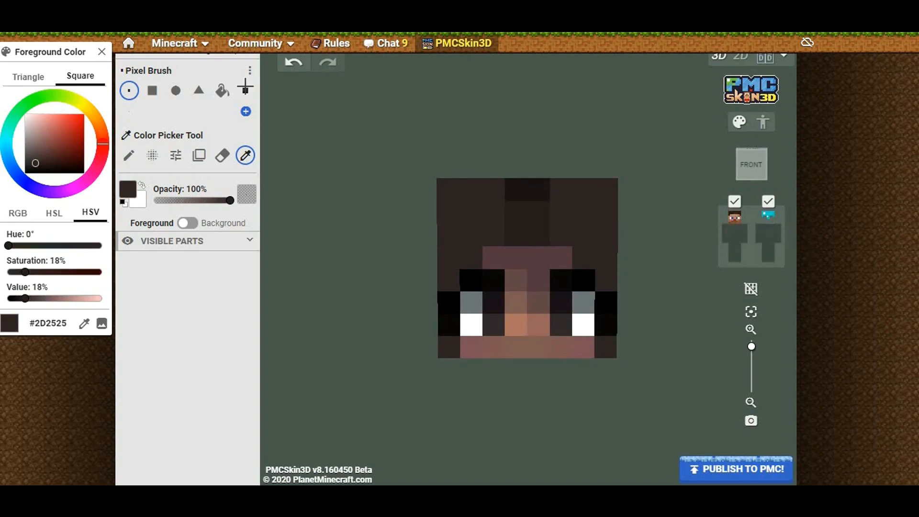
click(128, 155)
Show the grid and paint #2D2525 outer-layer hair beside both eyes, checking it with the base layer hidden
click(751, 289)
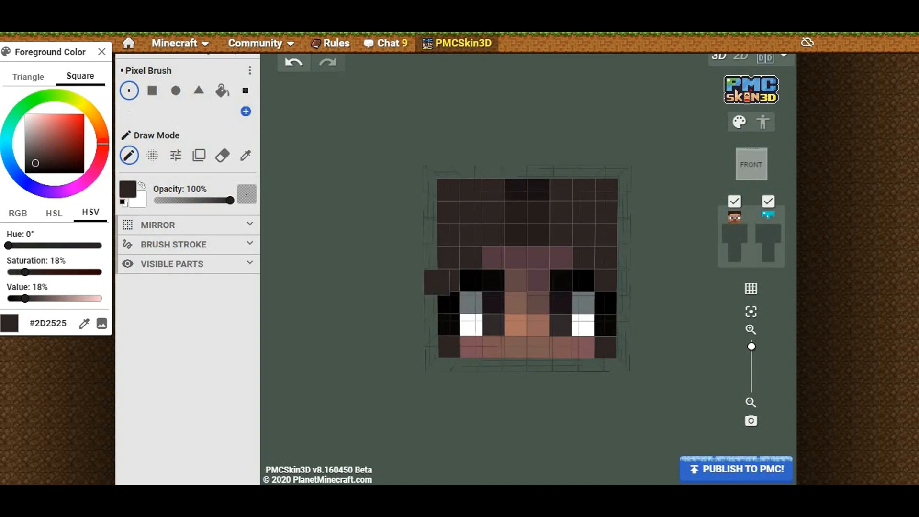
click(437, 308)
click(437, 283)
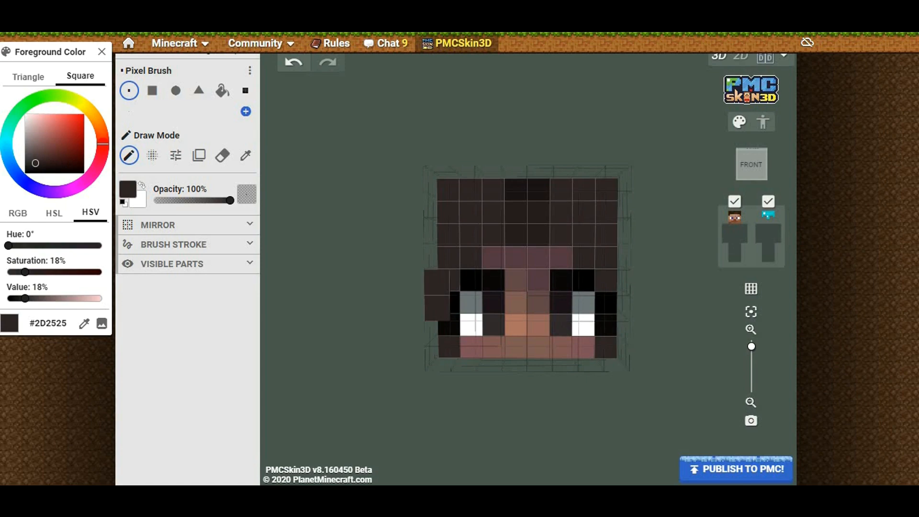
click(617, 308)
click(751, 289)
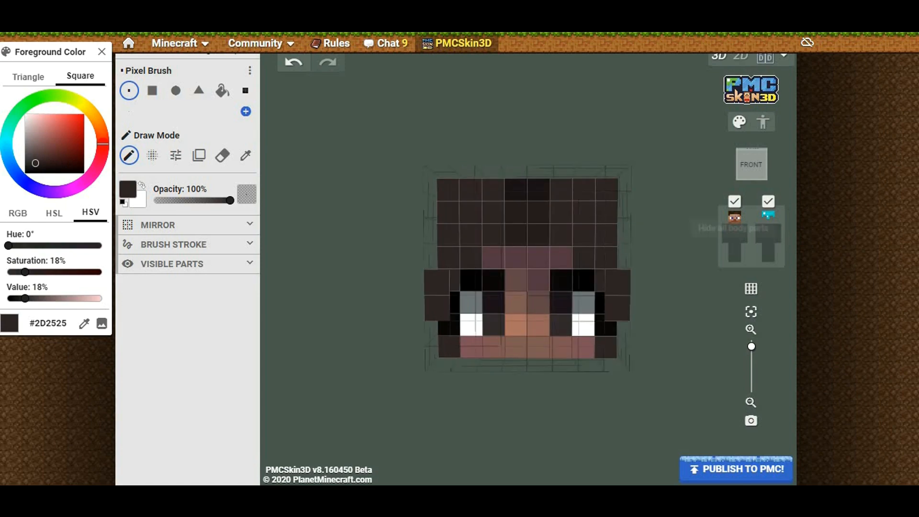
click(734, 202)
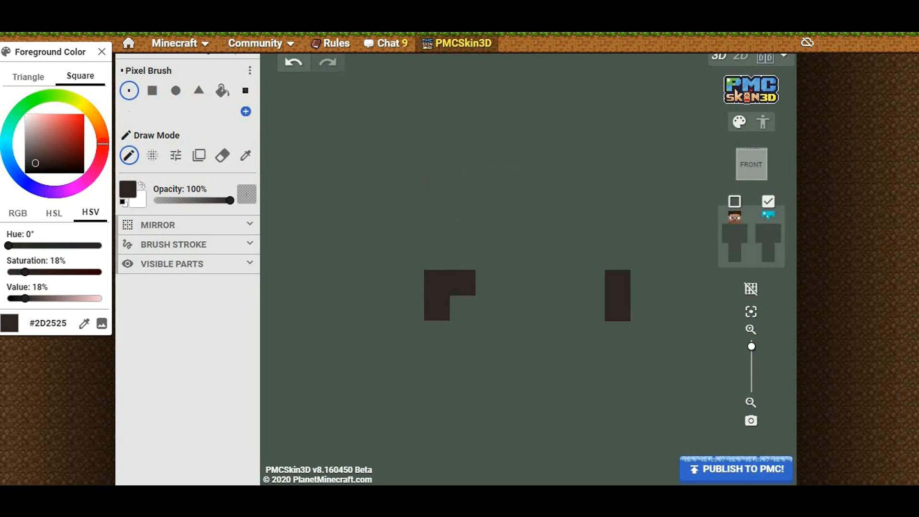
click(735, 201)
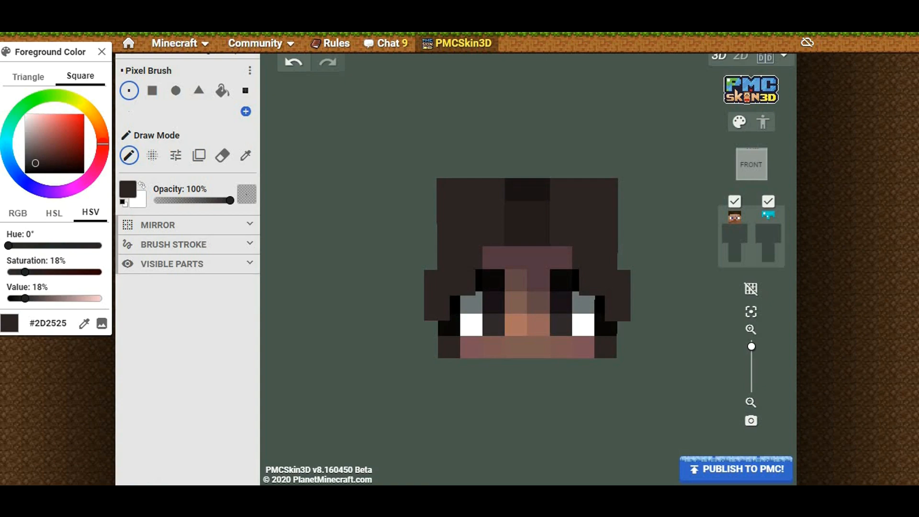
Lengthen the outer-layer side hair by one pixel on each side and paint #2D2525 hair across the upper forehead
click(437, 334)
click(617, 334)
click(751, 289)
mouse_move(437, 257)
mouse_down()
mouse_move(455, 254)
mouse_move(489, 218)
mouse_move(565, 217)
mouse_up()
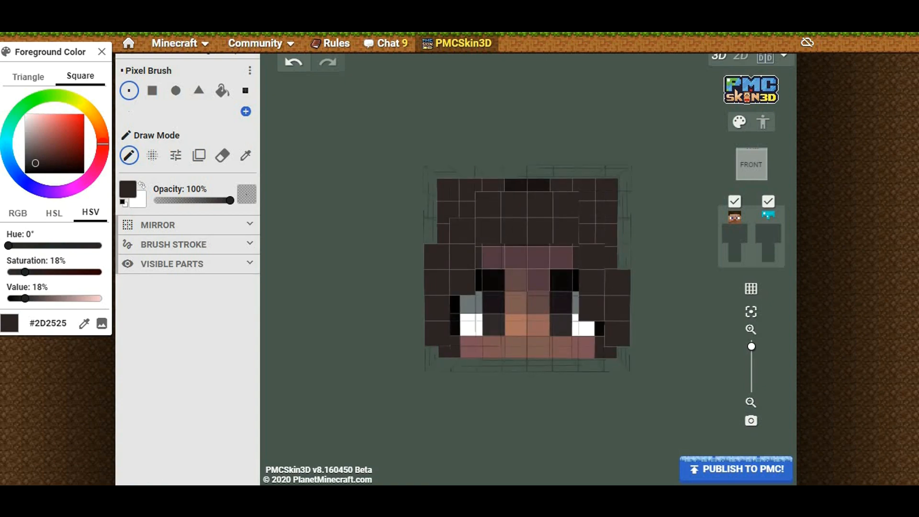
Erase the lower outer-layer hair pixel on one side and paint #000 pixels beside the outer eye corners
click(222, 156)
drag(617, 334, 618, 309)
click(245, 155)
click(601, 309)
click(618, 309)
drag(455, 308, 437, 309)
Sample #2D2525 again and add outer-layer hair pixels at the lower cheek and the edge of the forehead
click(246, 155)
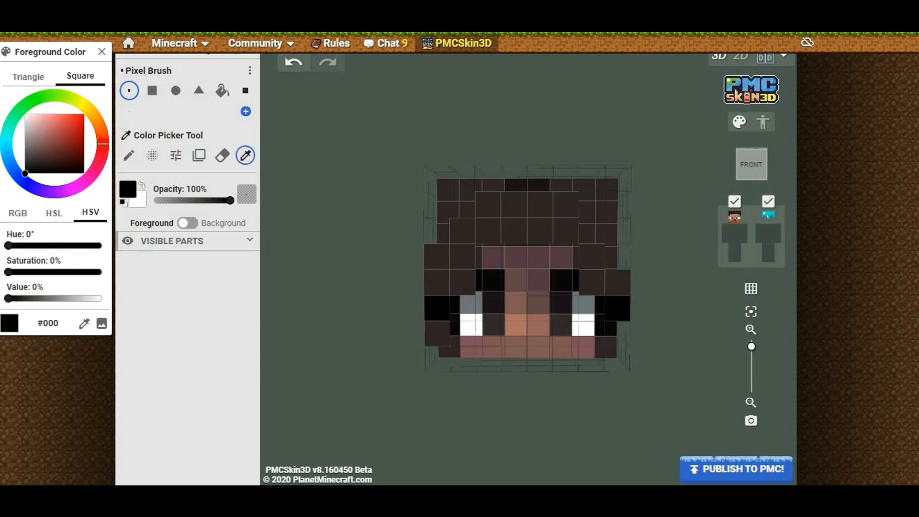
click(437, 333)
click(463, 359)
click(751, 288)
mouse_move(566, 178)
mouse_down()
mouse_move(514, 178)
mouse_move(566, 178)
mouse_up()
click(222, 155)
drag(656, 220, 656, 215)
click(129, 155)
click(488, 253)
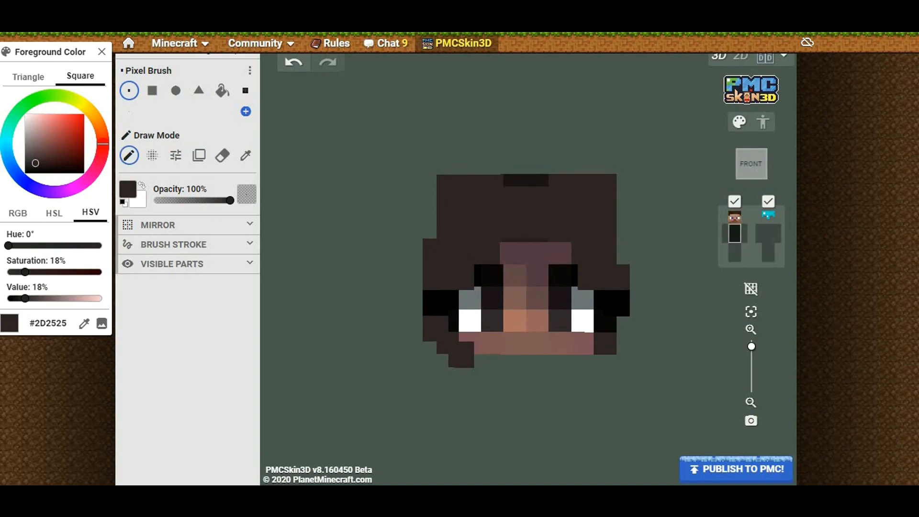
Show the base layer's body, arms and legs and examine the whole character from the front
click(734, 234)
click(726, 233)
click(731, 252)
click(738, 253)
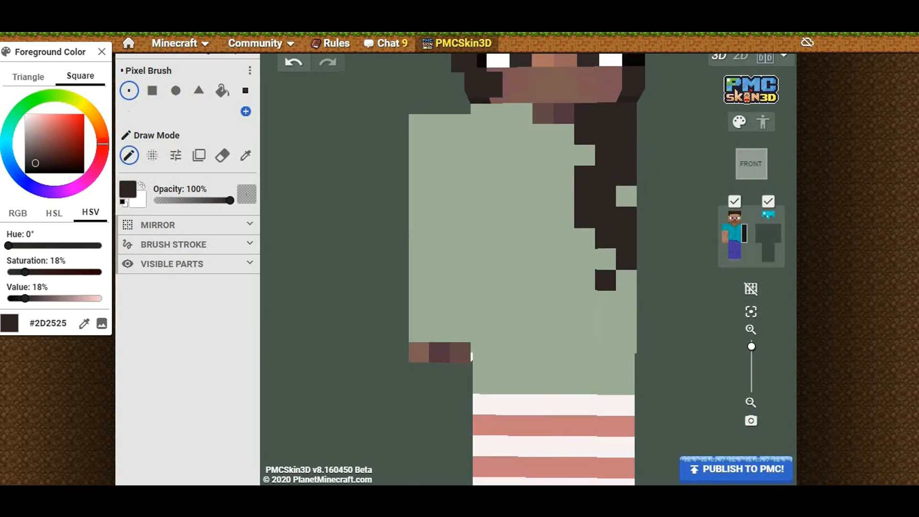
click(745, 234)
scroll(411, 160, down, 4)
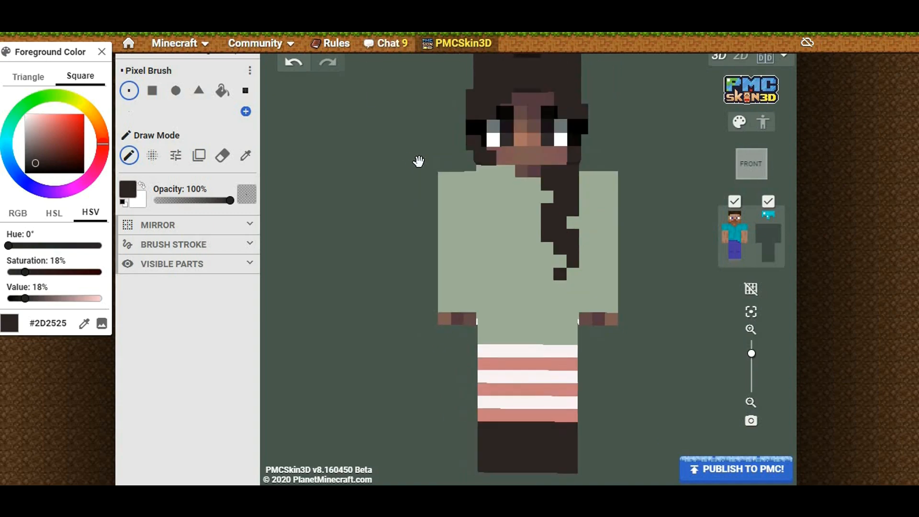
mouse_move(412, 176)
mouse_down()
mouse_move(332, 166)
mouse_move(421, 191)
mouse_move(422, 179)
mouse_up()
Isolate the head and paint a #0F0A0C hair pixel above the center of the forehead
key(1)
key(alt)
key(Right)
alt+click(596, 336)
drag(644, 318, 686, 312)
click(541, 221)
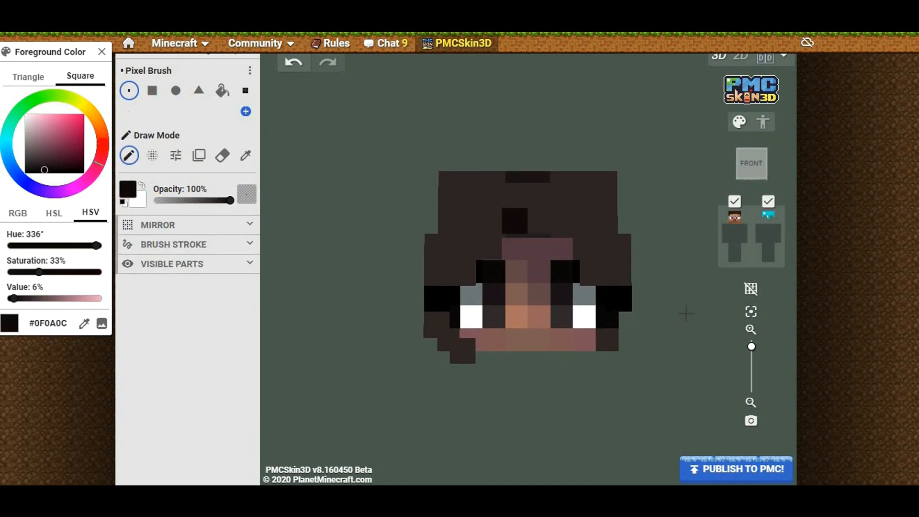
Darken the hair around the front parting and paint stepped #3F3030 strands through the fringe
mouse_move(686, 313)
mouse_down()
mouse_move(655, 312)
mouse_move(714, 312)
mouse_move(656, 314)
mouse_move(686, 314)
mouse_up()
alt+click(593, 330)
click(549, 225)
alt+click(594, 326)
click(513, 226)
alt+click(594, 326)
drag(463, 199, 489, 251)
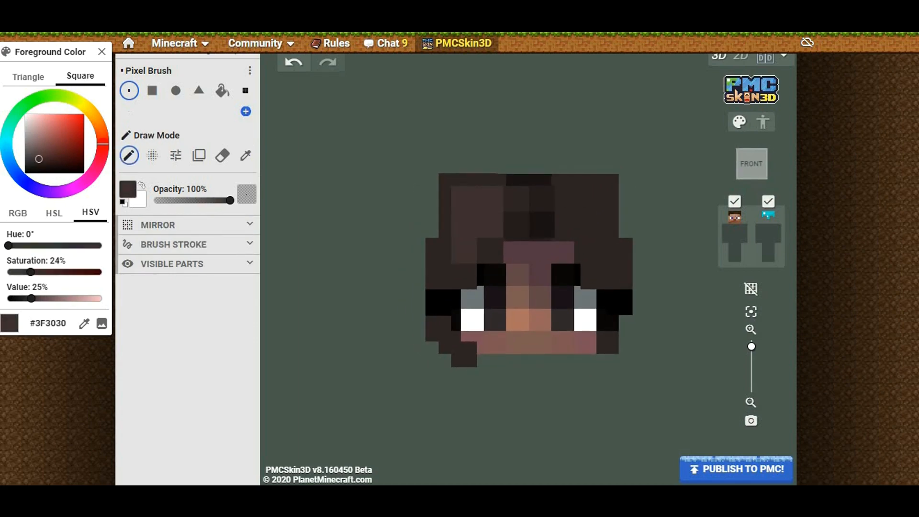
click(438, 264)
click(465, 199)
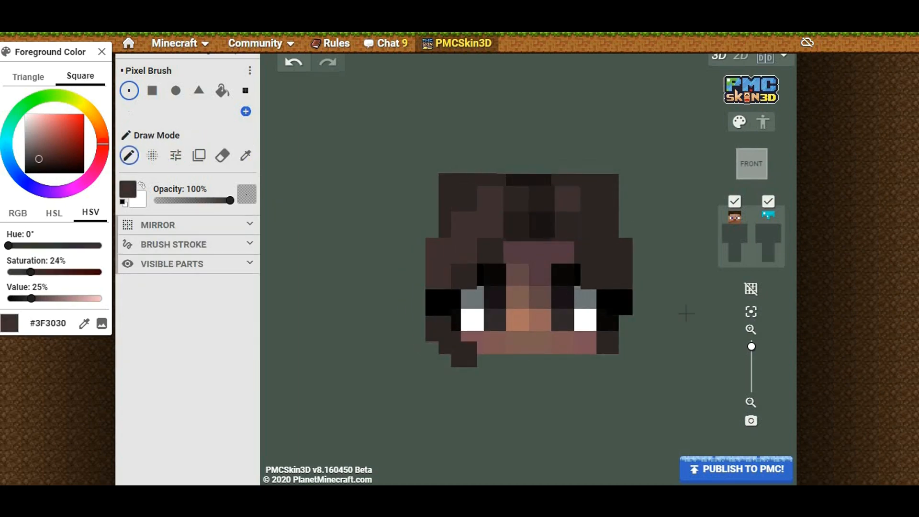
Refine the front hair with #241D1D shadows and #4E3A39 highlights, building up the outer-layer fringe and retouching with #2D2525 and #3F3030
alt+click(687, 314)
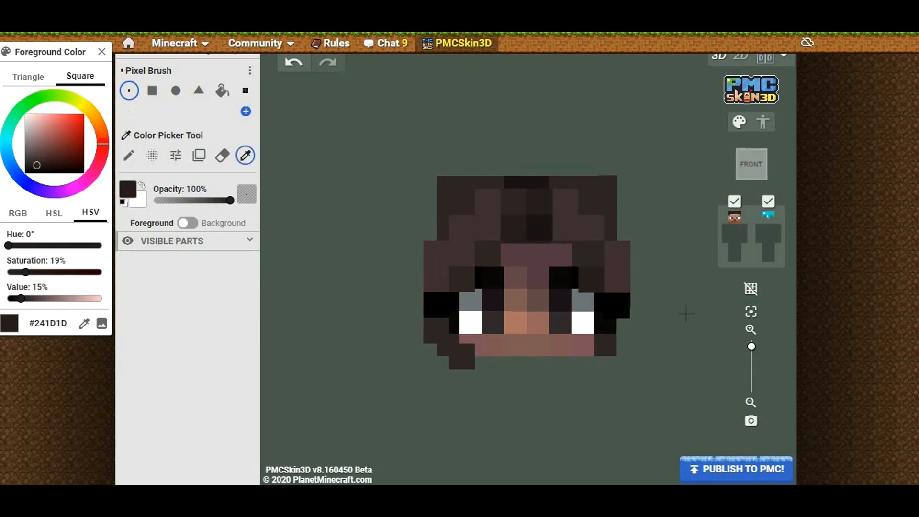
alt+click(687, 314)
alt+click(686, 313)
alt+drag(686, 313, 686, 313)
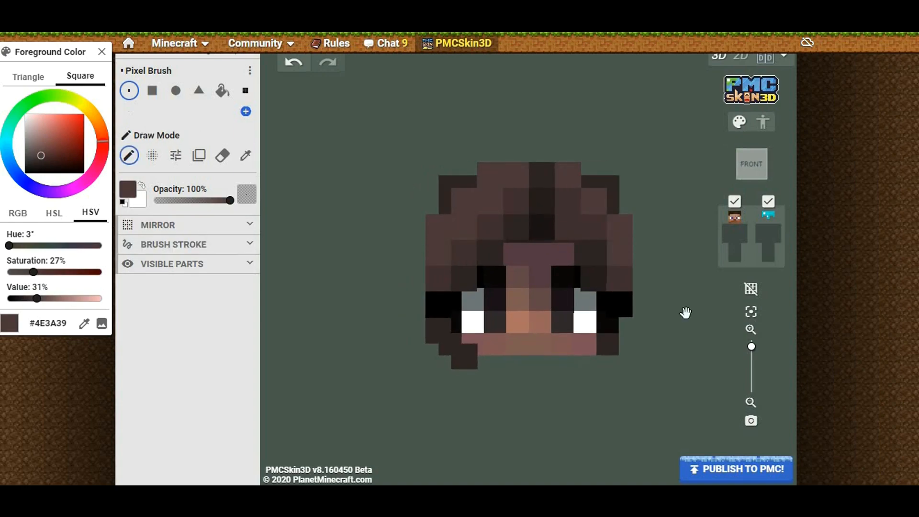
alt+click(686, 313)
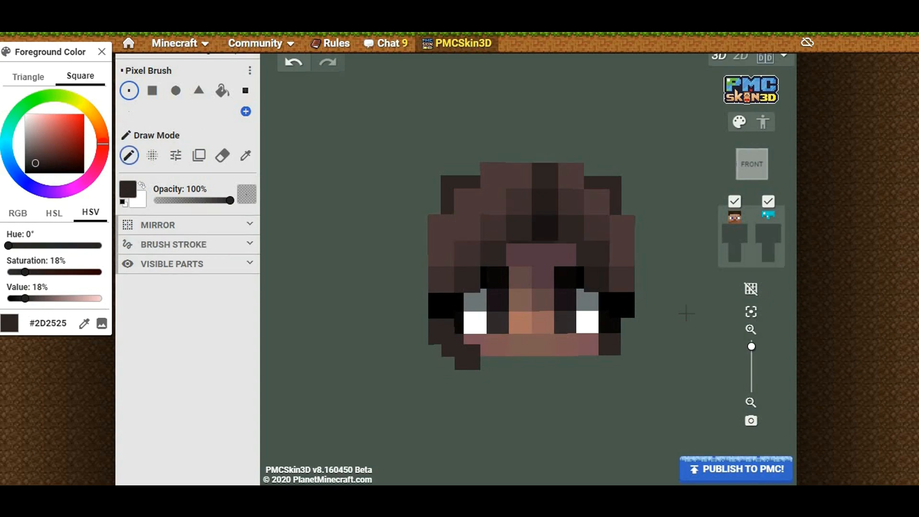
alt+click(686, 313)
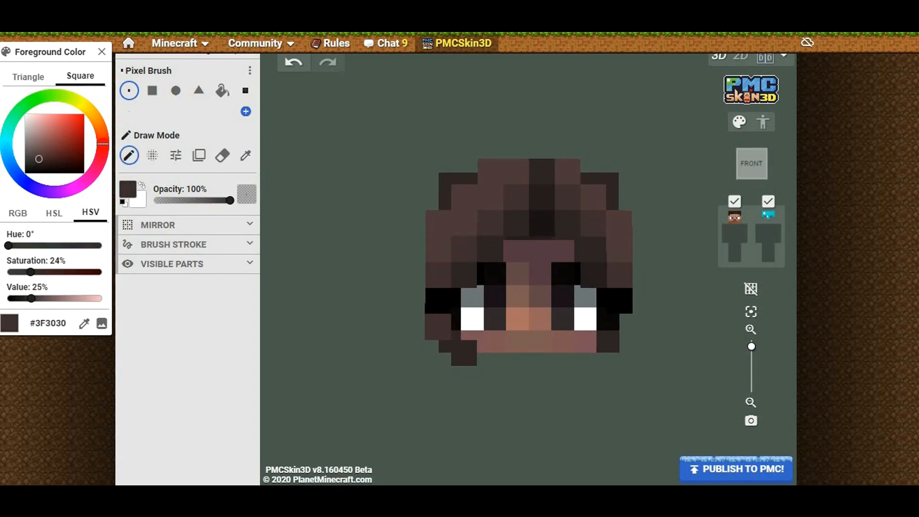
Continue the outer-layer fringe and #000 eyelash pixels around the sides of the head, sampling the neighboring hair colors
key(alt)
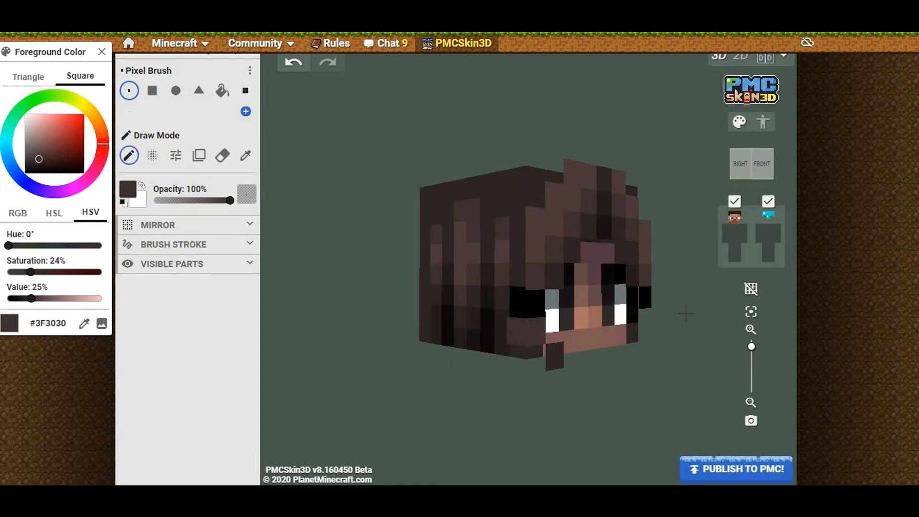
alt+click(517, 276)
alt+click(527, 304)
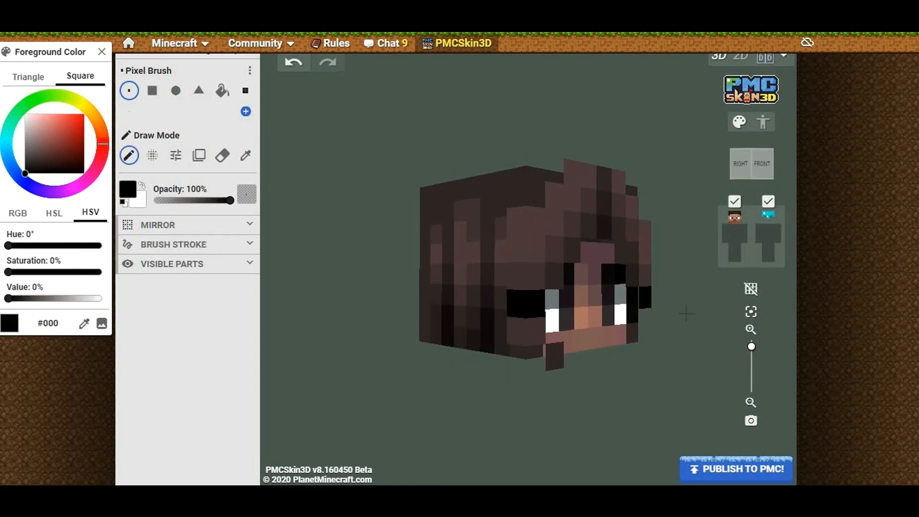
drag(686, 313, 599, 313)
alt+click(512, 282)
drag(513, 259, 513, 224)
mouse_move(646, 313)
mouse_down()
mouse_move(686, 313)
mouse_move(687, 354)
mouse_up()
drag(485, 239, 516, 238)
alt+click(527, 225)
drag(680, 335, 670, 249)
mouse_move(660, 287)
mouse_down()
mouse_move(766, 297)
mouse_move(517, 316)
mouse_up()
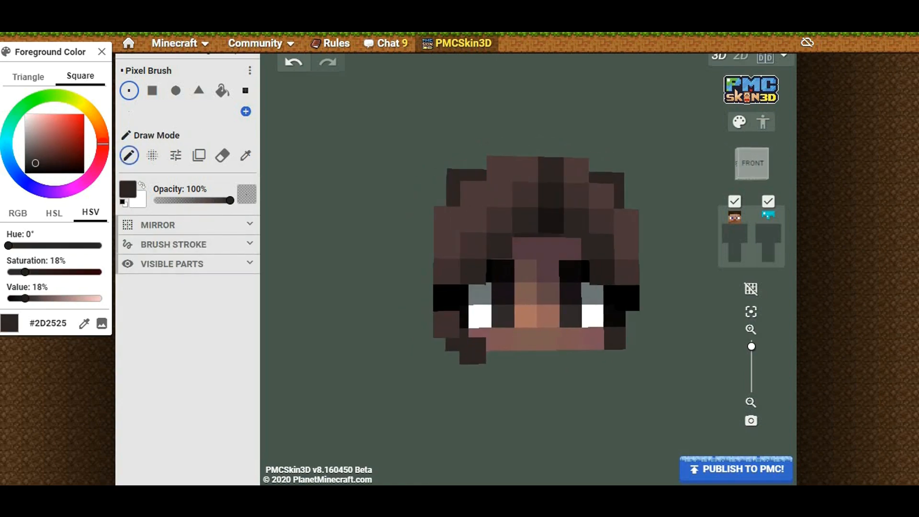
Hide the outer layer, show the body, and shade the base-layer braid with #241D1D pixels
click(768, 202)
click(735, 233)
scroll(619, 265, down, 2)
drag(613, 265, 558, 268)
alt+click(566, 233)
mouse_move(614, 265)
mouse_down()
mouse_move(663, 265)
mouse_move(623, 265)
mouse_up()
click(576, 257)
click(547, 243)
click(576, 244)
alt+click(614, 265)
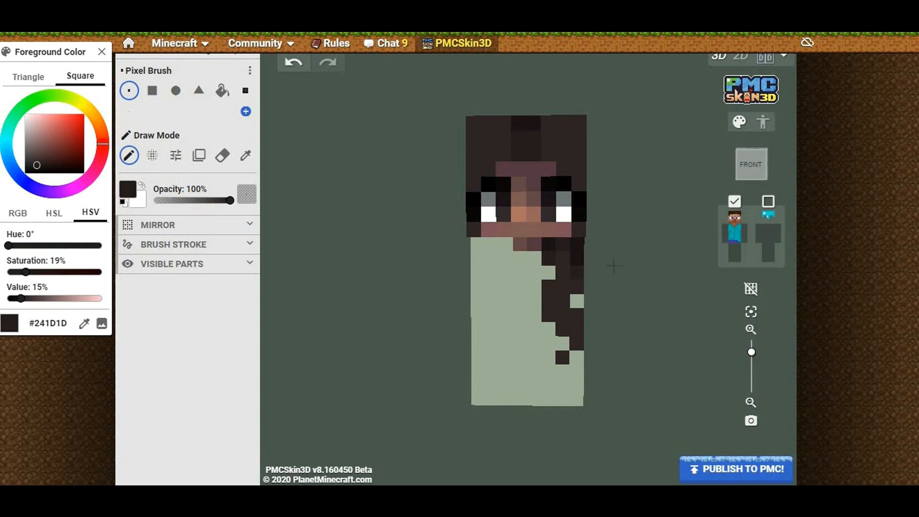
drag(614, 265, 615, 264)
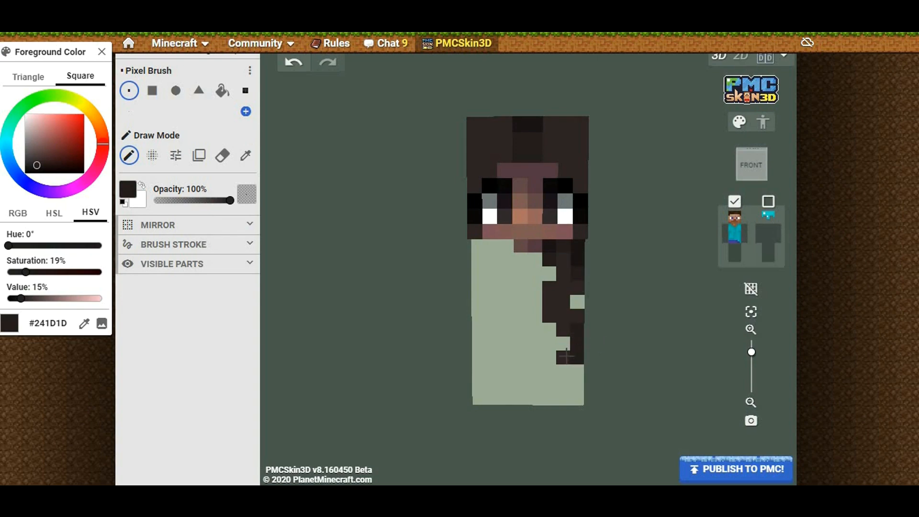
Show the outer layer again and paint lighter strands down the middle of the braid with sampled hair tones including #3F3030
click(768, 201)
key(i)
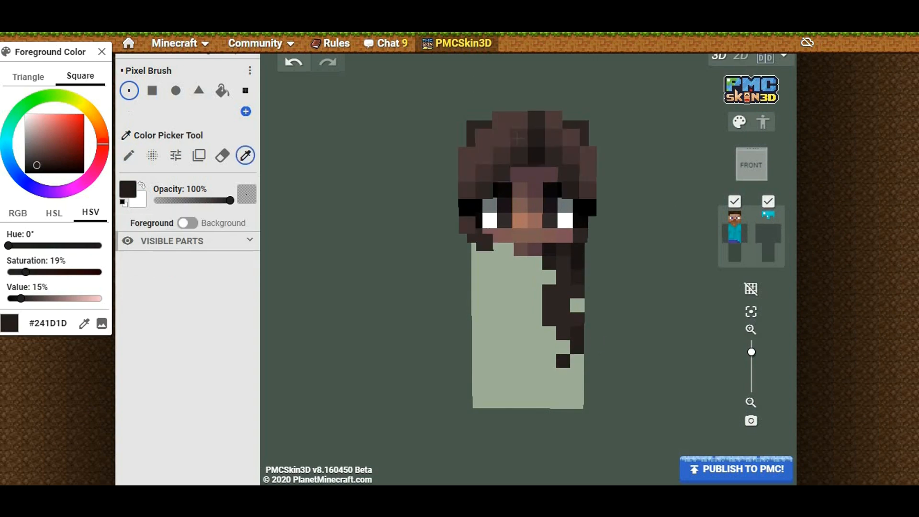
click(517, 139)
key(b)
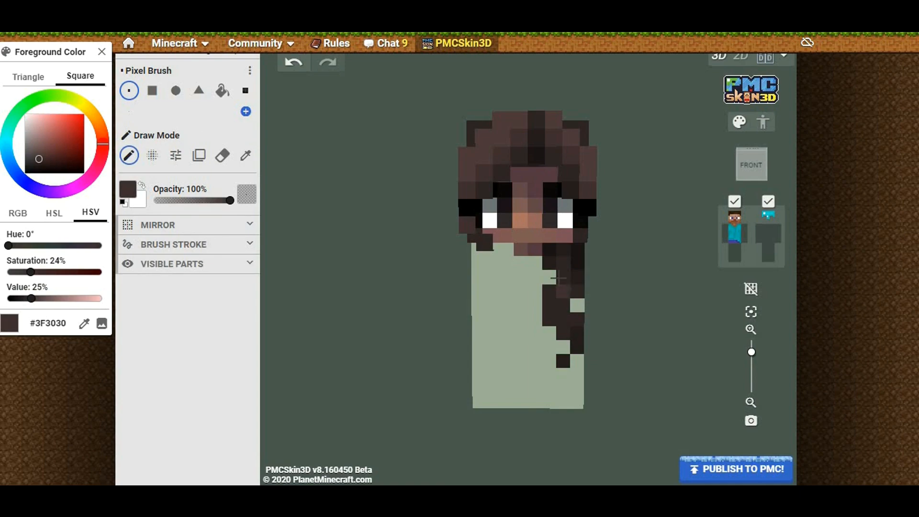
key(i)
click(570, 144)
key(b)
drag(563, 305, 563, 333)
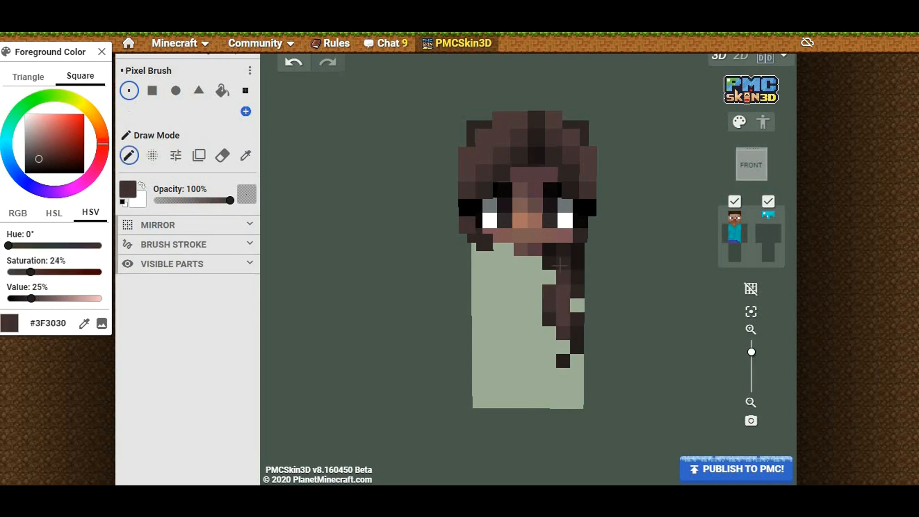
Sample #2D2525 from the braid, try a pixel below the mouth and undo it
key(i)
click(561, 265)
key(b)
drag(622, 260, 633, 259)
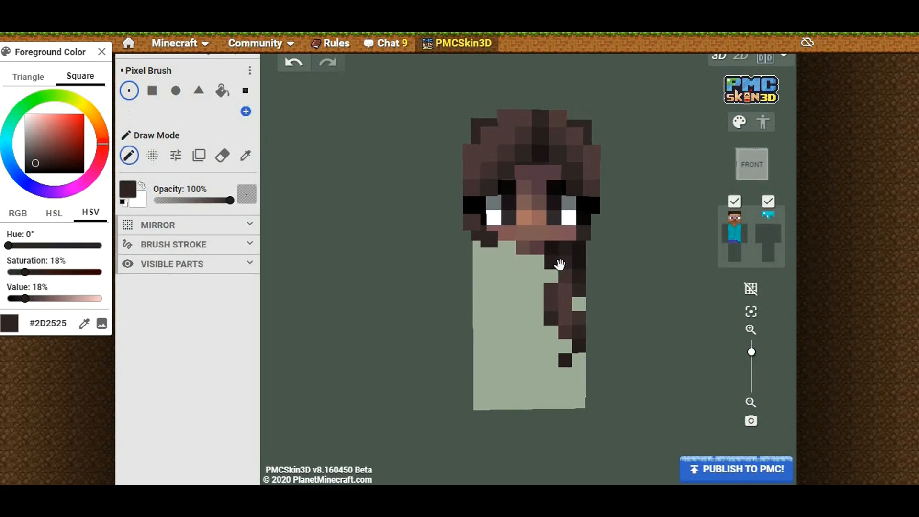
click(524, 237)
key(ctrl+z)
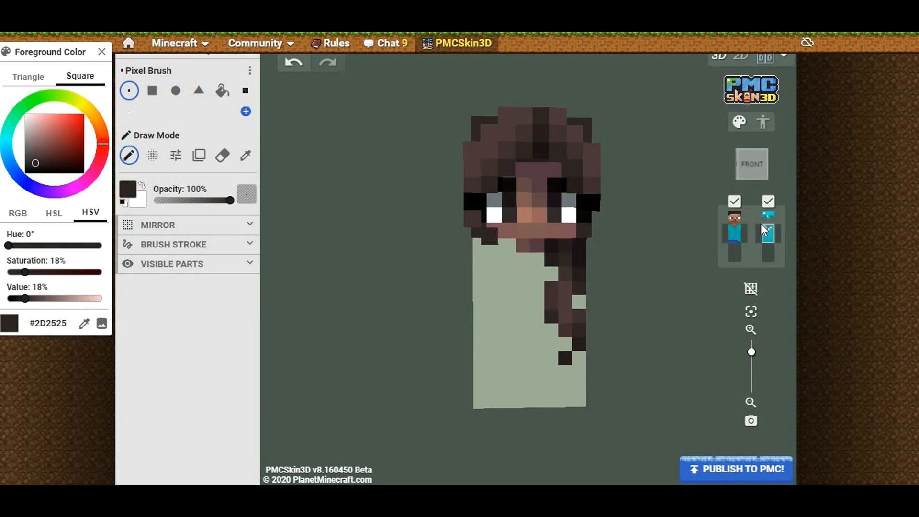
Show the outer body layer with the pixel grid and add #4E3A39 highlight pixels to the middle of the braid
key(g)
drag(681, 238, 674, 238)
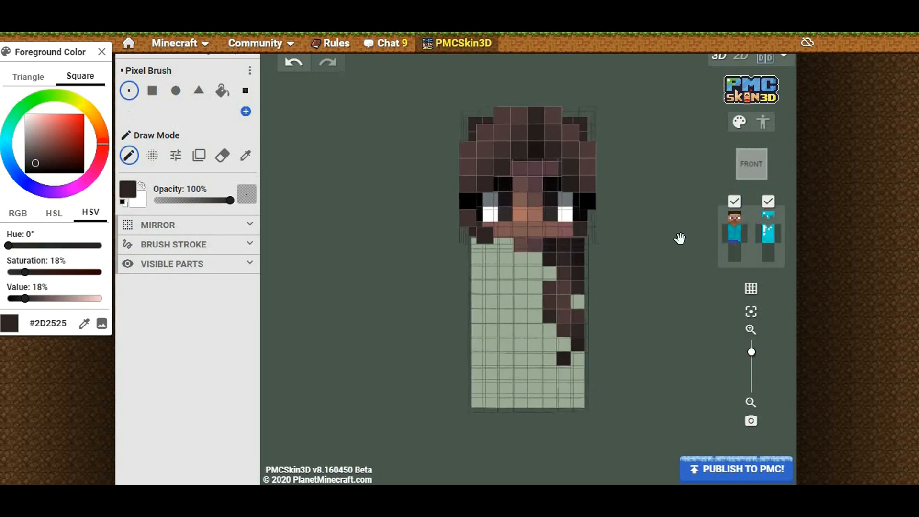
key(i)
click(565, 313)
key(b)
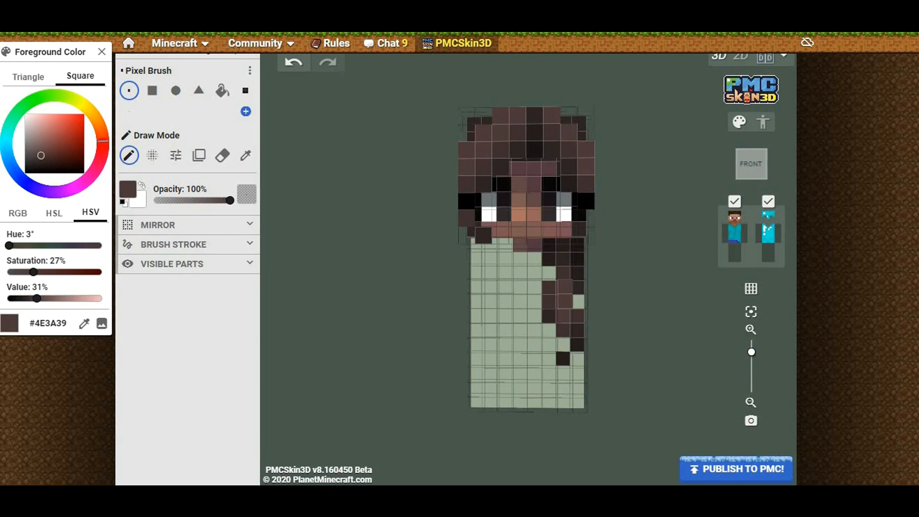
key(g)
Add #3F3030 and #2D2525 pixels to the outer-layer braid, checking them against the grid, and switch to the eraser
alt+click(563, 330)
key(alt)
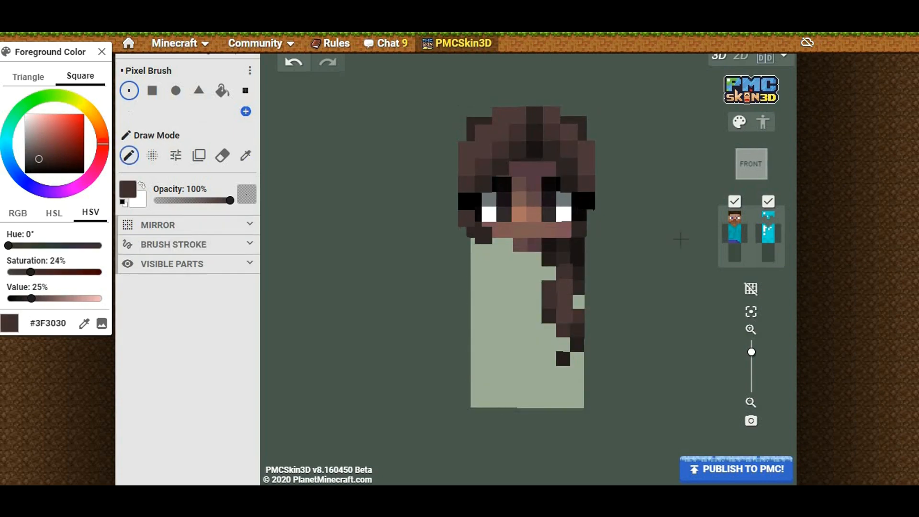
alt+click(577, 344)
key(g)
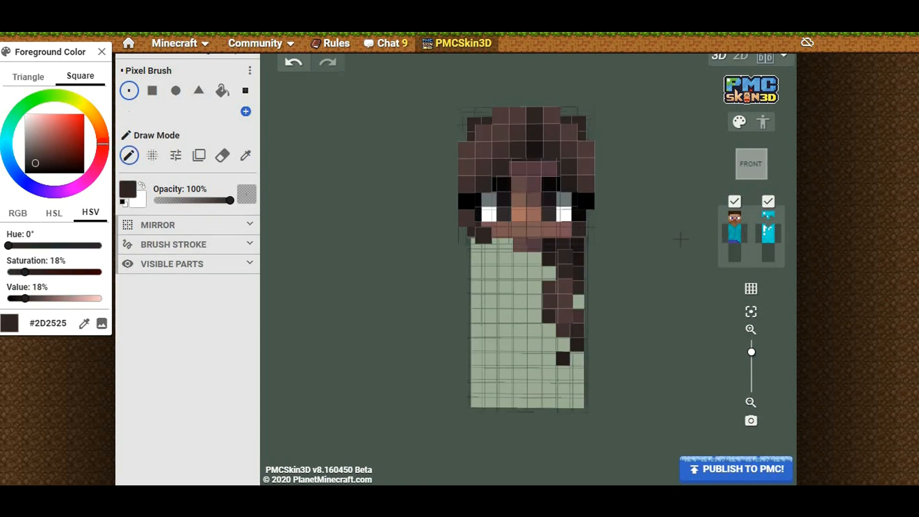
key(e)
key(g)
Show the arms and legs and compare the whole character with and without the outer layer
click(768, 202)
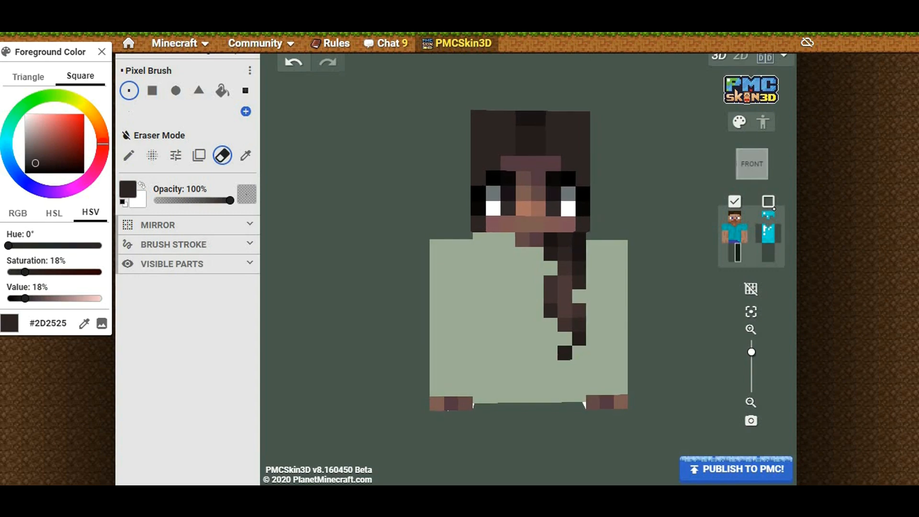
click(735, 251)
scroll(629, 167, down, 2)
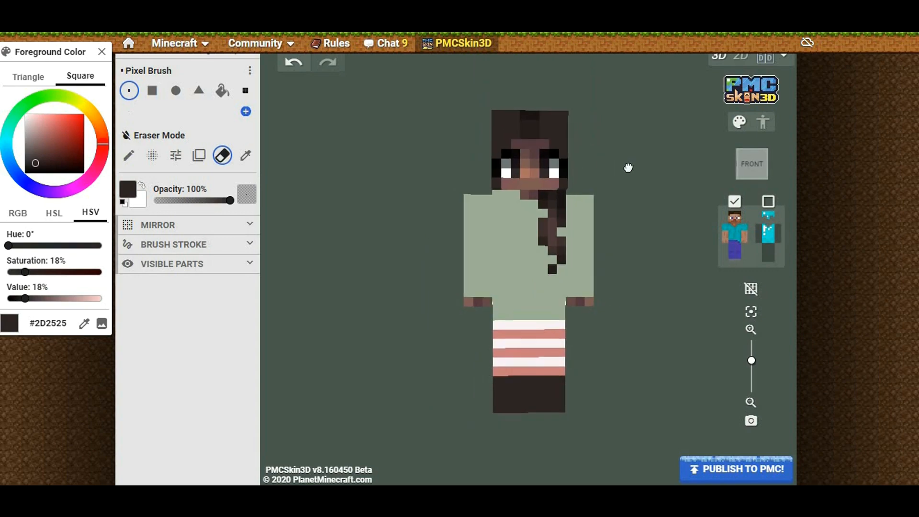
click(768, 202)
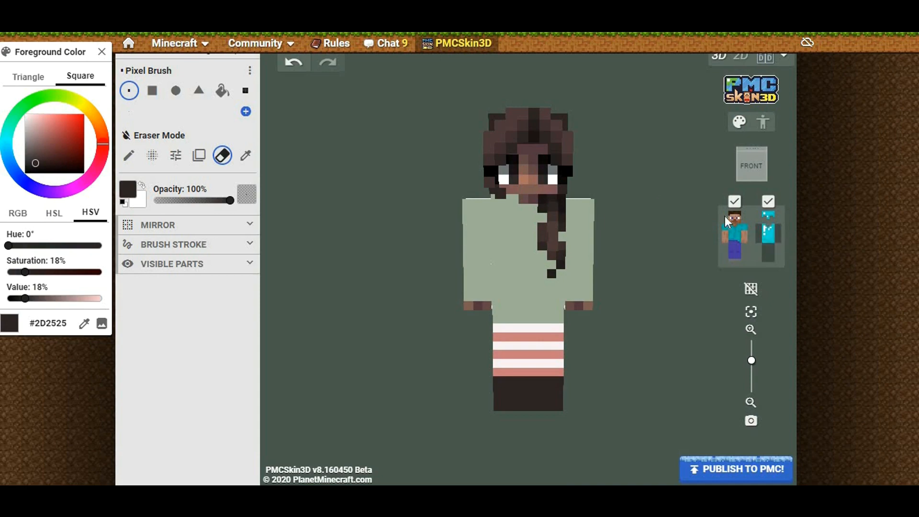
click(769, 202)
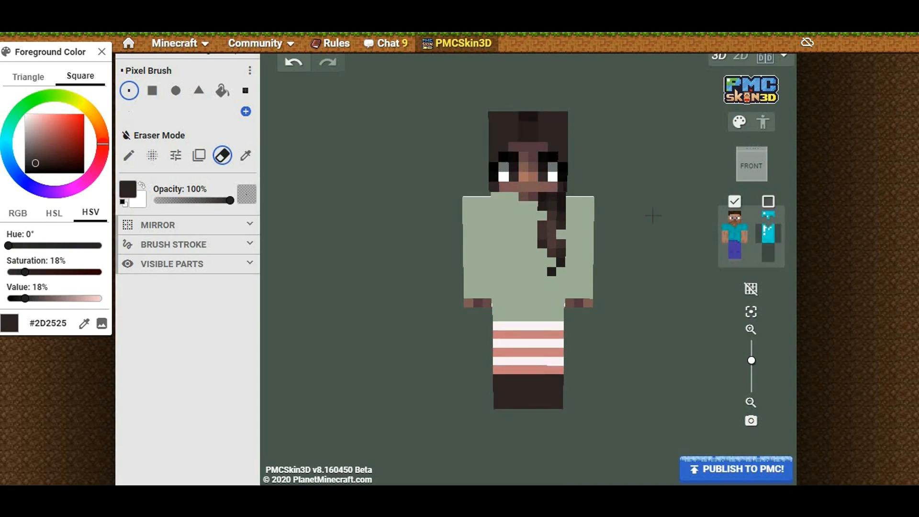
Mix a darker, muted shadow green #738477 from the sweater color
key(i)
drag(33, 133, 37, 143)
drag(44, 96, 20, 109)
key(b)
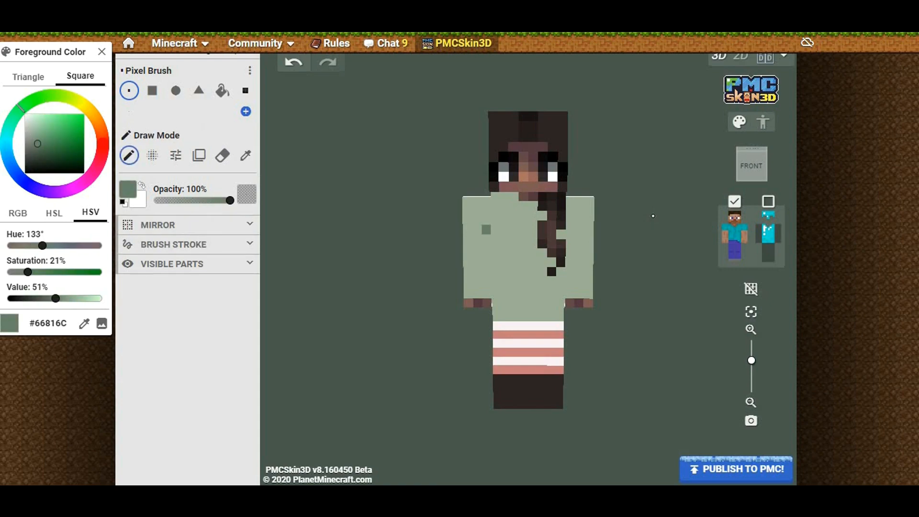
drag(37, 143, 33, 143)
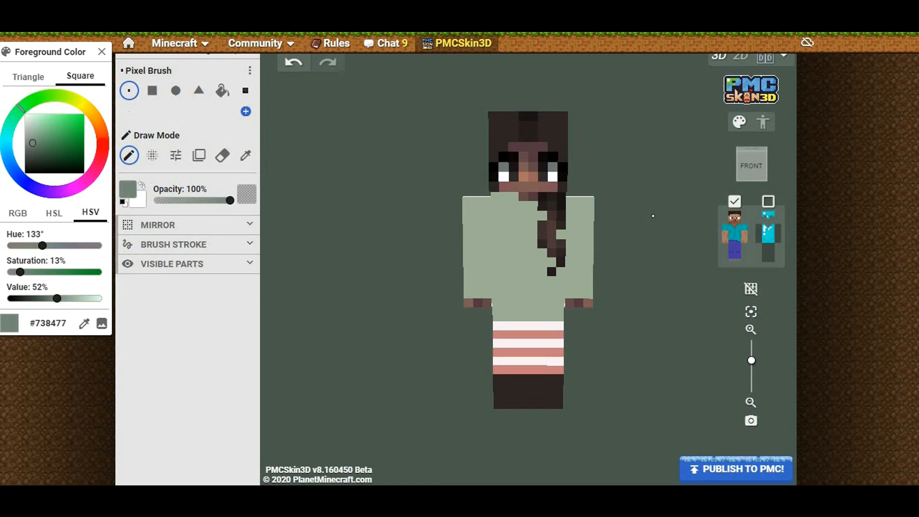
Shift the shadow hue to #73847E, mirror painting across limbs, and shade the sleeves' inner edges and cuffs
click(8, 127)
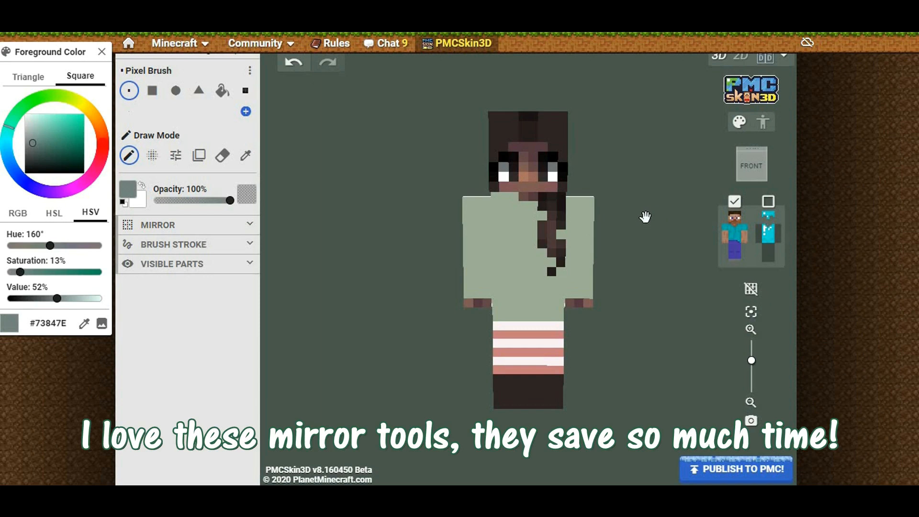
click(198, 228)
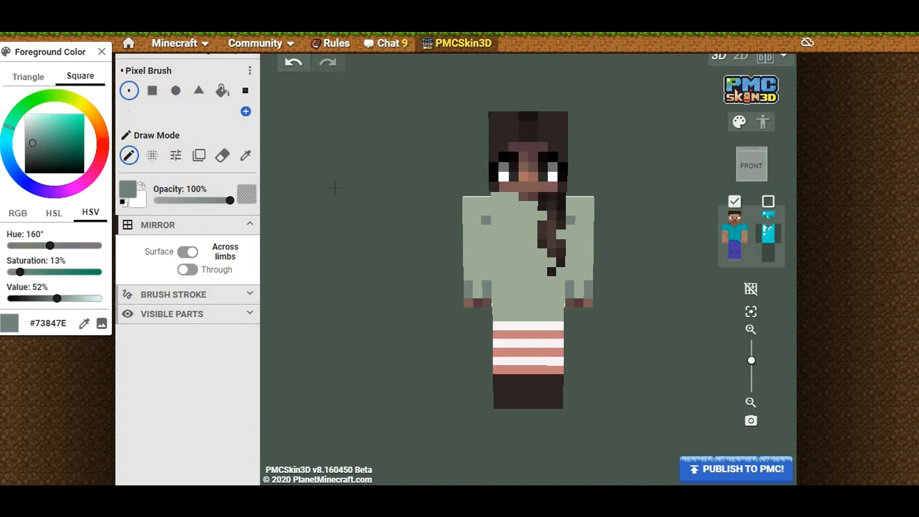
drag(485, 229, 486, 257)
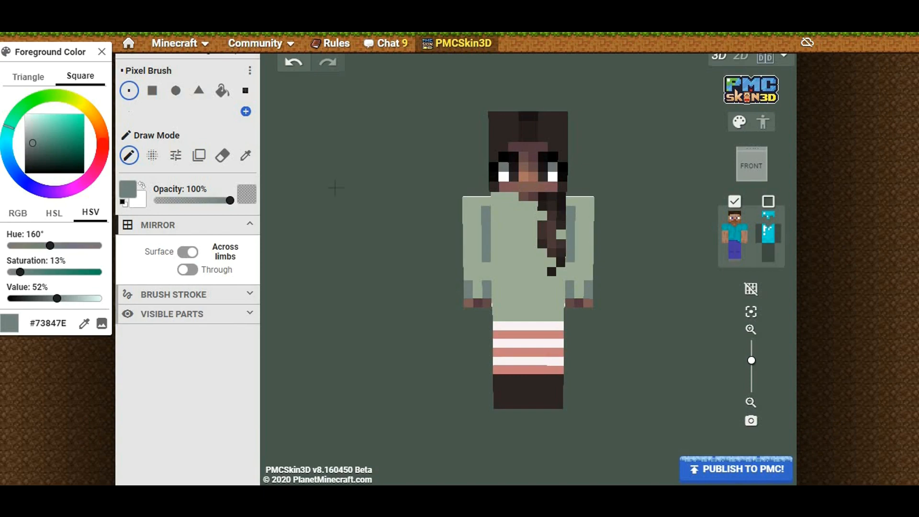
Mix the lighter shadow green #80998C and add transition pixels beside the sleeve shadows and on the cuffs
click(35, 140)
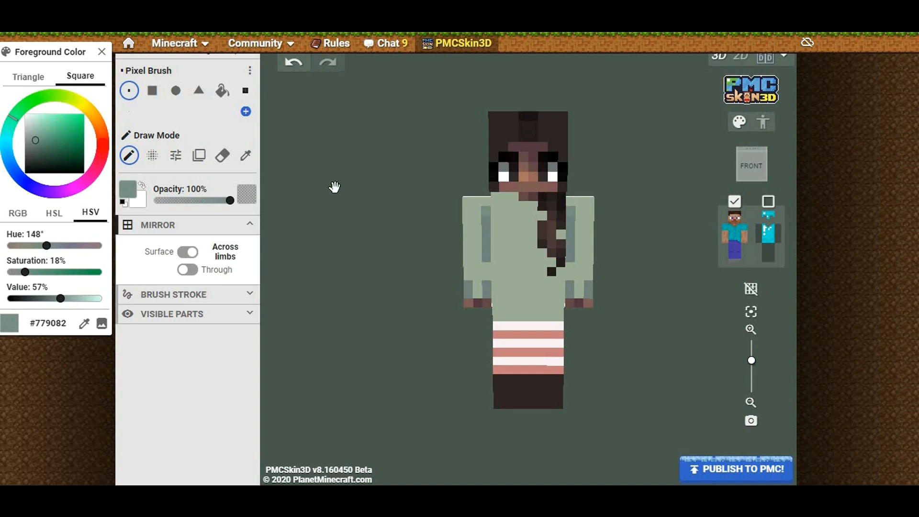
drag(27, 272, 26, 272)
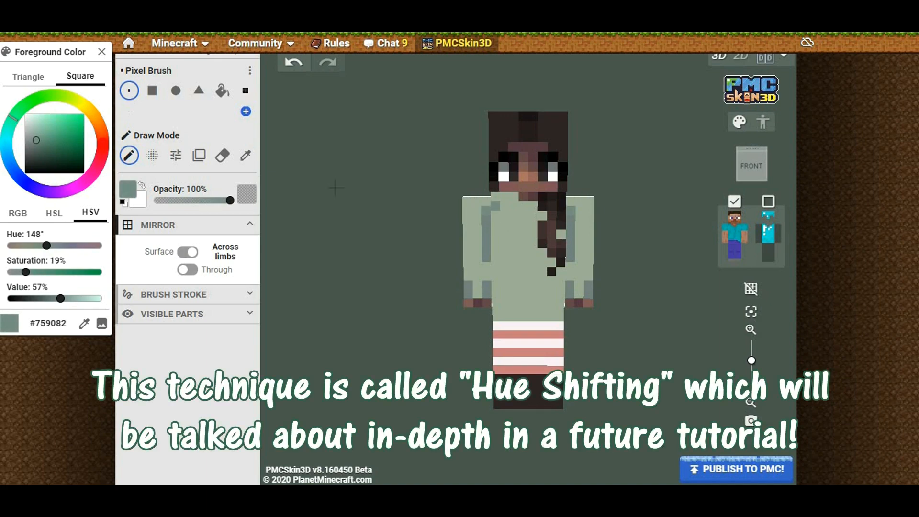
click(37, 137)
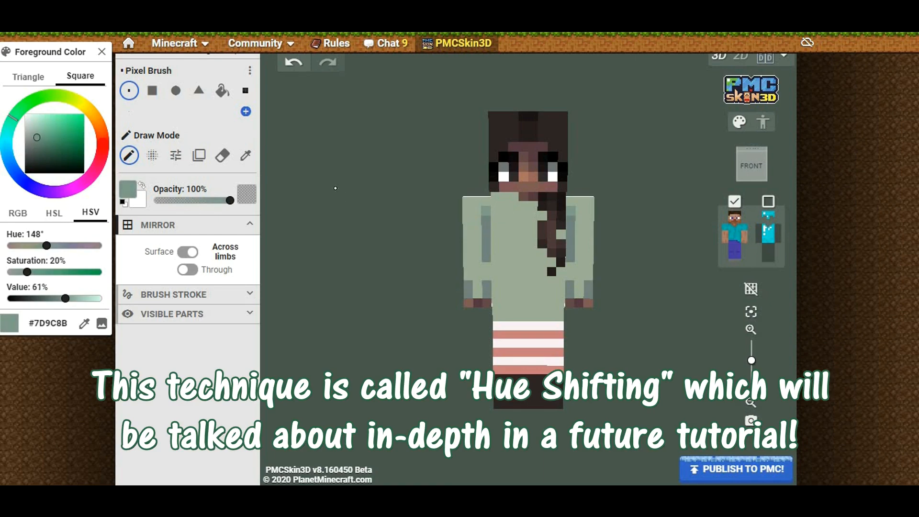
click(35, 139)
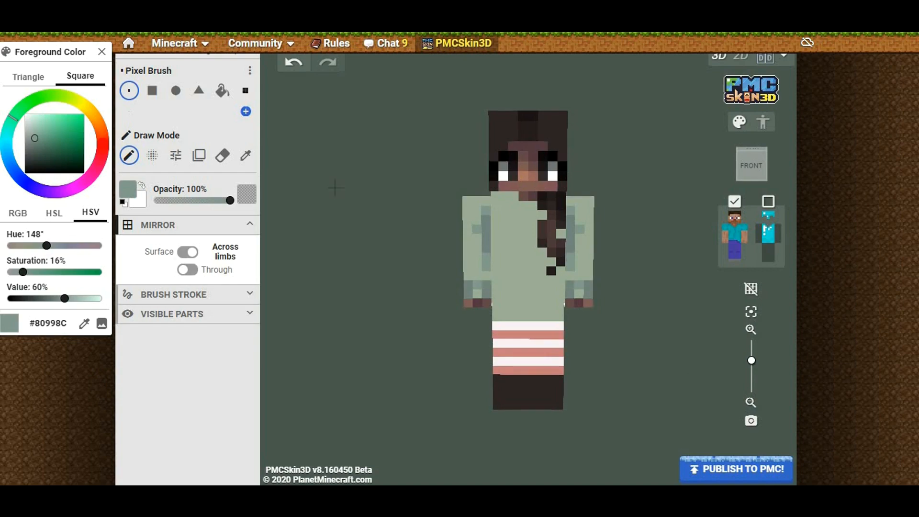
Mix the bright highlight green #A8CC95 from the sweater's base color and paint it on the tops of the sleeves
key(i)
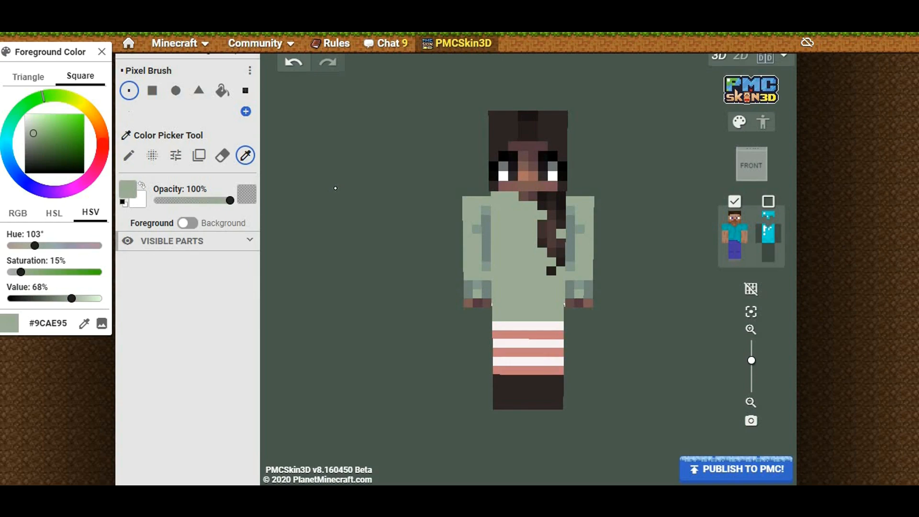
drag(33, 133, 40, 129)
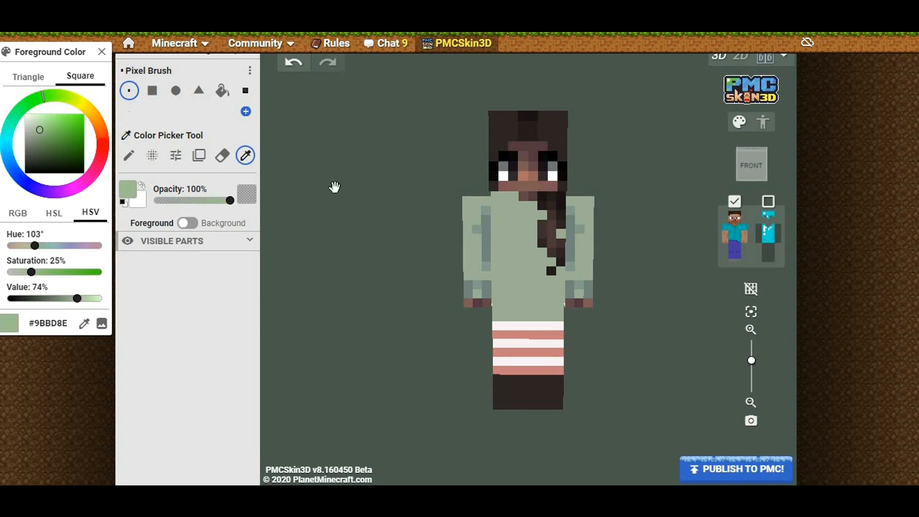
key(b)
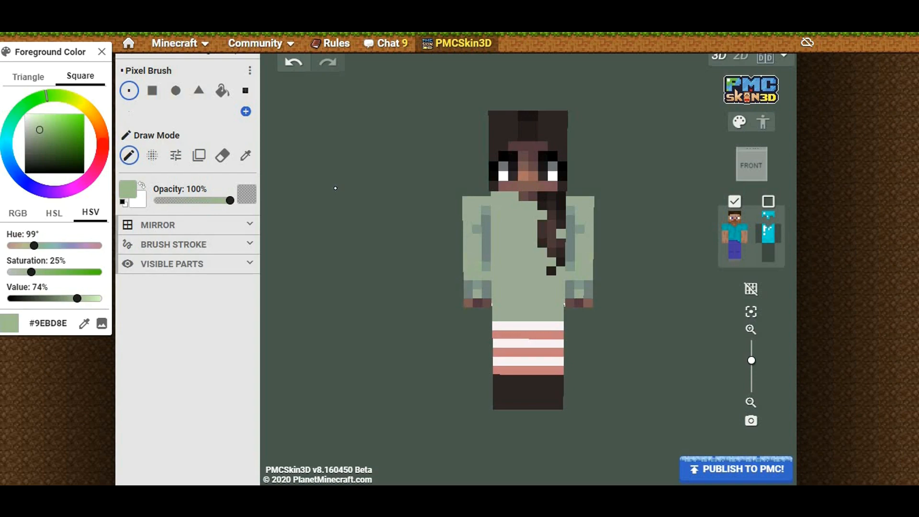
drag(39, 130, 41, 126)
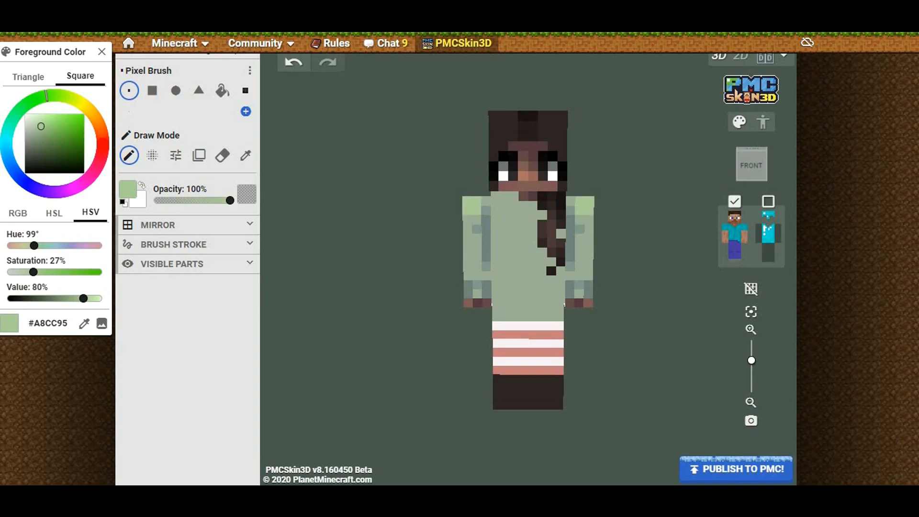
Soften the highlight green, paint it down the outer sleeves, and shift it to the warmer #ACC995
drag(33, 272, 26, 272)
click(38, 129)
mouse_move(472, 201)
mouse_down()
mouse_move(468, 248)
mouse_move(477, 267)
mouse_up()
drag(335, 189, 335, 187)
click(40, 126)
click(40, 127)
click(52, 95)
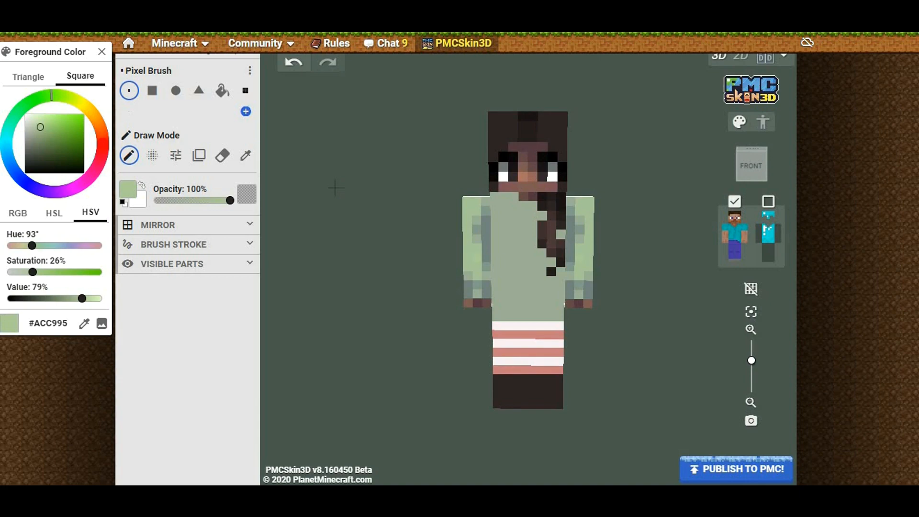
drag(335, 188, 335, 187)
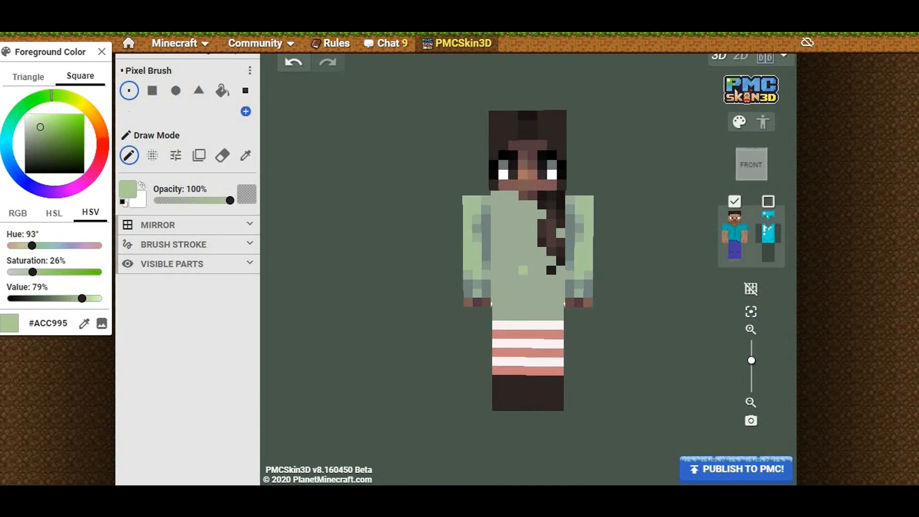
Sample the white #F9F0F4 from the leggings and paint a wide band across the sweater's chest and upper sleeves
alt+click(525, 326)
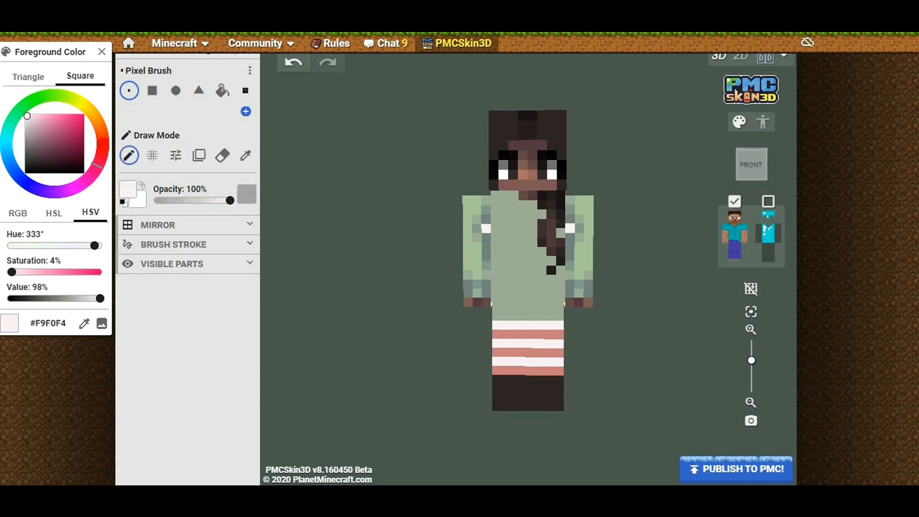
mouse_move(486, 229)
mouse_down()
mouse_move(468, 228)
mouse_move(468, 219)
mouse_move(486, 219)
mouse_move(470, 238)
mouse_move(510, 223)
mouse_move(533, 233)
mouse_move(509, 234)
mouse_move(510, 242)
mouse_up()
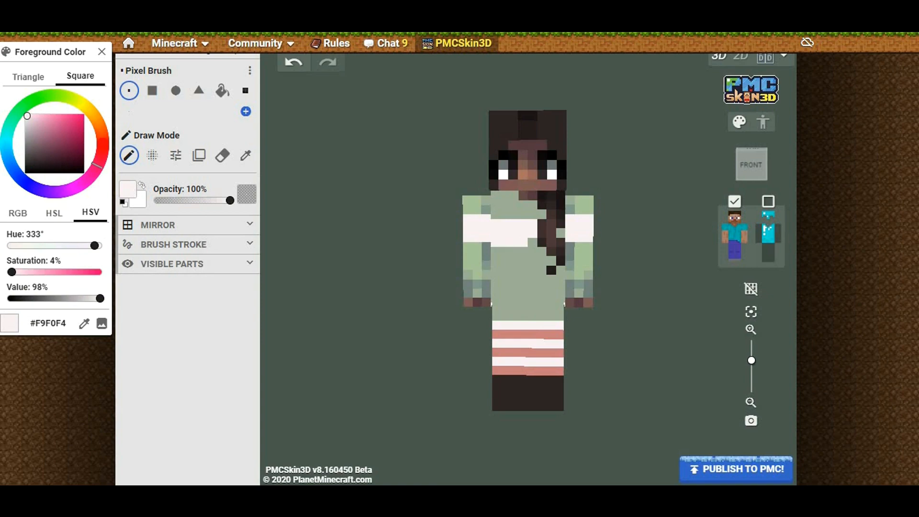
click(560, 234)
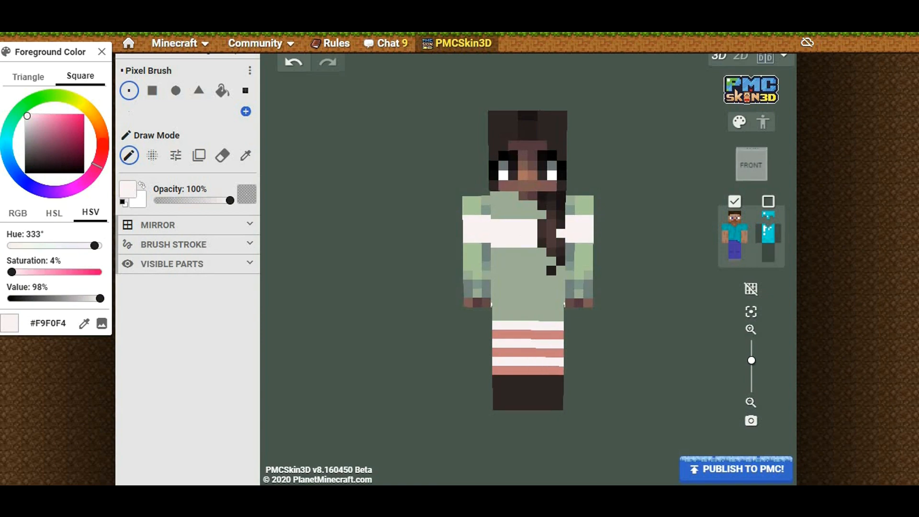
alt+click(528, 334)
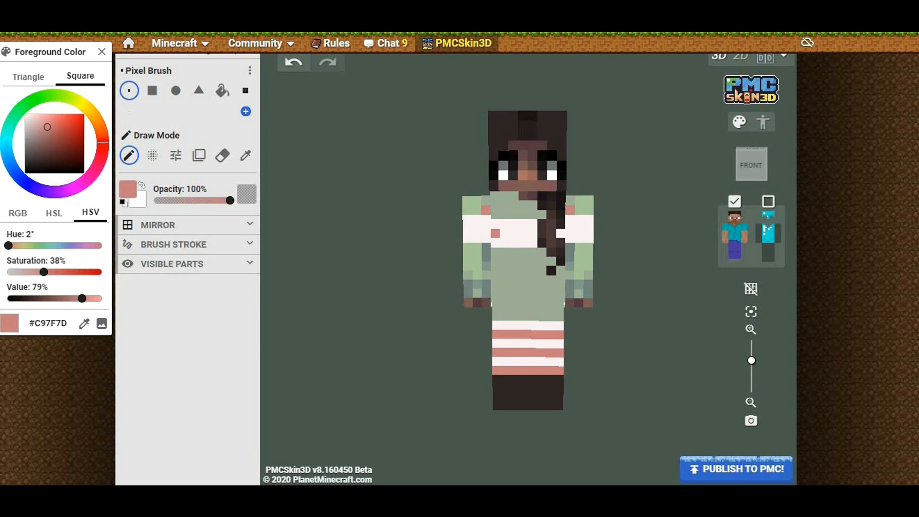
alt+click(476, 227)
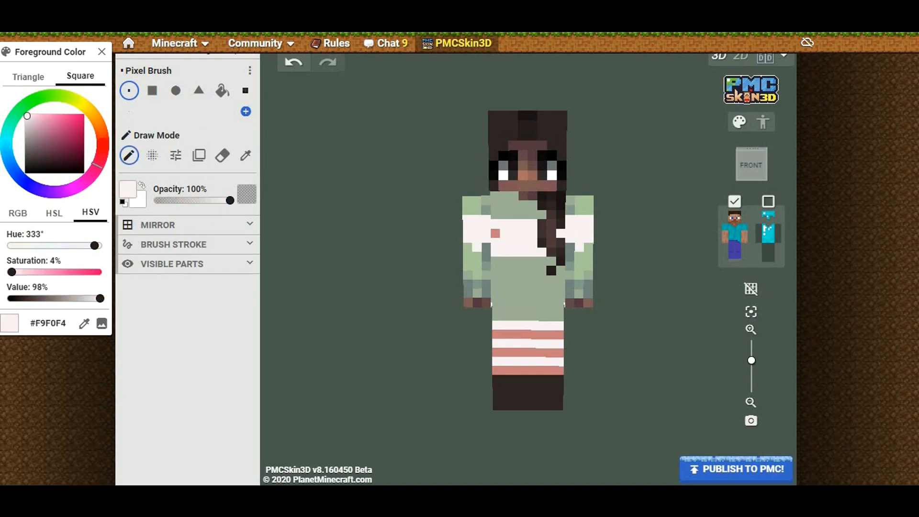
Paint a zigzag pattern of pink #C97F7D pixels along the white band on the chest and both sleeves
alt+click(496, 233)
click(514, 233)
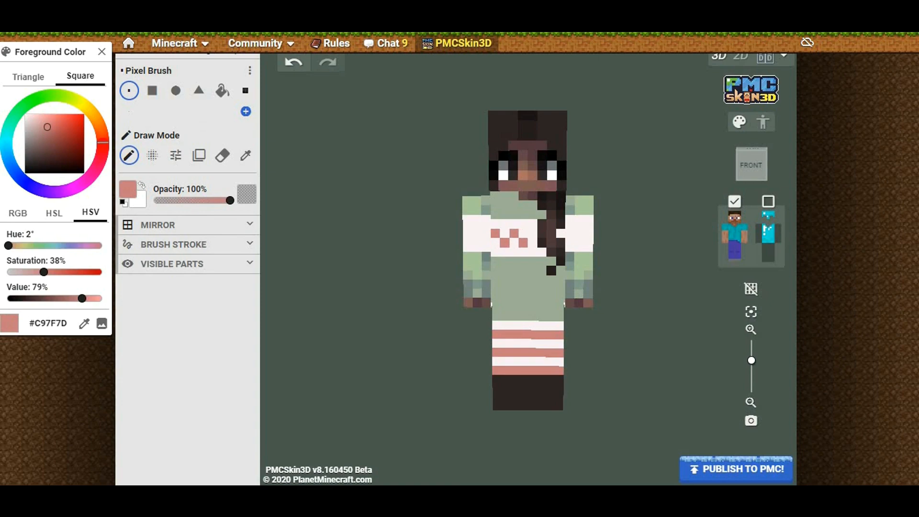
click(570, 228)
click(579, 239)
click(589, 228)
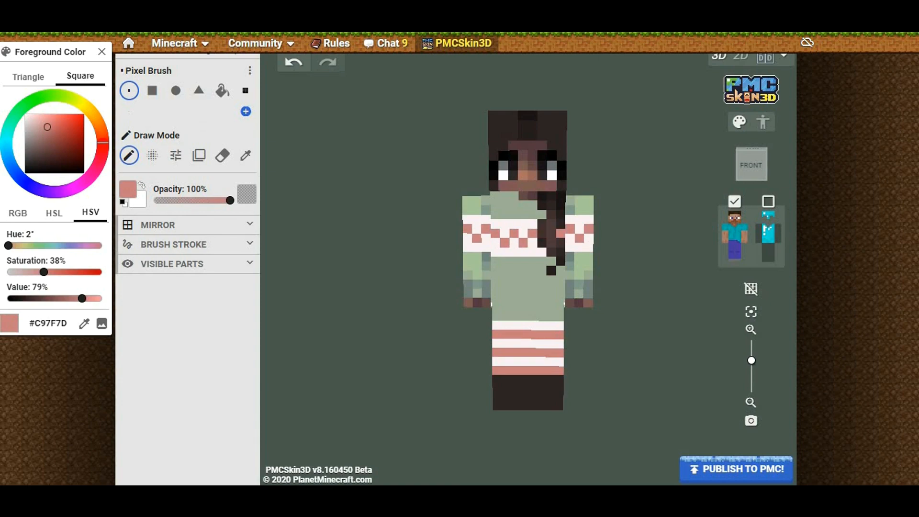
Paint ribbing along the sweater's hem with alternating shadow greens #73847E and #80998C
alt+click(587, 206)
click(579, 276)
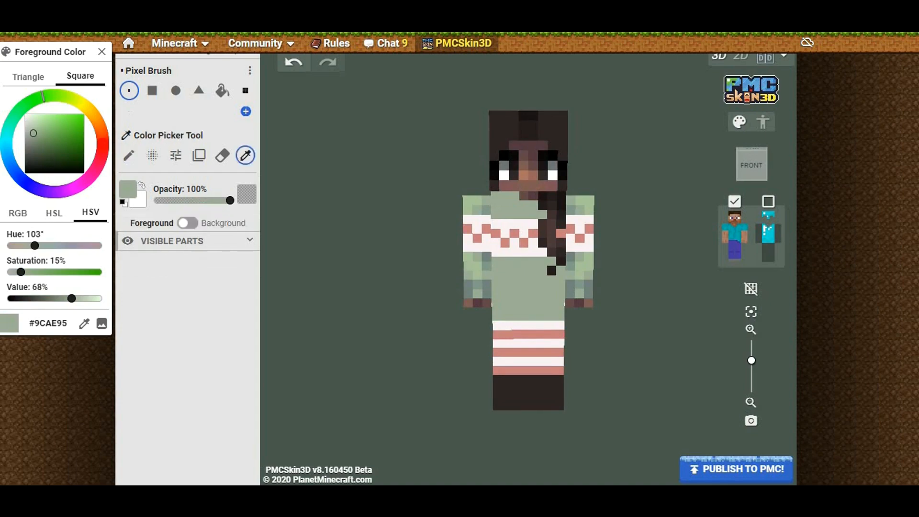
alt+click(569, 287)
click(559, 316)
click(540, 311)
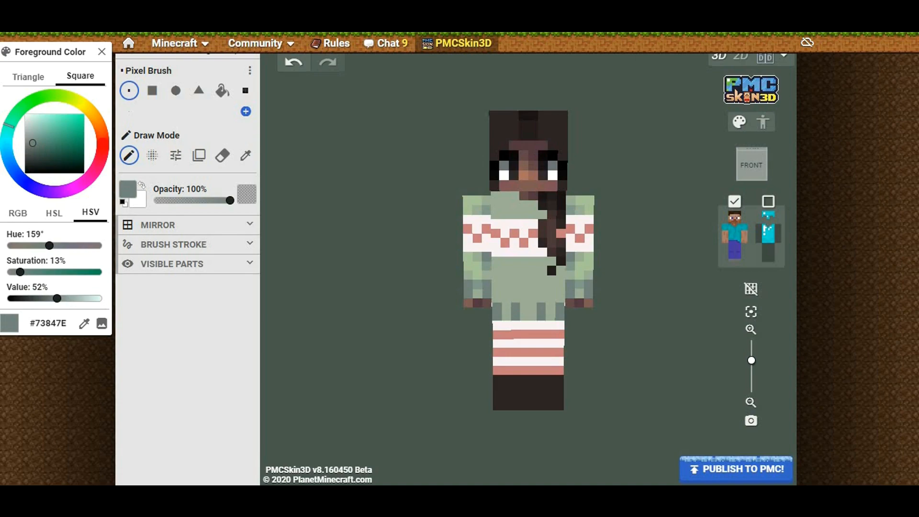
alt+click(550, 292)
click(551, 311)
click(541, 307)
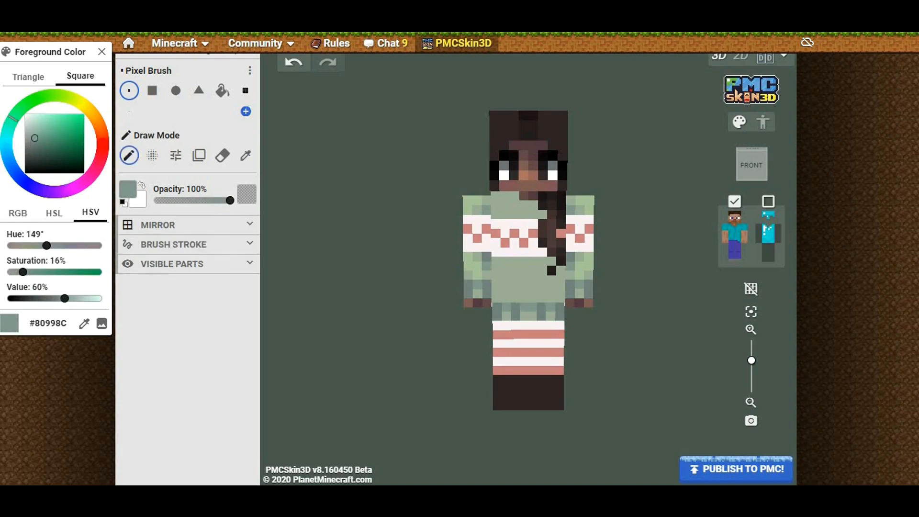
Shade the sweater's collar and the torso's sides below the band with the lighter shadow green #80998C
click(579, 275)
key(alt)
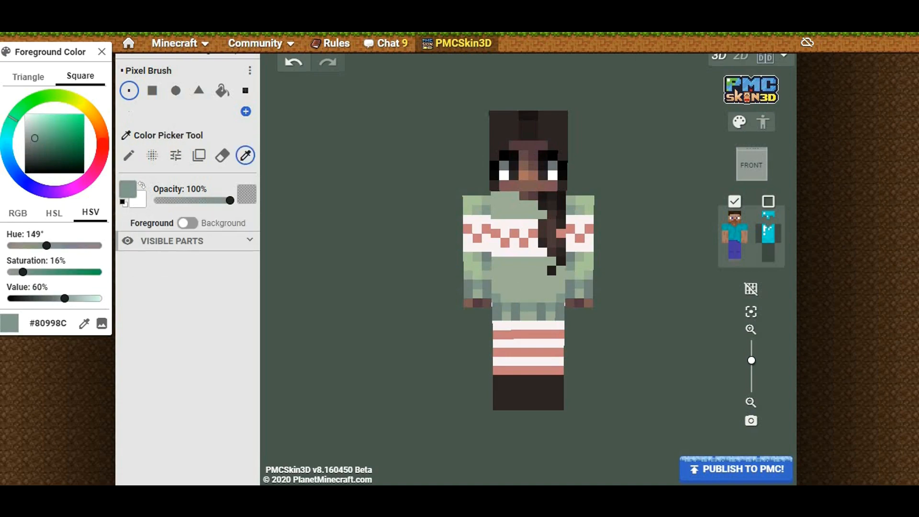
click(561, 271)
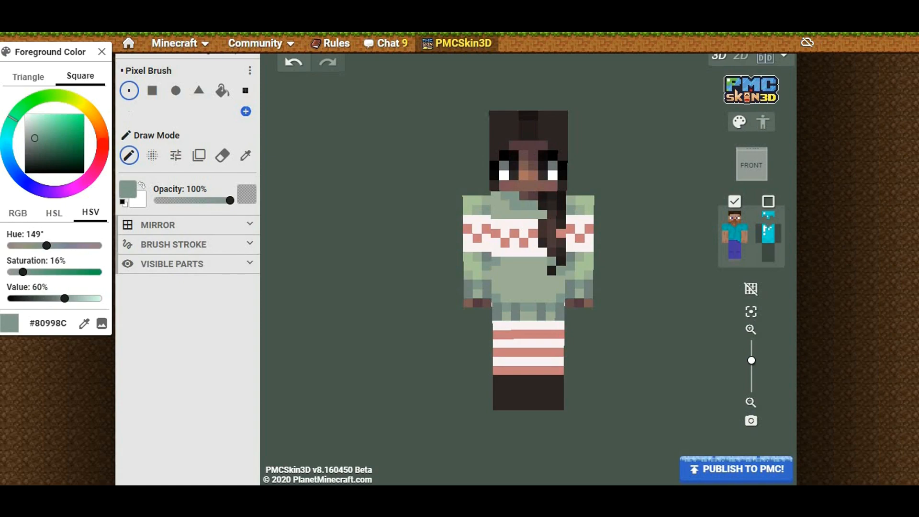
alt+click(514, 195)
Brighten the torso above and below the band with #A6C397 and check the sweater with the outer layer shown
alt+click(486, 211)
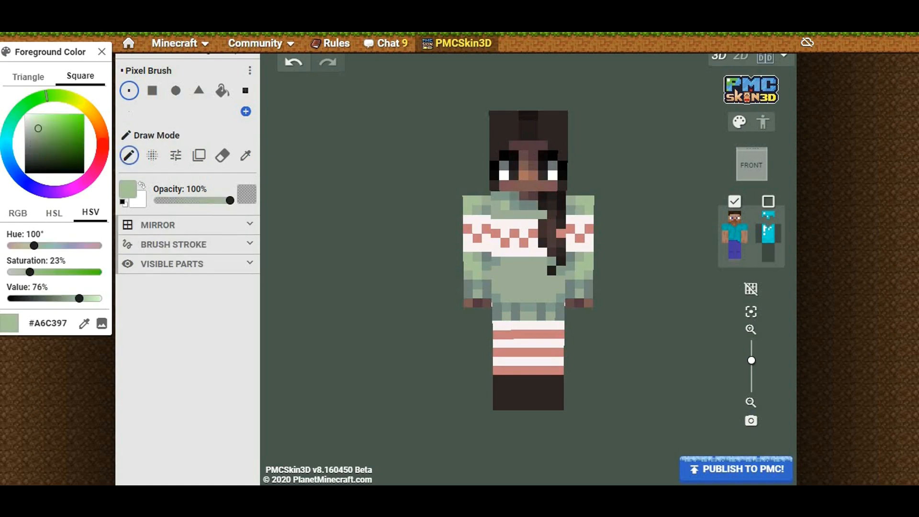
alt+click(514, 206)
click(515, 214)
alt+click(505, 214)
click(524, 214)
alt+click(529, 205)
alt+click(496, 283)
mouse_move(515, 262)
mouse_down()
mouse_move(533, 280)
mouse_move(524, 288)
mouse_up()
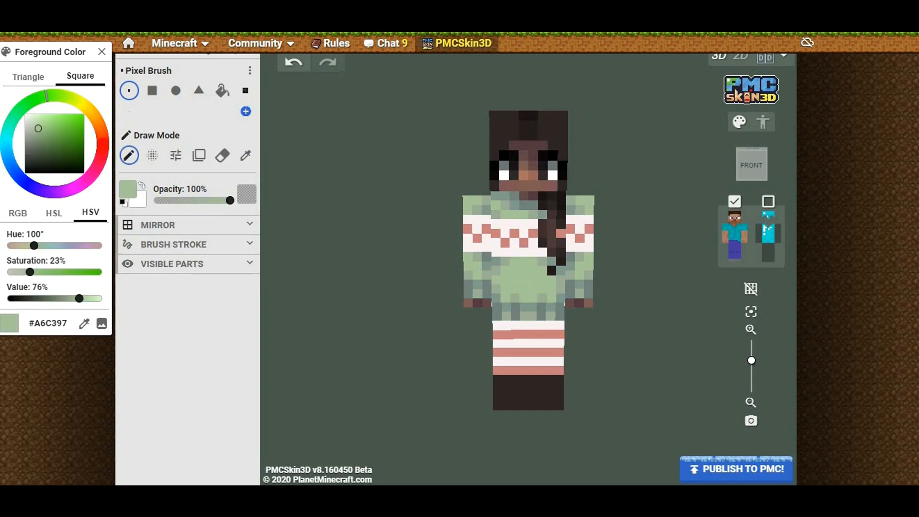
click(768, 202)
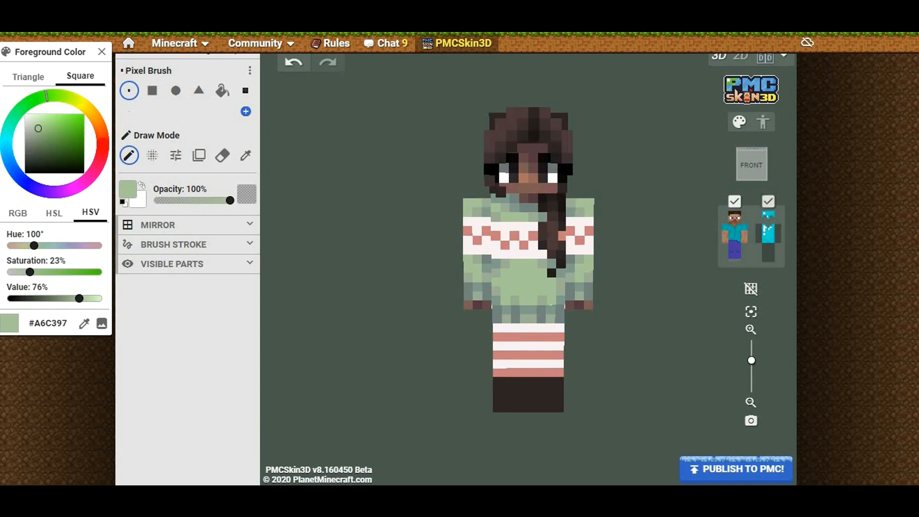
click(768, 202)
Mix the pale shadow #D8D0D8 from the band's white and shade the band's torso and inner sleeve edges
click(514, 251)
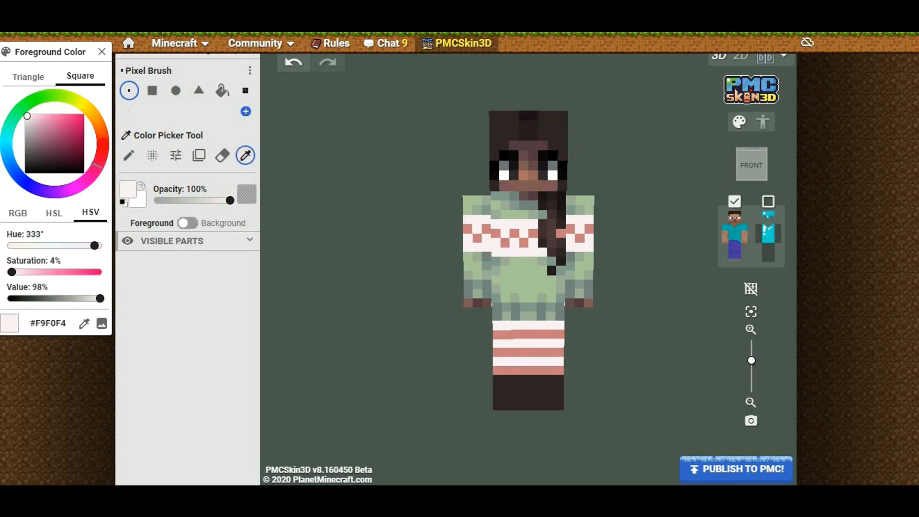
drag(27, 116, 27, 123)
click(80, 186)
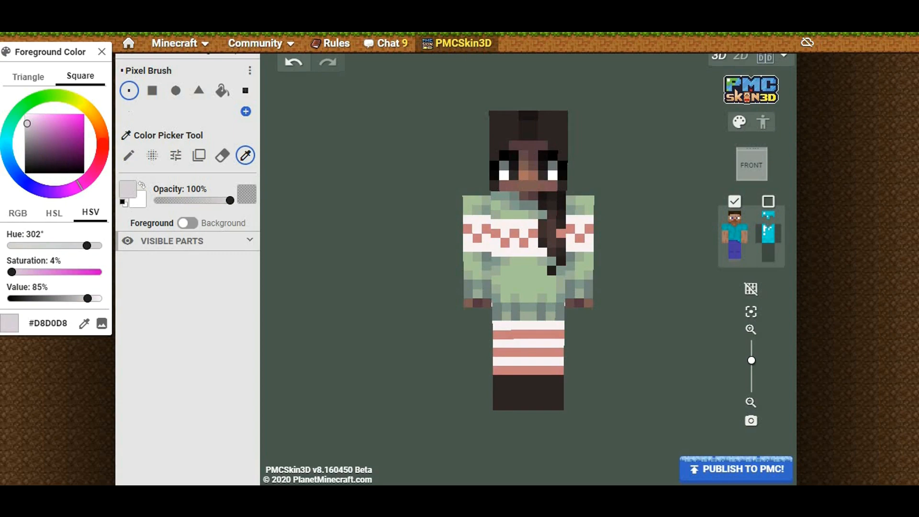
click(129, 156)
click(496, 243)
click(496, 224)
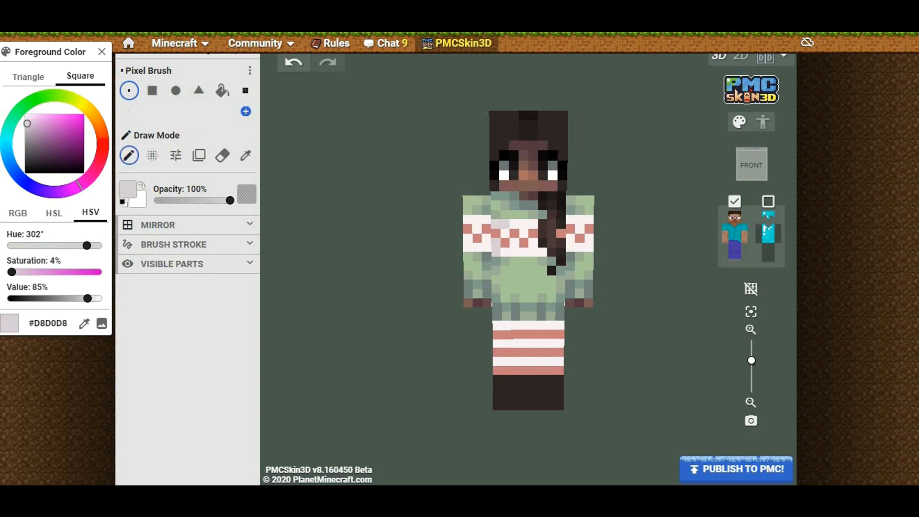
click(496, 233)
click(486, 220)
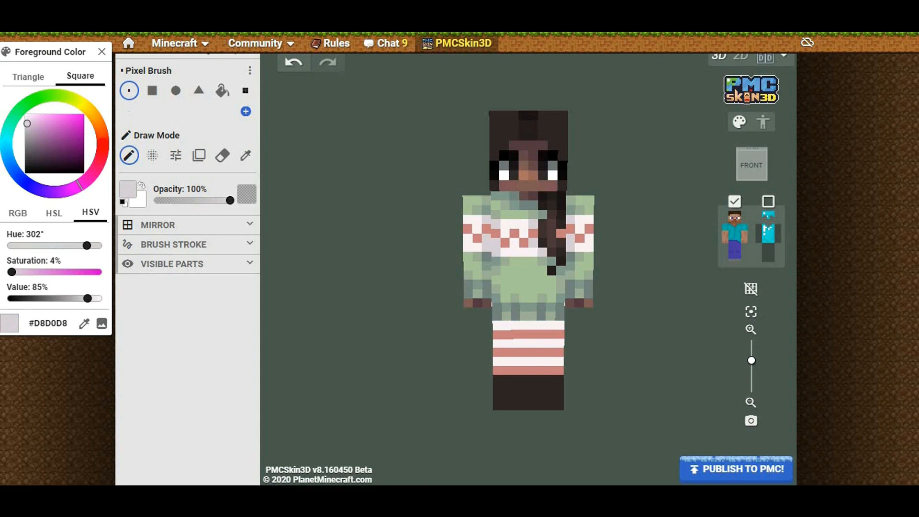
Mix the lighter transition shade #EADCE6 and pure white #FFF to blend the band's shadows and highlight its white areas
click(28, 119)
click(89, 176)
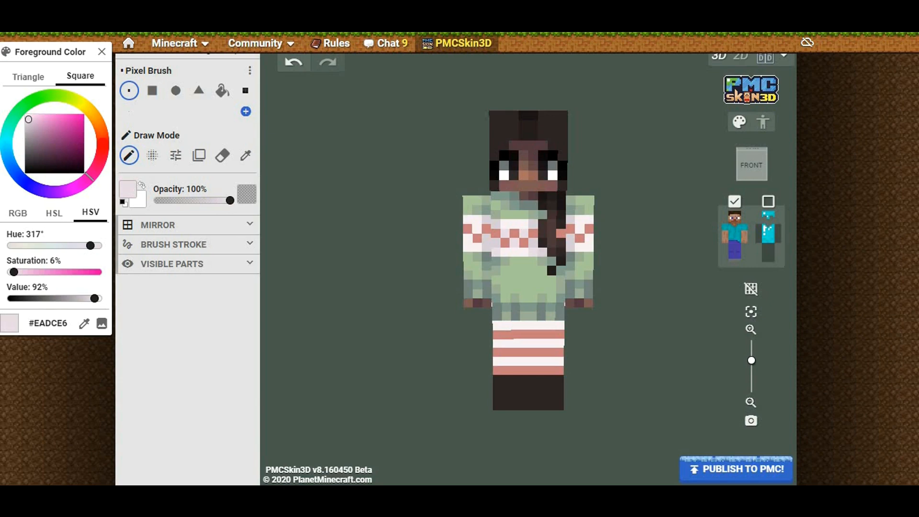
click(28, 118)
click(25, 114)
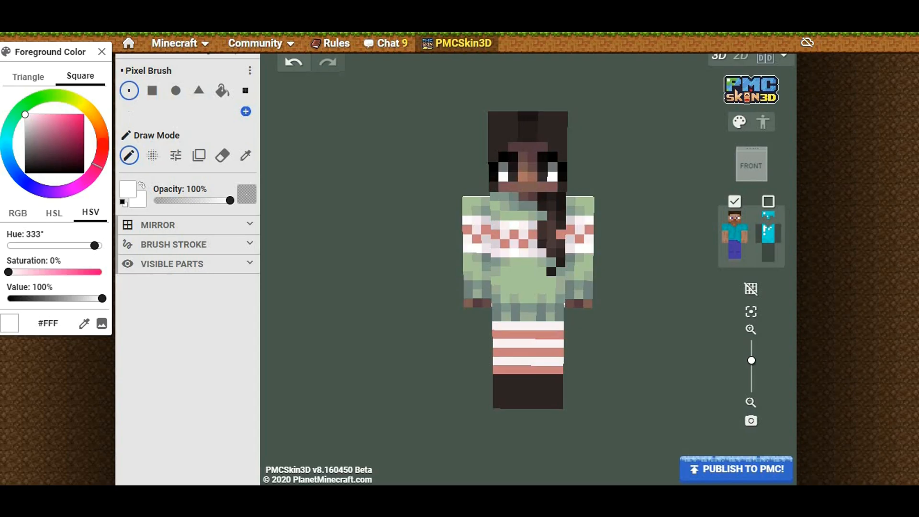
Shade the leggings' white stripes with pale gray along the inner legs, #F0E2EC transitions and #FFF outer highlights
key(i)
click(529, 335)
drag(528, 331, 529, 364)
key(i)
click(529, 335)
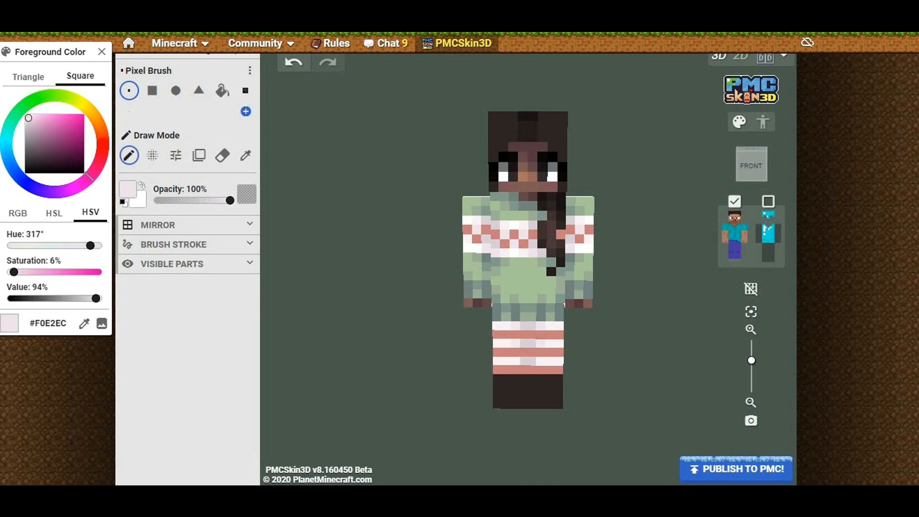
key(i)
click(528, 327)
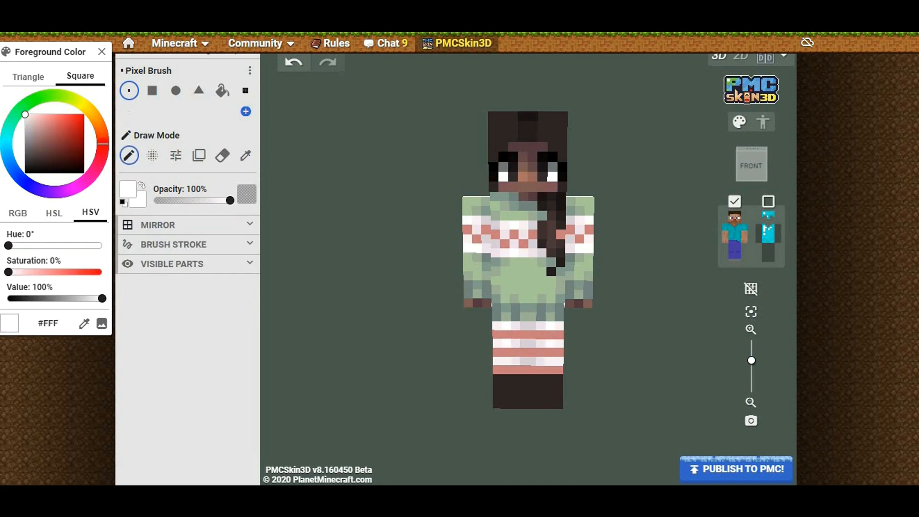
Mix the dark rose #9C5471 from the leggings' pink and shade the pink stripes along the inner legs
key(i)
click(529, 353)
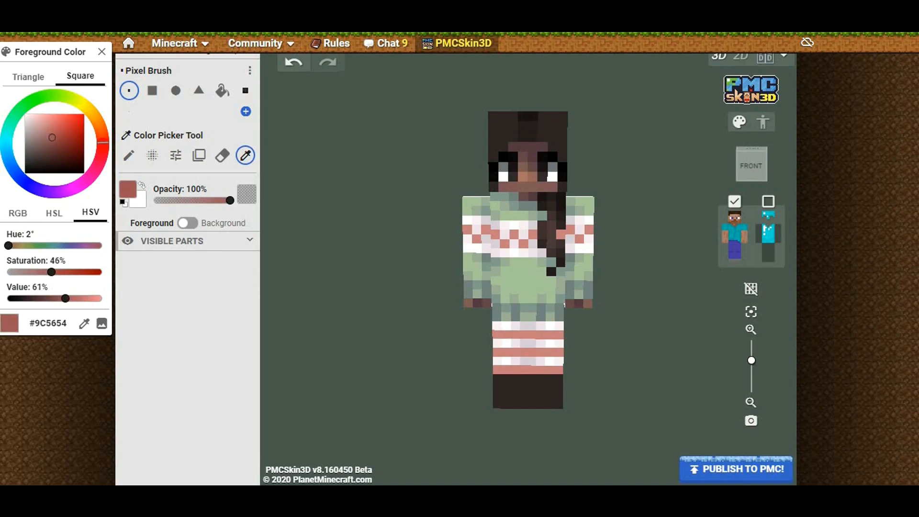
click(529, 333)
click(529, 352)
click(529, 361)
key(ctrl+z)
click(529, 369)
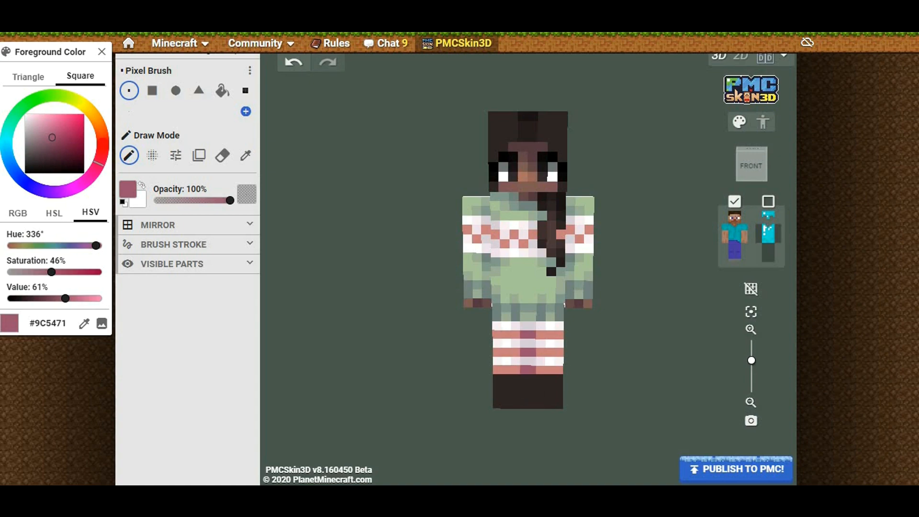
Mix the mid rose #BD6273 and blend the leggings' pink stripes between the dark inner pixels and the base pink
drag(52, 136, 53, 132)
click(101, 153)
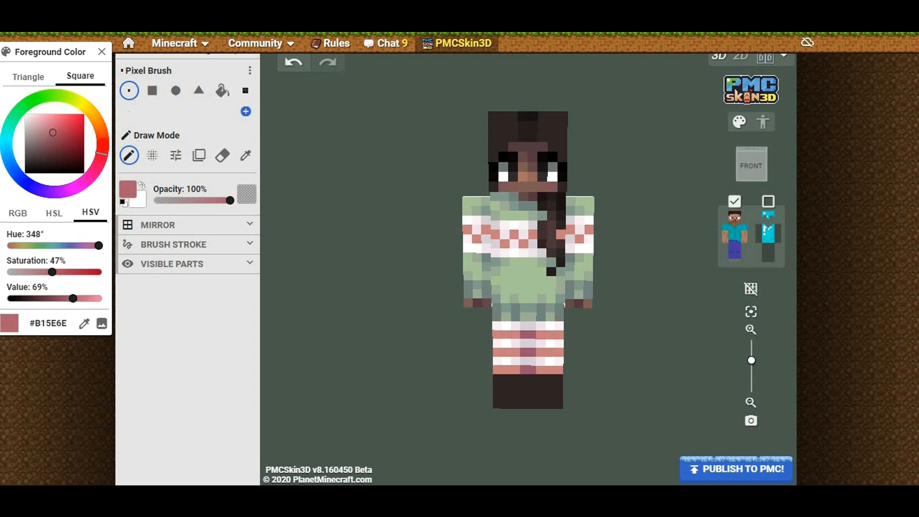
drag(53, 133, 54, 129)
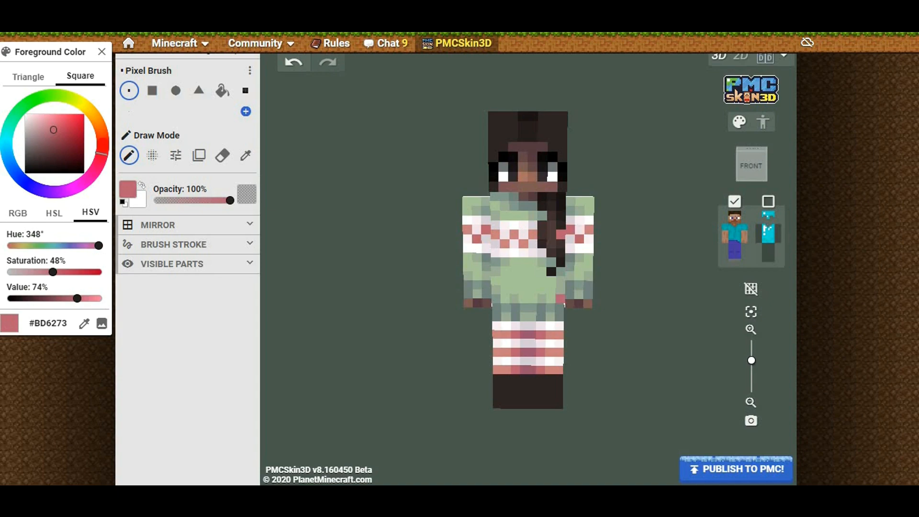
Shade the sweater band's pink checks with #9C5471 and #BD6273 sampled from the leggings
alt+click(528, 352)
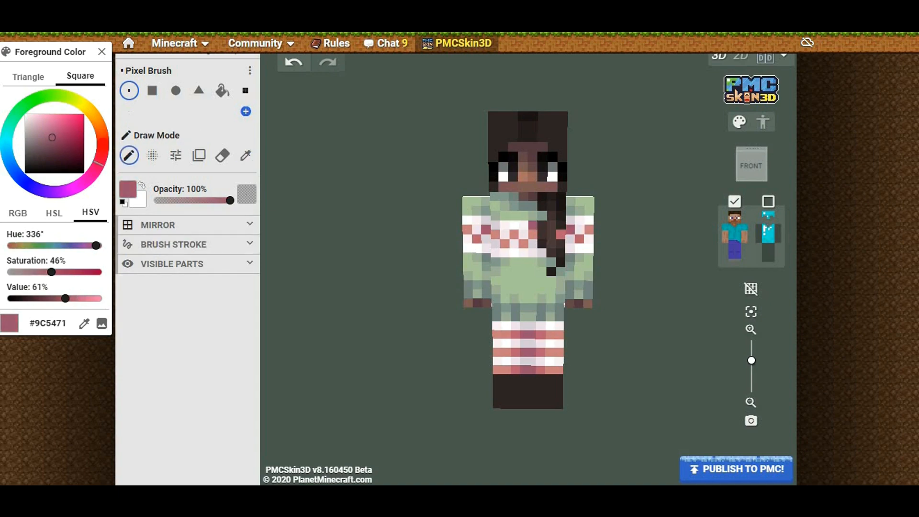
alt+click(515, 352)
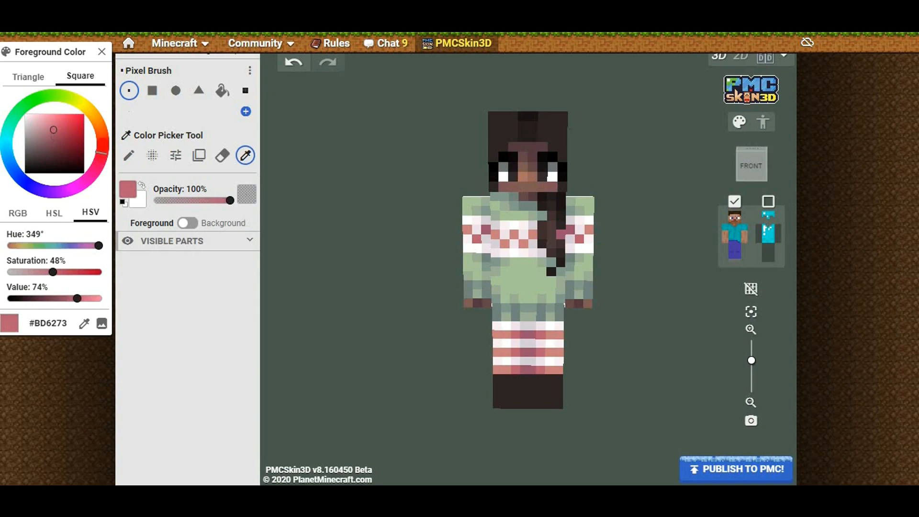
alt+click(505, 352)
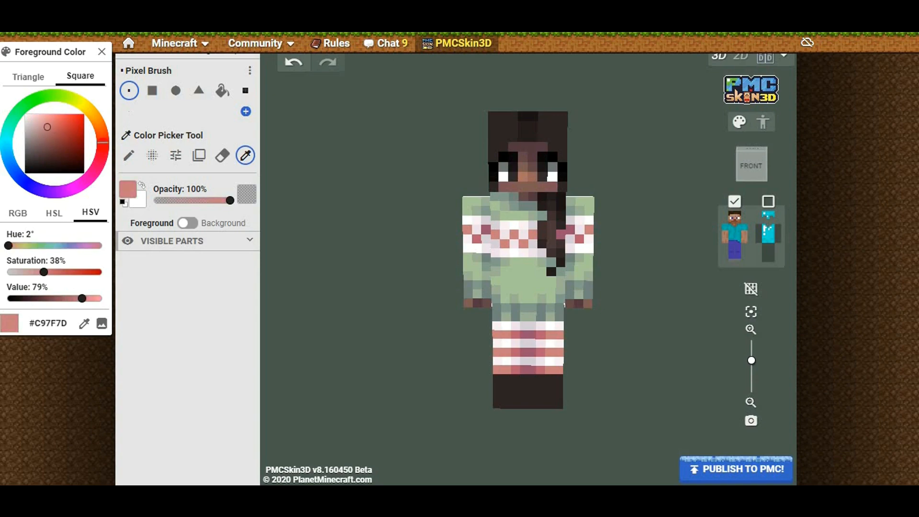
alt+click(516, 352)
click(495, 234)
click(505, 244)
Mix a brighter coral starting from #CC6360 and recolor the pink stripes toward the outer legs
alt+click(506, 352)
alt+click(497, 353)
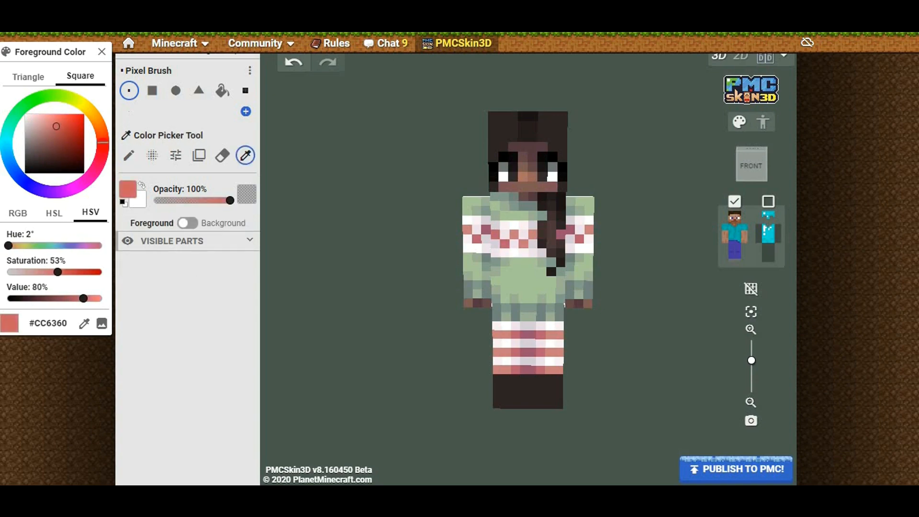
click(102, 136)
click(506, 335)
click(55, 124)
click(506, 335)
key(ctrl+z)
click(103, 140)
click(506, 335)
click(506, 352)
click(506, 370)
Shade the inner edges of both boots with near-black and dark brown tones sampled from the hair
alt+click(528, 126)
drag(524, 378, 524, 405)
mouse_move(642, 268)
mouse_down()
mouse_move(598, 287)
mouse_move(618, 268)
mouse_move(642, 267)
mouse_up()
alt+click(543, 144)
mouse_move(524, 391)
mouse_down()
mouse_move(532, 400)
mouse_move(496, 381)
mouse_move(515, 408)
mouse_up()
alt+click(503, 394)
alt+click(513, 145)
click(496, 409)
click(559, 408)
Paint hair browns along the boots' soles and outer sides, adding #4E3A39 highlight pixels
mouse_move(642, 268)
mouse_down()
mouse_move(594, 287)
mouse_move(651, 271)
mouse_up()
alt+click(545, 144)
drag(518, 409, 501, 410)
drag(554, 408, 563, 408)
mouse_move(501, 409)
mouse_down()
mouse_move(510, 381)
mouse_move(501, 400)
mouse_up()
drag(564, 399, 563, 390)
click(509, 391)
click(554, 390)
drag(651, 270, 641, 268)
alt+click(514, 144)
click(551, 380)
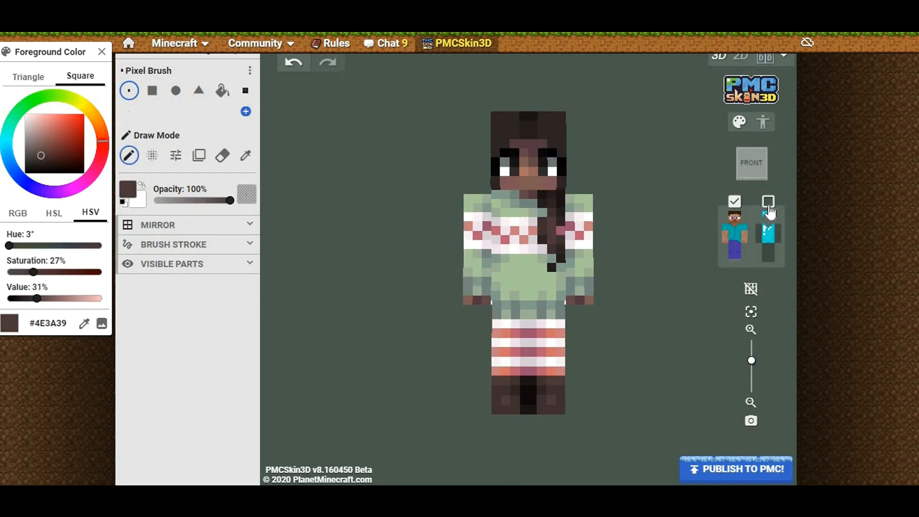
Show the outer layer and enable its torso, arm and leg parts
click(768, 203)
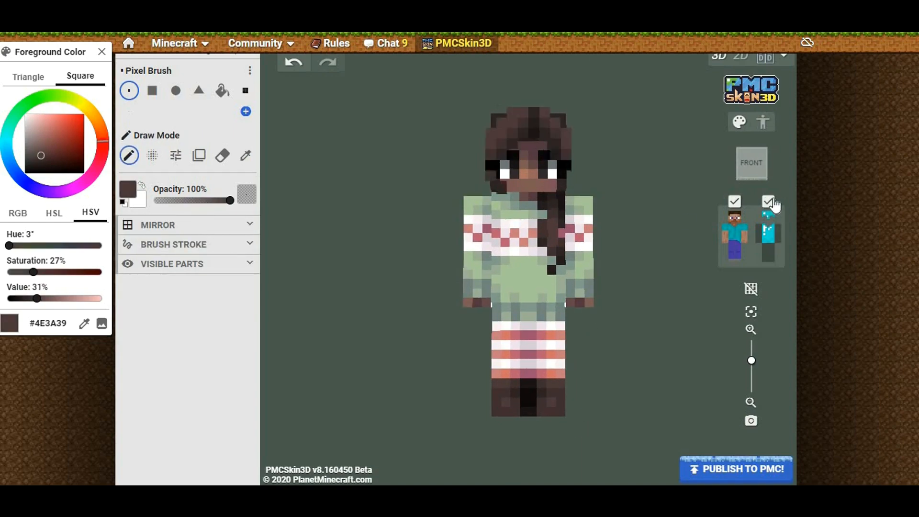
click(769, 234)
click(777, 239)
click(770, 251)
click(764, 252)
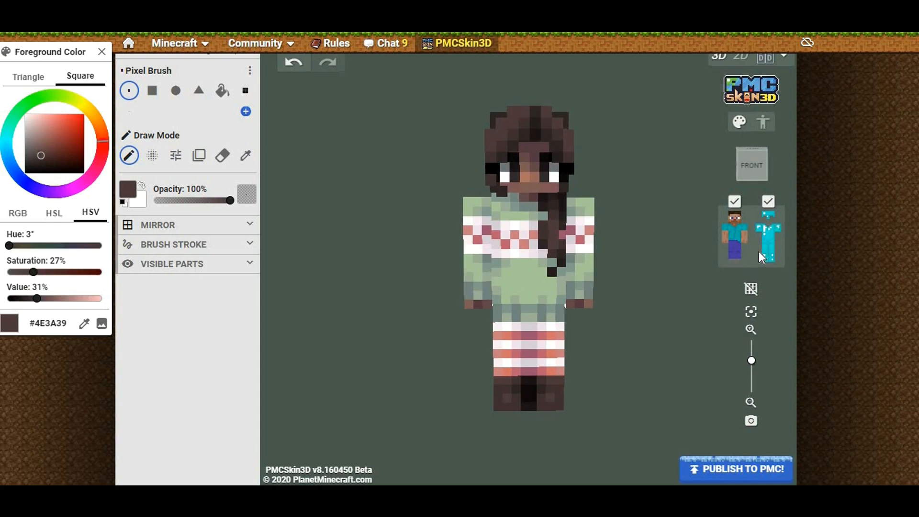
Try a white cuff above the boots on the outer layer using #FFF and #F0E2EC
alt+click(502, 362)
drag(517, 373, 496, 372)
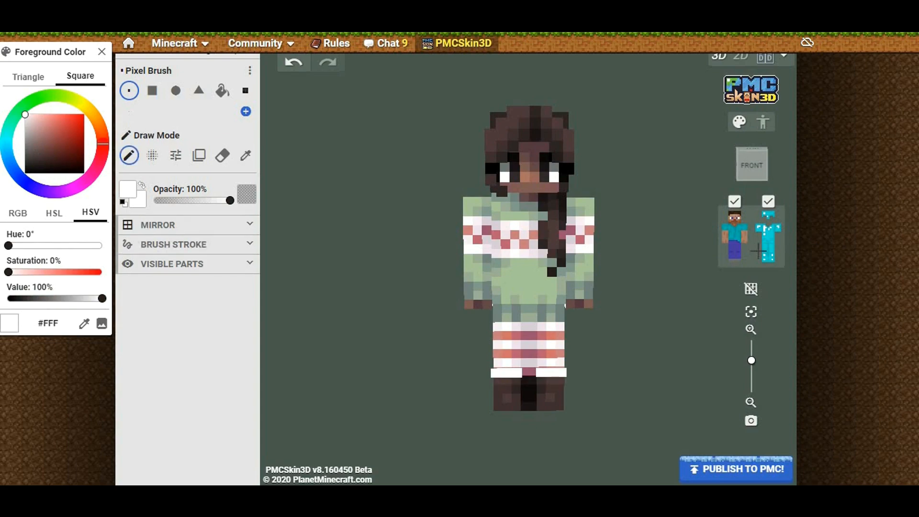
alt+click(516, 363)
click(525, 372)
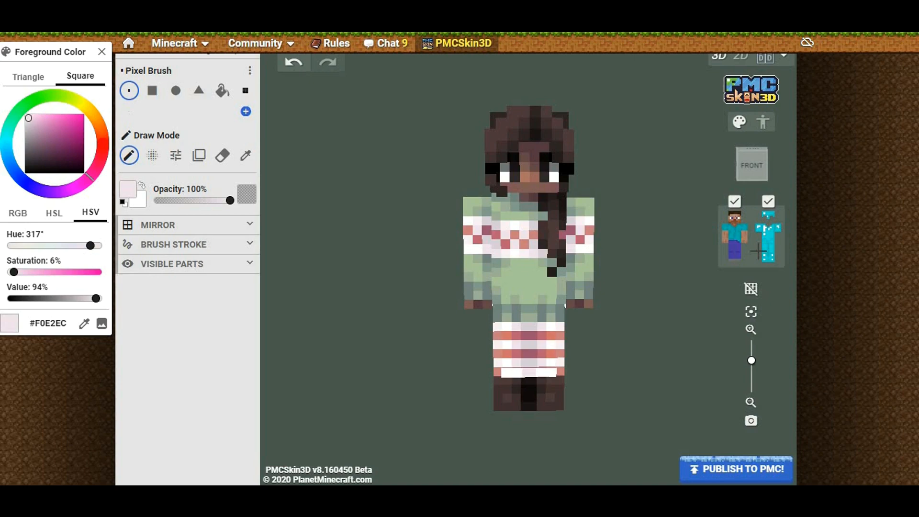
click(752, 164)
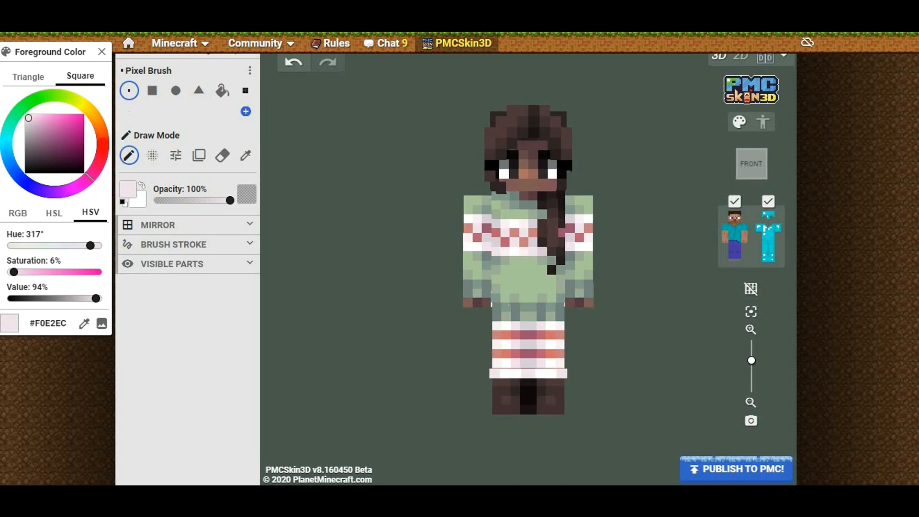
key(ctrl+z)
key(ctrl+z)
key(ctrl+z)
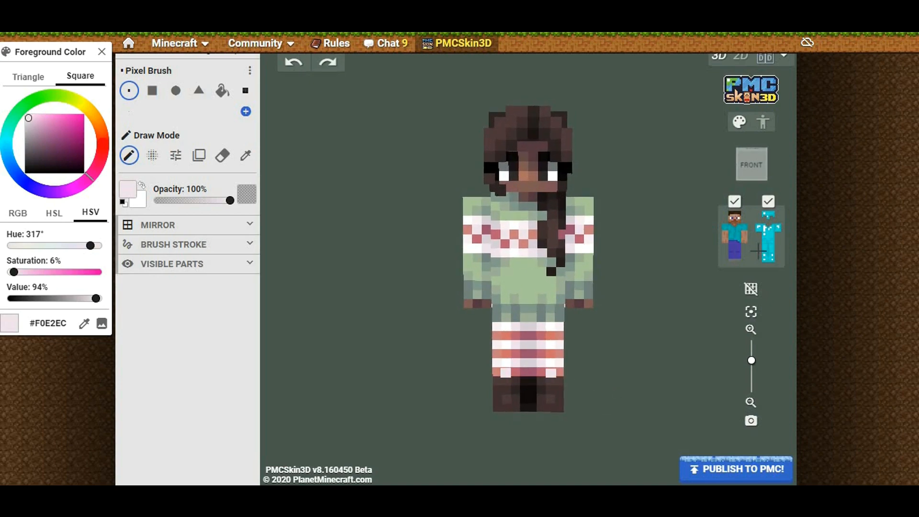
Extend the boot tops upward on the outer layer with #4E3A39 and #3F3030
alt+click(507, 382)
click(516, 373)
alt+click(506, 381)
click(505, 372)
drag(632, 306, 584, 307)
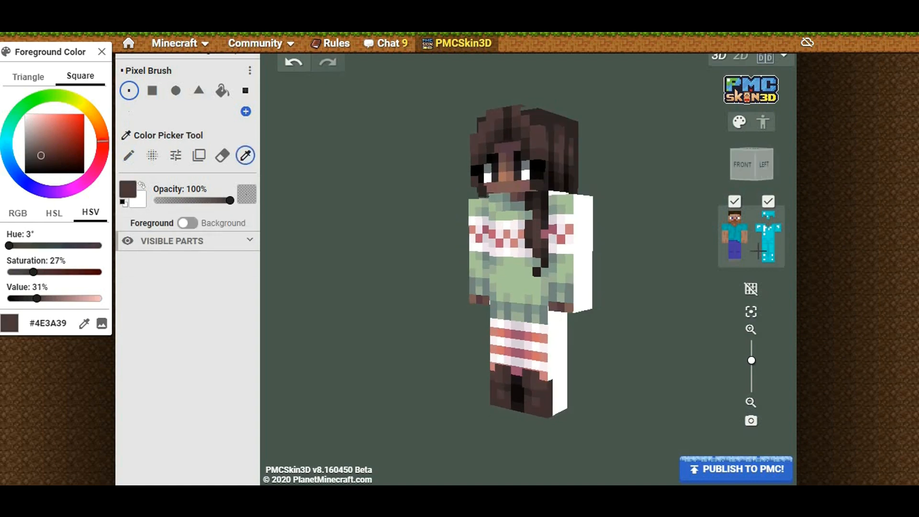
drag(709, 264, 758, 251)
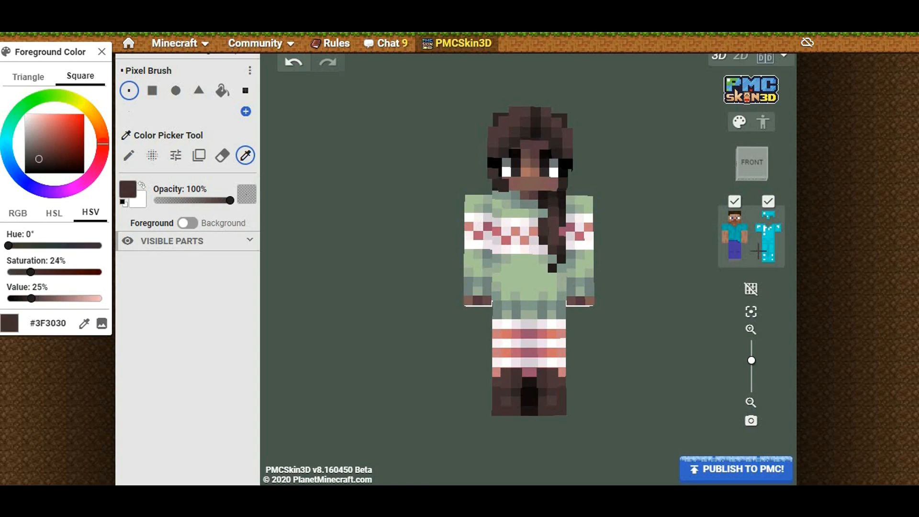
alt+click(759, 251)
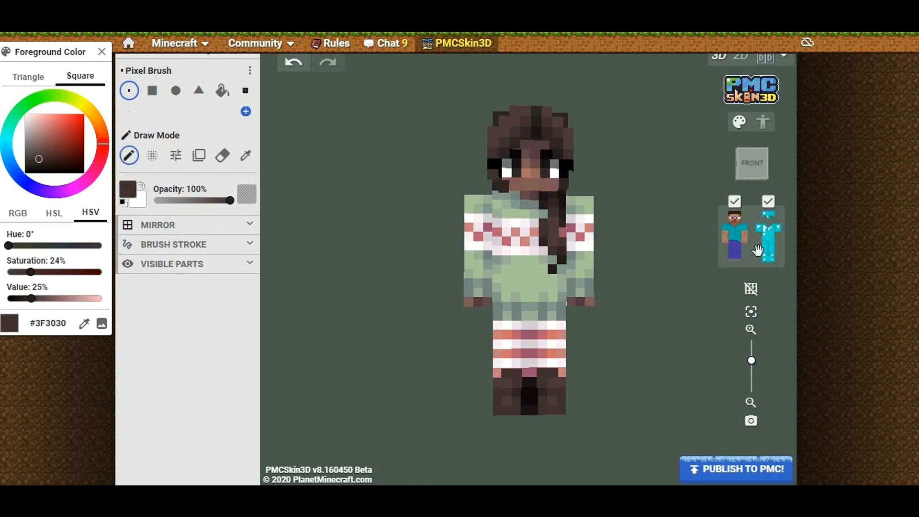
key(alt)
Puff out the lower sleeves on the outer layer with the sweater greens #A6C397 and #9CAE95
alt+click(526, 278)
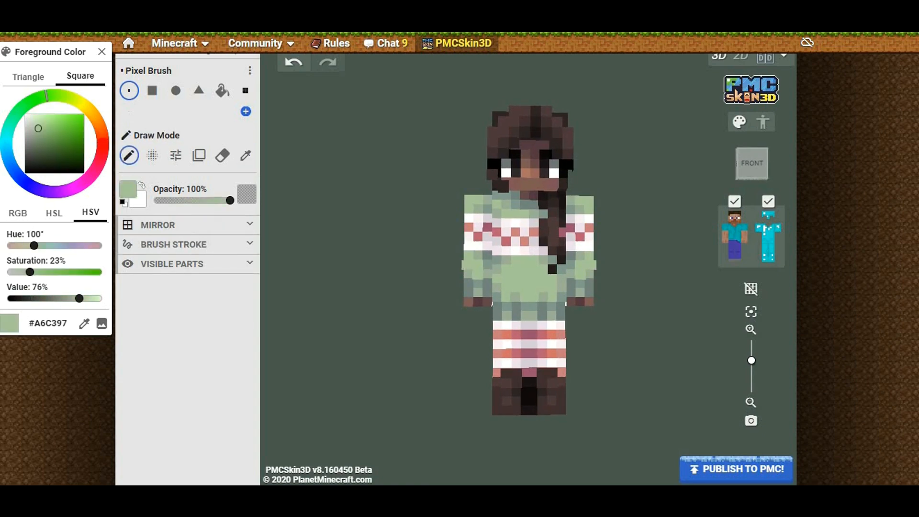
alt+click(529, 315)
drag(632, 306, 629, 310)
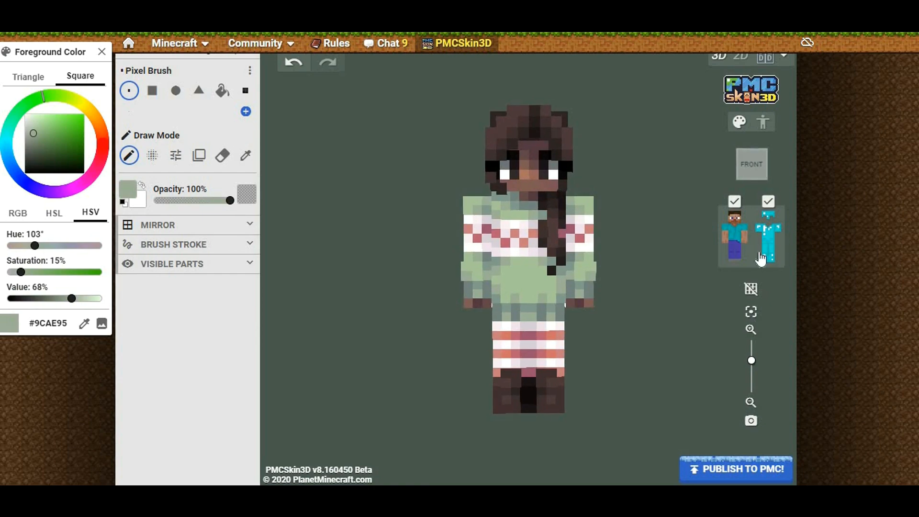
Mix the light greens #AED294 and #BED2A8 and dot highlights over the sweater's torso and sleeves, leaving the outer layer hidden
click(761, 259)
alt+click(758, 251)
drag(38, 129, 50, 95)
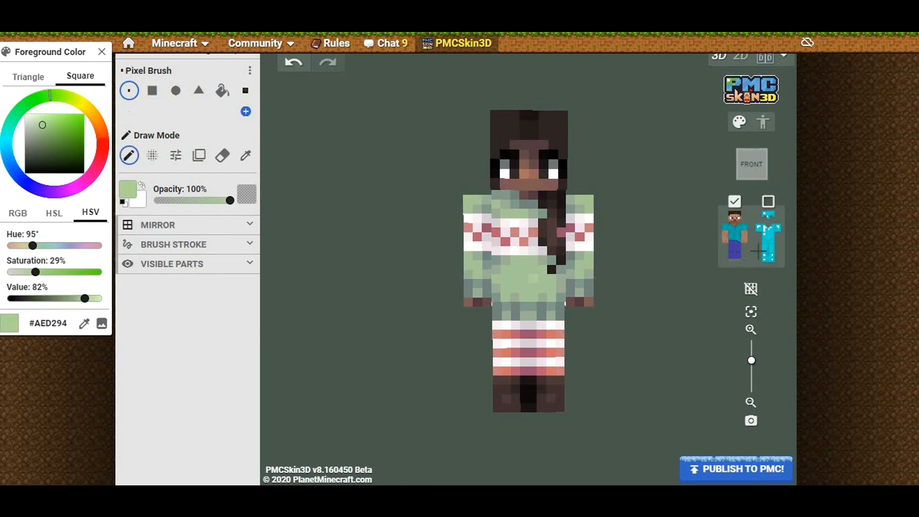
drag(42, 125, 37, 125)
drag(51, 95, 56, 94)
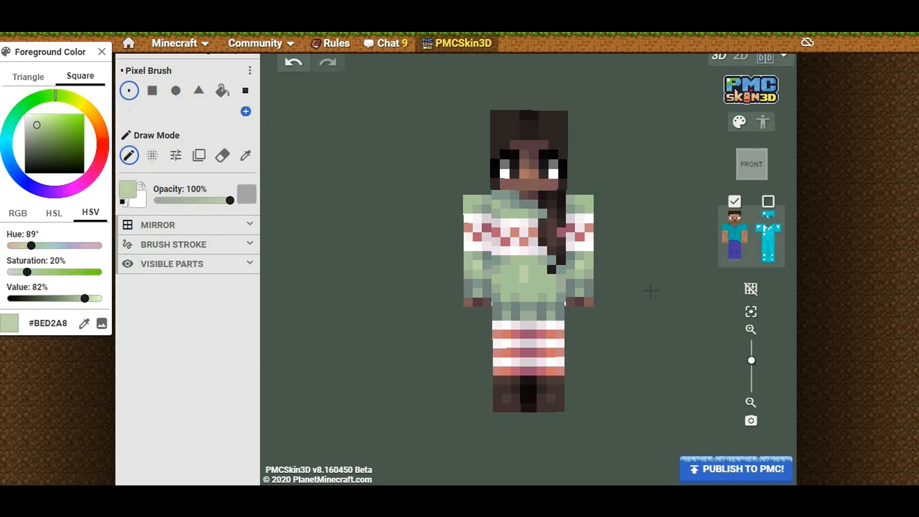
click(768, 201)
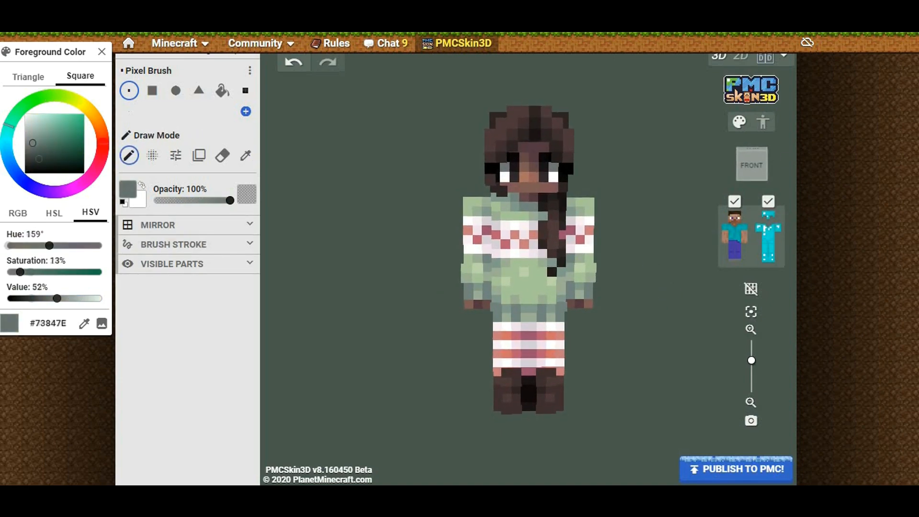
click(769, 202)
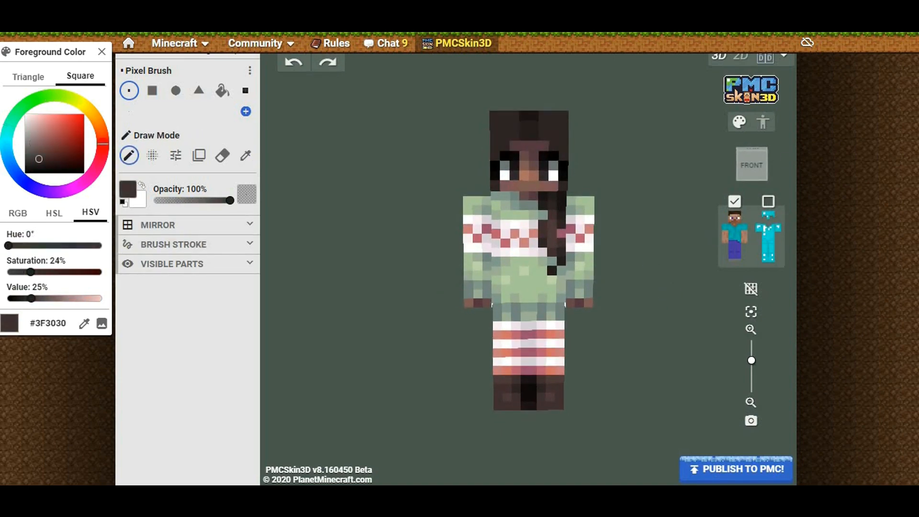
Copy the shaded front of one arm in Clone Mode with a 16 × 16 square brush
click(153, 90)
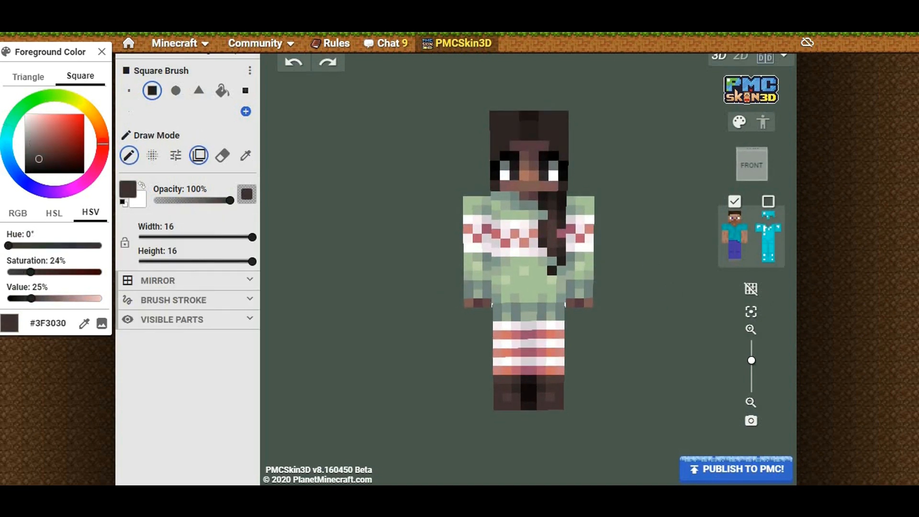
click(199, 155)
click(172, 280)
click(173, 281)
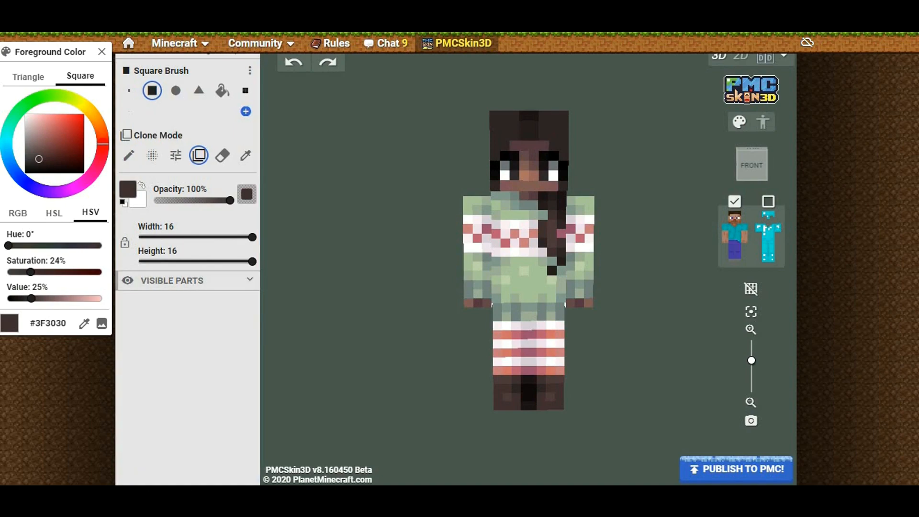
click(477, 251)
click(157, 281)
click(158, 281)
drag(335, 288, 536, 289)
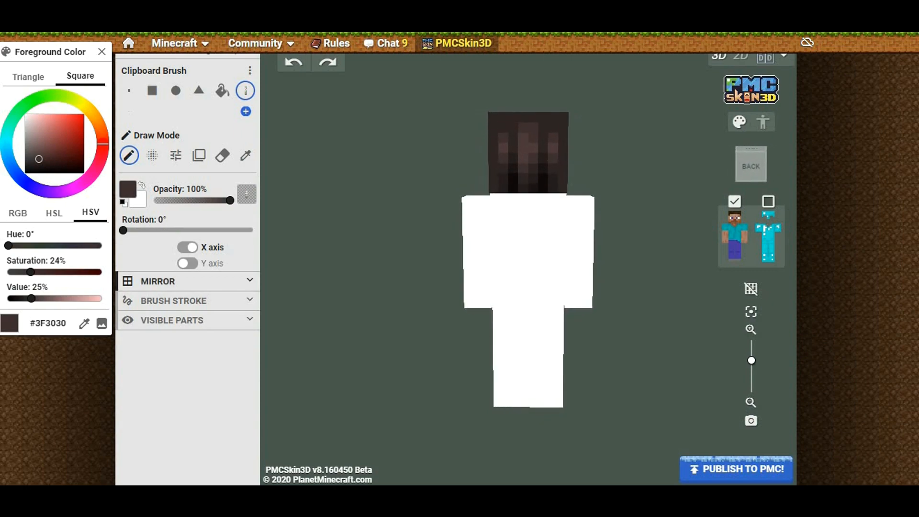
Switch mirroring from Across limbs to Surface and paste the arm copy onto both arms' backs, turning off the X-axis flip for one
click(158, 281)
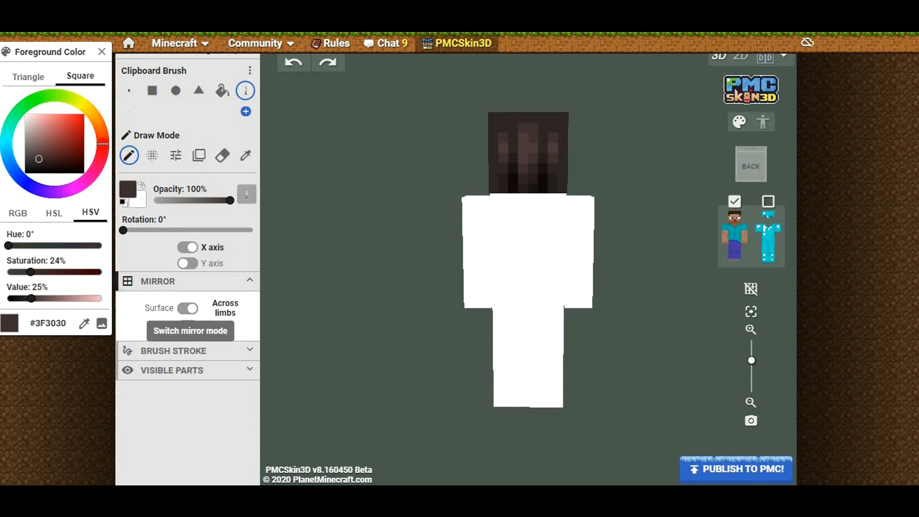
click(188, 307)
click(580, 256)
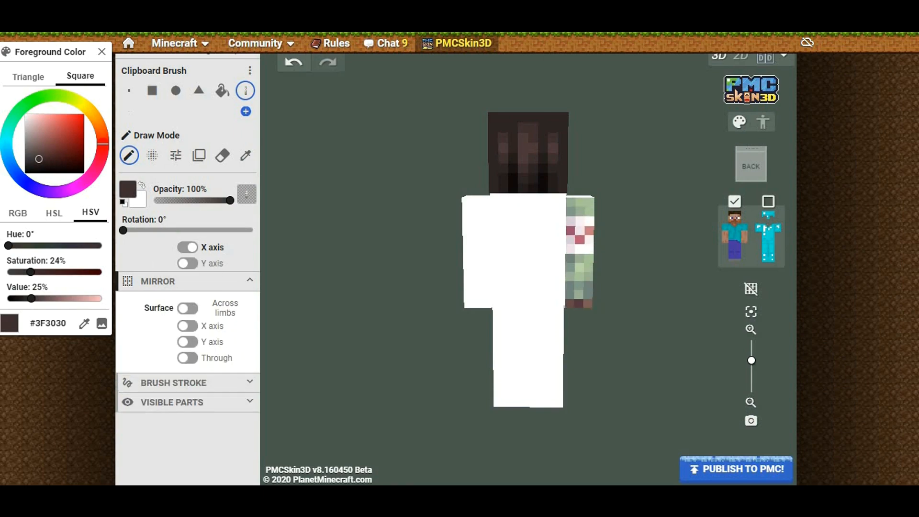
click(188, 247)
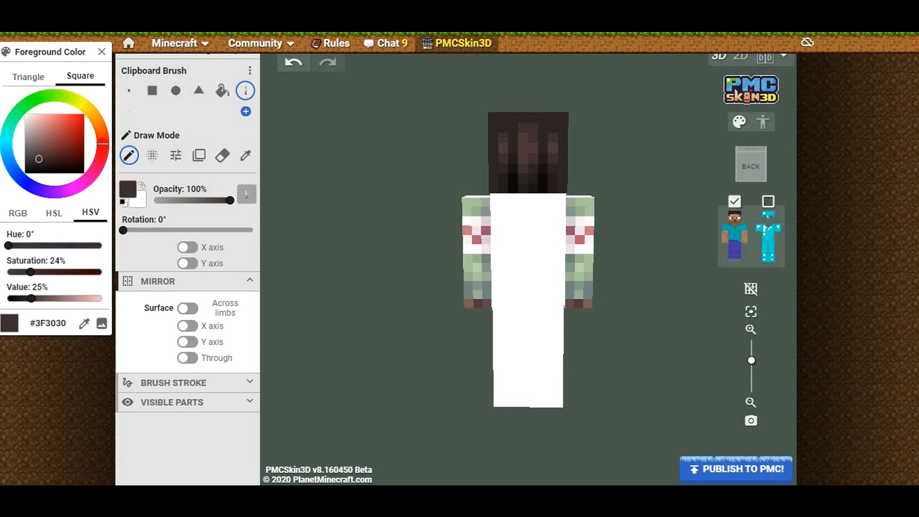
Clone the shaded front of a leg and paste it onto the backs of both legs
drag(407, 268, 457, 268)
click(199, 155)
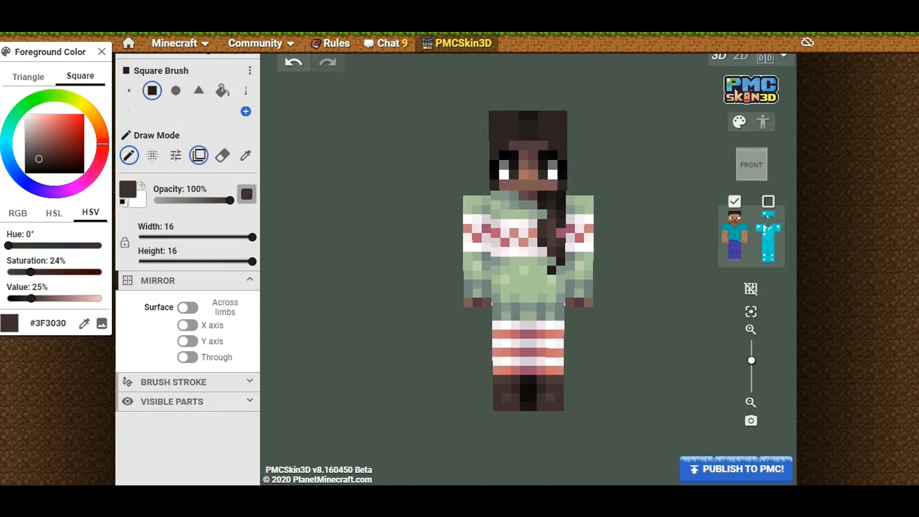
click(511, 360)
drag(641, 297, 426, 307)
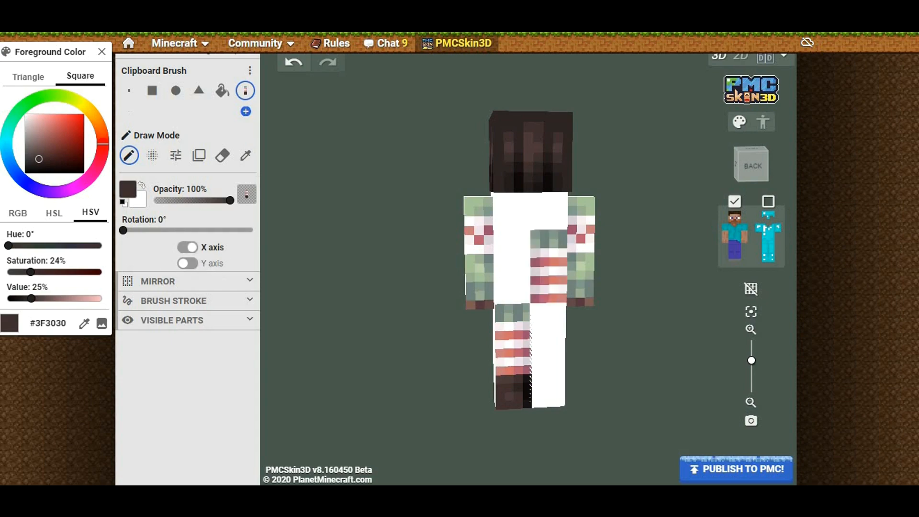
click(549, 356)
Switch to the pixel brush and extend the hair down the back of the torso with colors sampled from the head
drag(632, 306, 621, 307)
click(129, 90)
alt+click(513, 185)
mouse_move(514, 197)
mouse_down()
mouse_move(514, 206)
mouse_move(523, 196)
mouse_move(542, 289)
mouse_move(505, 289)
mouse_move(495, 270)
mouse_move(505, 299)
mouse_up()
click(543, 196)
click(542, 205)
Continue the near-black strands onto the upper back and fill the hair's sides with the dark brown #2D2525
alt+click(533, 187)
click(552, 197)
click(523, 215)
alt+click(551, 186)
click(551, 206)
click(561, 197)
alt+click(498, 251)
alt+click(497, 271)
click(495, 262)
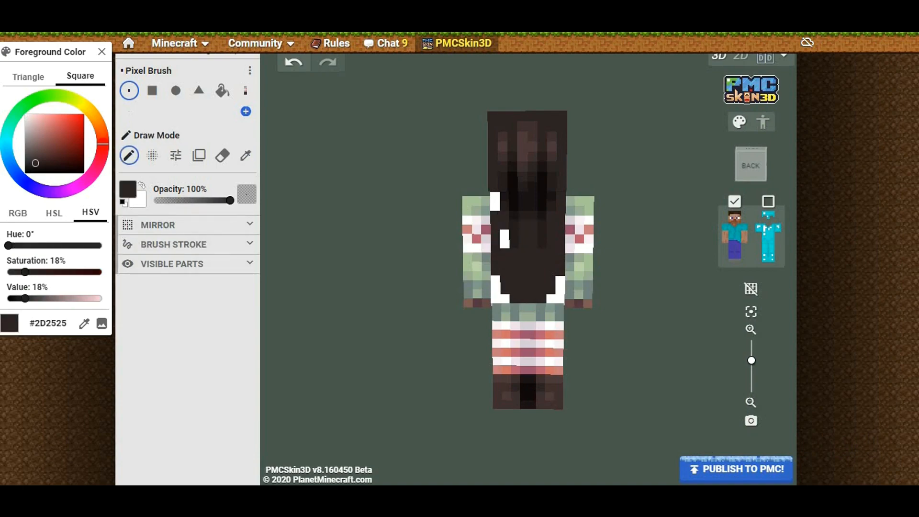
Shape ragged hair ends and edges on the back of the torso with white and dark brown pixels
alt+click(560, 288)
drag(560, 271, 541, 298)
alt+click(533, 289)
click(542, 298)
alt+click(551, 298)
drag(505, 234, 495, 244)
key(ctrl+z)
click(561, 215)
Add lighter #3F3030 and #4E3A39 strands down the middle of the hair on the back
alt+click(542, 237)
alt+click(527, 203)
alt+click(542, 237)
alt+click(528, 144)
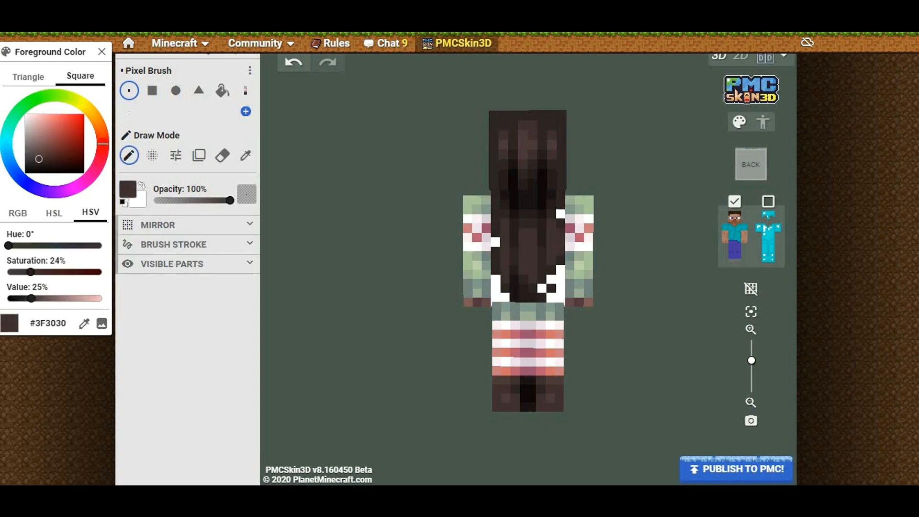
alt+click(533, 144)
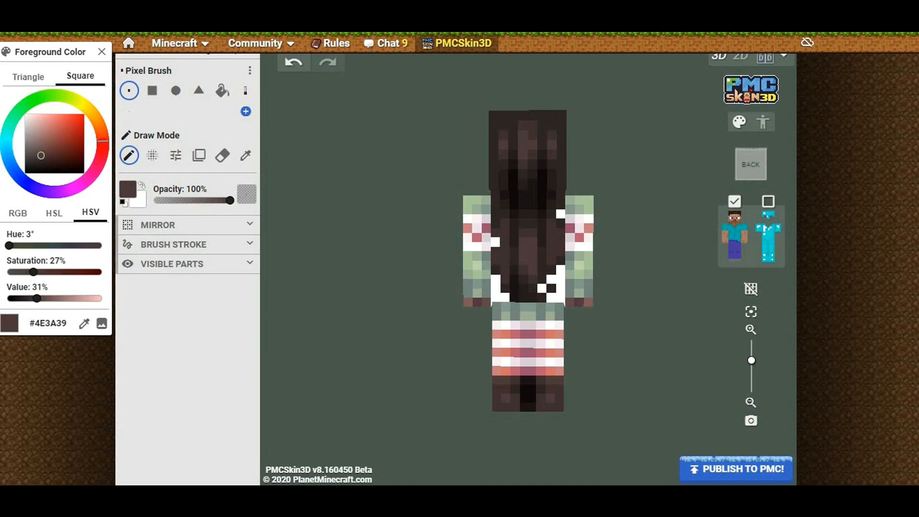
alt+click(531, 139)
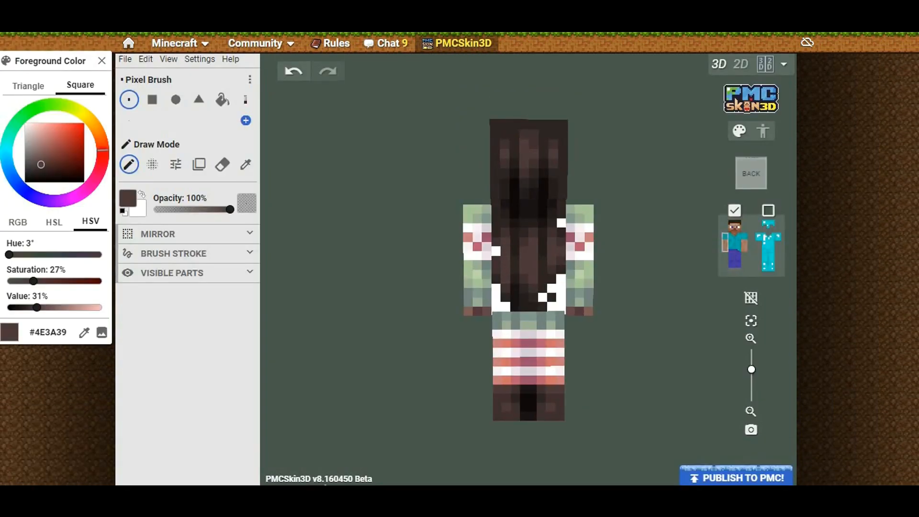
Hide the base layer's head, arms and legs, leaving only the torso displayed
click(725, 243)
click(734, 227)
click(744, 243)
click(731, 261)
click(738, 261)
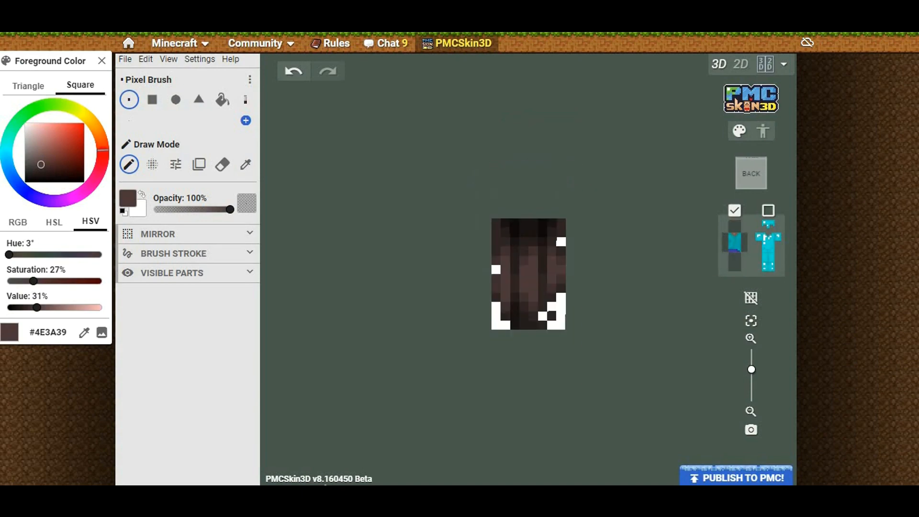
Extend the dark brown #2D2525 hair from the back onto the adjoining edge of the torso's right side
scroll(455, 278, up, 3)
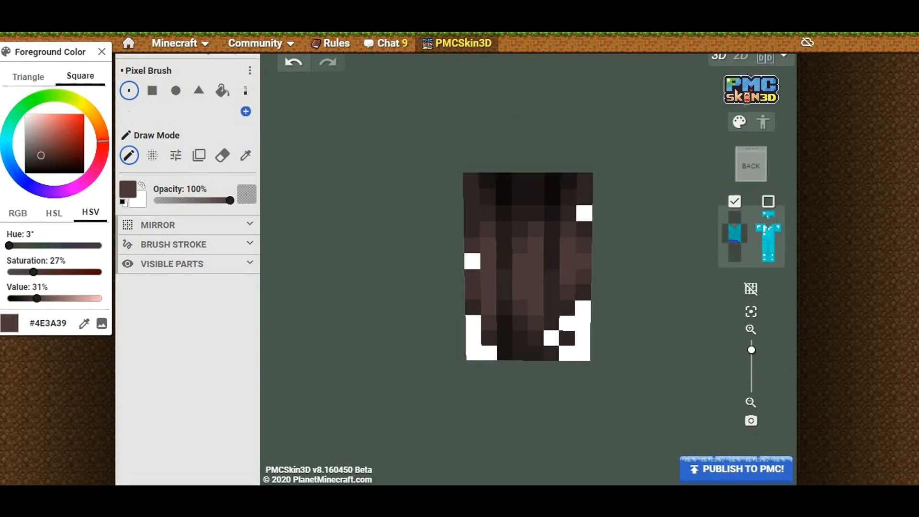
drag(470, 267, 466, 276)
alt+click(467, 276)
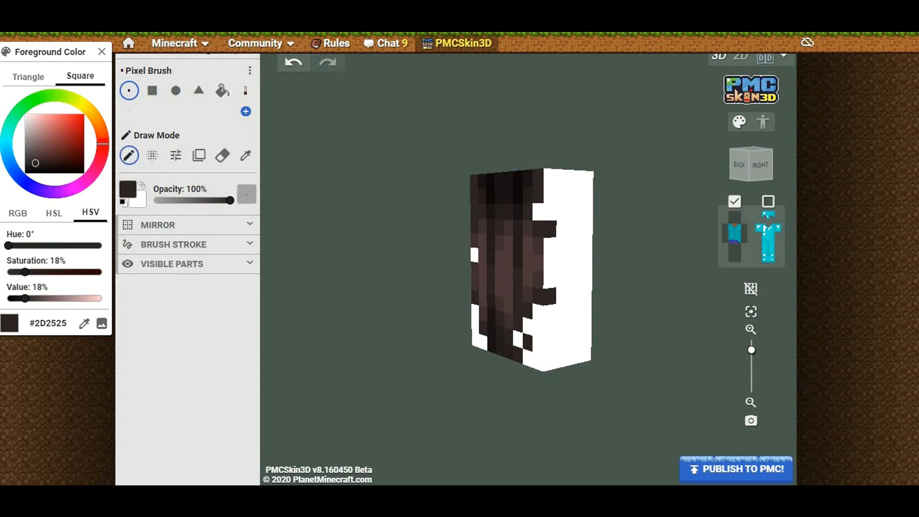
alt+click(473, 268)
click(550, 246)
alt+click(466, 277)
alt+click(465, 276)
drag(468, 273, 468, 276)
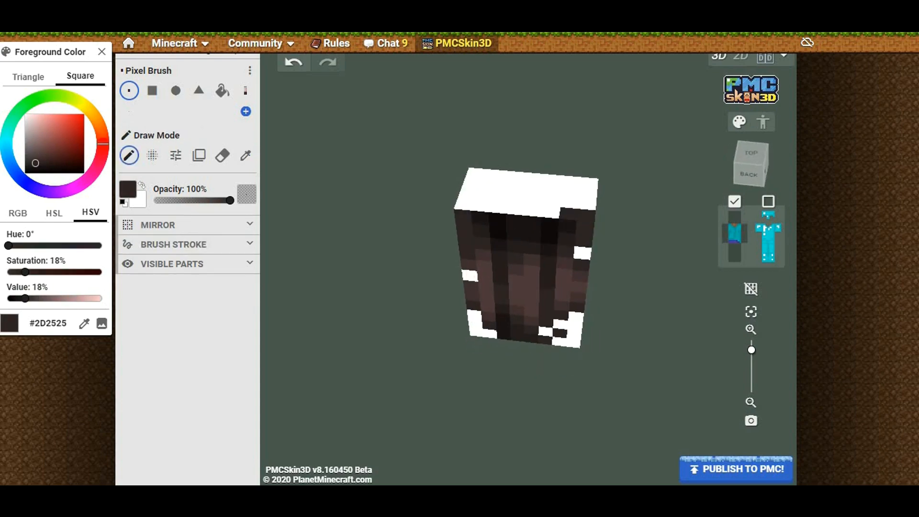
Continue the back hair onto the torso's top face with near-black #1B1416 and dark brown #2D2525 strands
alt+click(468, 276)
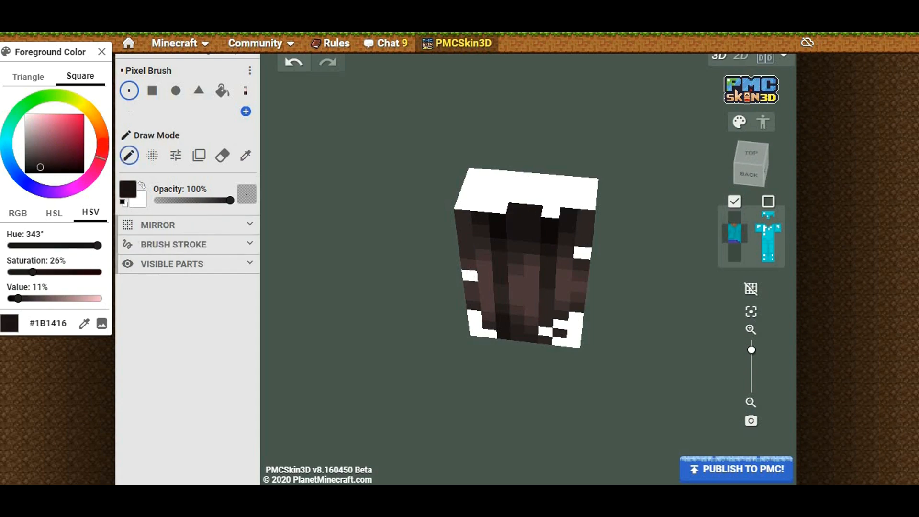
click(535, 200)
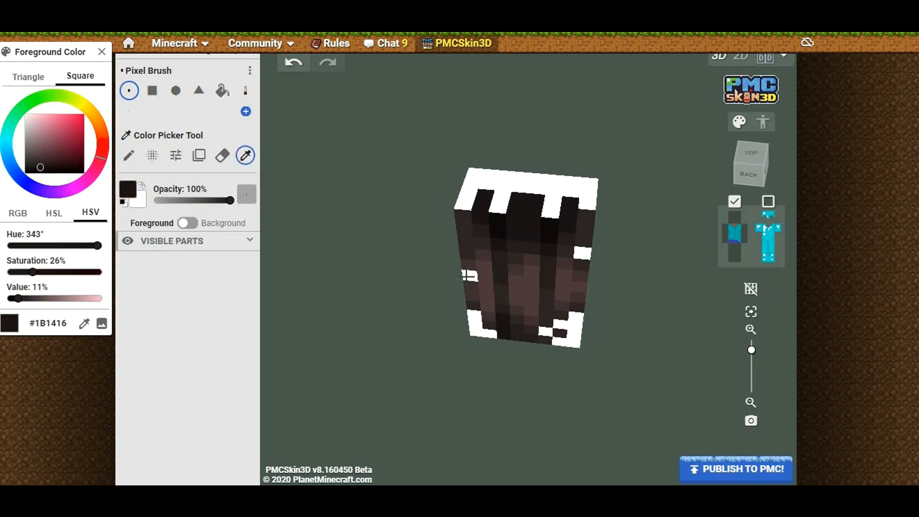
alt+click(469, 277)
alt+click(468, 276)
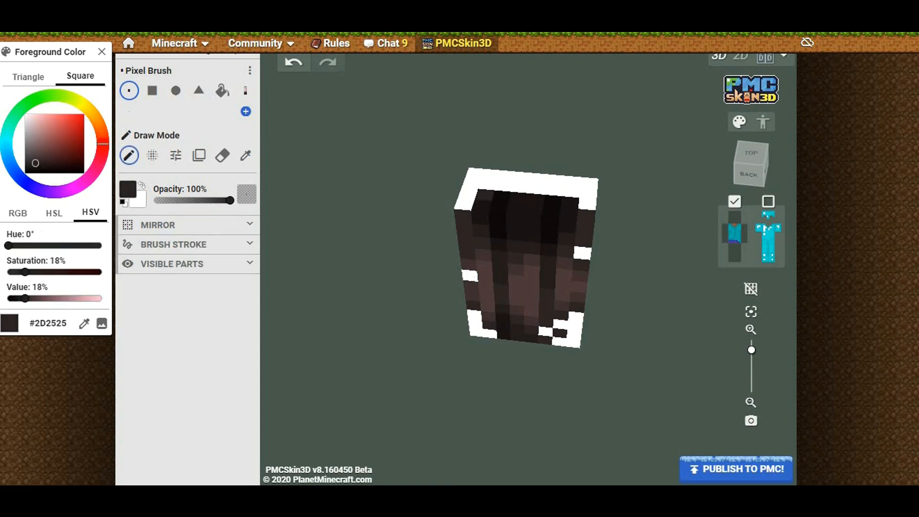
Continue the hair strands across the torso's top and down its left side, sampling the adjoining hair colours
ctrl+drag(525, 250, 586, 254)
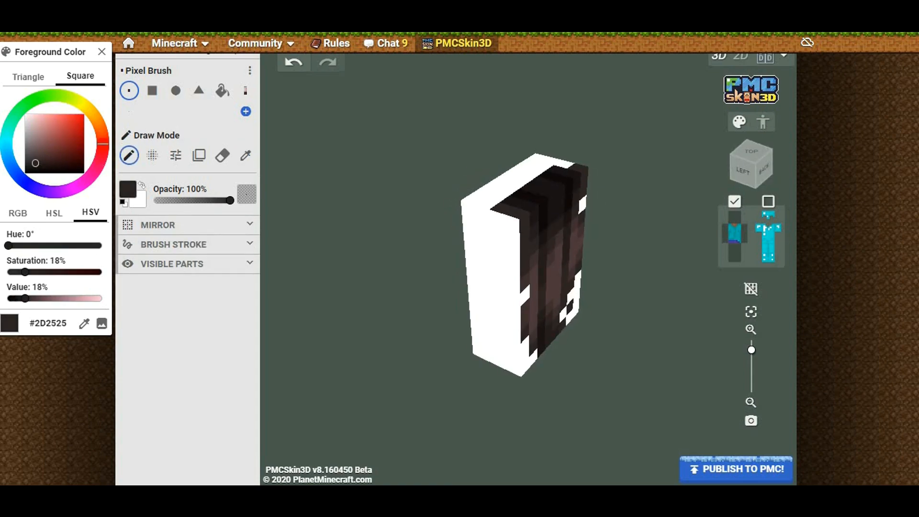
ctrl+drag(507, 259, 587, 260)
alt+click(556, 197)
drag(538, 200, 577, 213)
alt+click(560, 210)
ctrl+drag(565, 263, 541, 263)
drag(553, 207, 553, 230)
alt+click(530, 194)
click(553, 228)
alt+click(530, 249)
drag(552, 275, 552, 297)
Fill the rest of the torso's left side with the sweater's checked band and shaded greens
mouse_move(587, 261)
ctrl+mouse_down()
mouse_move(532, 261)
mouse_move(524, 273)
ctrl+mouse_up()
alt+click(522, 210)
drag(501, 211, 512, 263)
alt+click(524, 311)
drag(513, 305, 514, 324)
alt+click(525, 331)
mouse_move(536, 306)
ctrl+mouse_down()
mouse_move(496, 242)
mouse_move(575, 307)
mouse_move(575, 295)
ctrl+mouse_up()
alt+click(500, 302)
click(500, 321)
Add lighter brown #634847 hair pixels along the front of the torso's top face
alt+click(555, 222)
click(537, 228)
ctrl+drag(538, 240, 519, 254)
alt+click(570, 263)
drag(537, 209, 521, 221)
drag(521, 220, 503, 208)
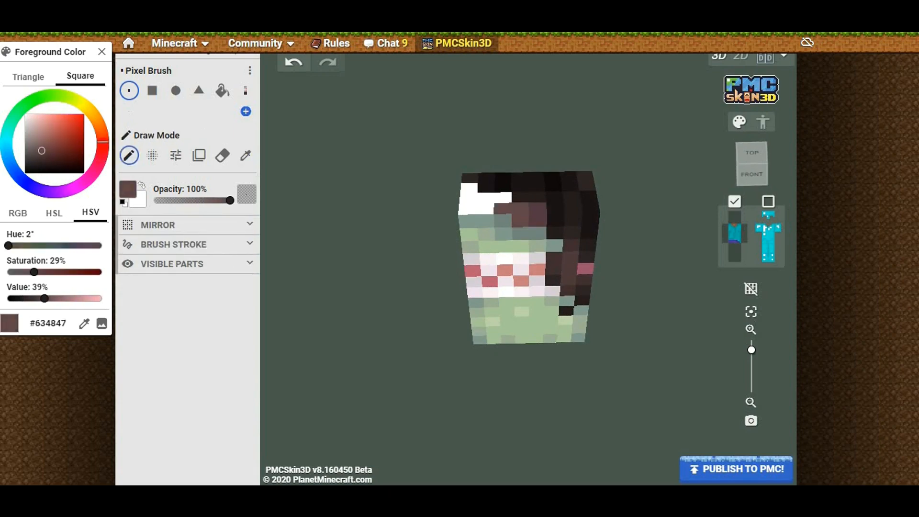
Fill the remaining white shoulder area on the torso's top face with the sweater's grey-green
alt+click(485, 221)
drag(412, 269, 472, 273)
alt+click(489, 210)
drag(514, 239, 481, 221)
Extend the sweater's green upper rows and red #BD6273 checks onto the torso's right side
mouse_move(412, 268)
mouse_down()
mouse_move(479, 249)
mouse_move(416, 251)
mouse_up()
alt+click(536, 193)
click(517, 210)
alt+click(529, 192)
mouse_move(520, 193)
mouse_down()
mouse_move(488, 227)
mouse_move(488, 244)
mouse_up()
alt+click(529, 227)
alt+click(529, 243)
click(502, 260)
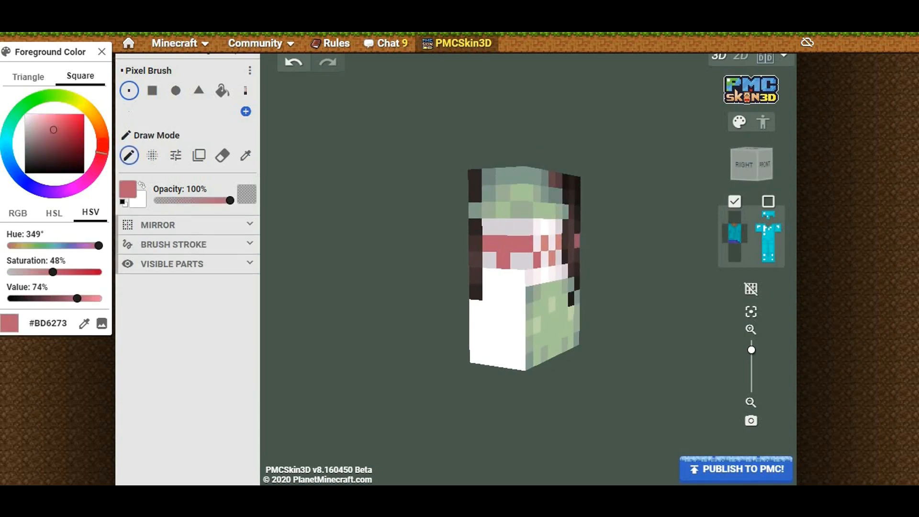
Complete the pale border of the checked band and the green row beneath it on the torso's right side
alt+click(529, 278)
click(503, 243)
alt+click(536, 275)
alt+click(529, 295)
drag(518, 293, 489, 293)
alt+click(529, 311)
click(477, 323)
Fill the lower part of the torso's right side with mixed sweater greens, using darker edges and lighter highlights
mouse_move(417, 269)
mouse_down()
mouse_move(468, 270)
mouse_move(407, 273)
mouse_move(433, 277)
mouse_up()
alt+click(483, 290)
click(521, 351)
alt+click(521, 301)
drag(506, 351, 492, 351)
alt+click(545, 335)
mouse_move(521, 317)
mouse_down()
mouse_move(478, 317)
mouse_move(492, 334)
mouse_up()
alt+click(522, 301)
click(492, 301)
click(507, 283)
alt+click(540, 317)
click(506, 317)
Fill the white pixels around the hair ends on the lower back with sweater greens, including #9CAE95 and #80998C
drag(422, 278, 472, 278)
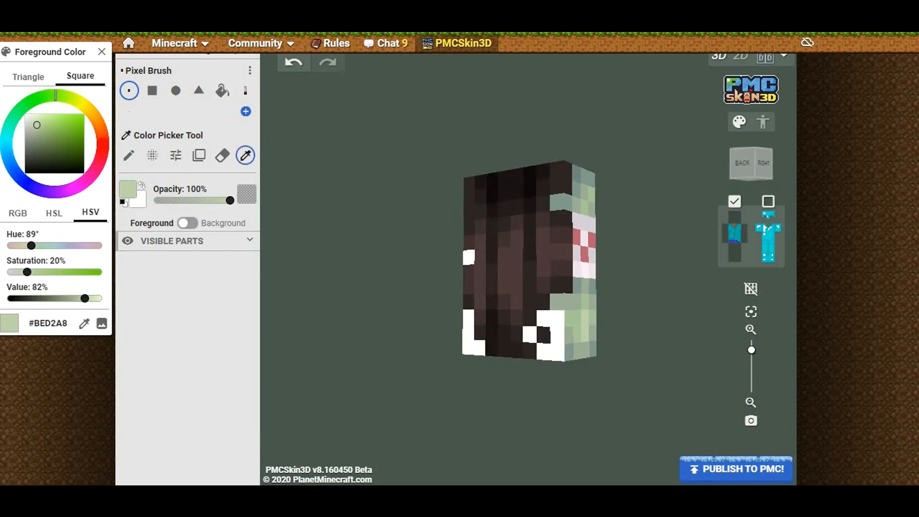
alt+click(569, 319)
click(558, 319)
alt+click(571, 334)
click(558, 335)
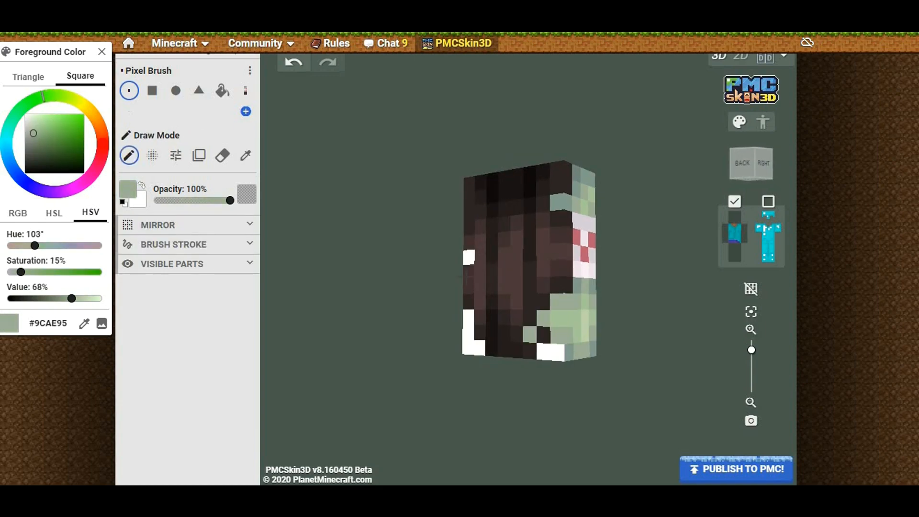
alt+click(569, 353)
click(558, 352)
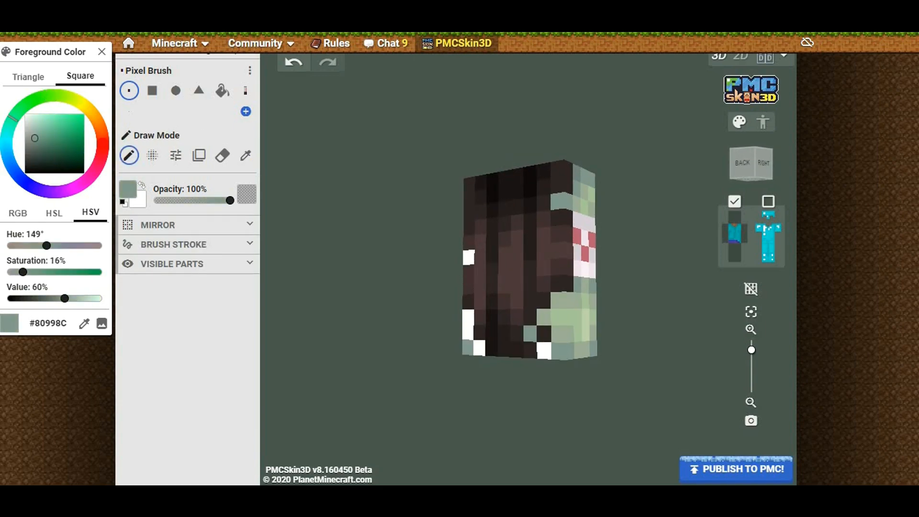
Paint the torso's underside, starting with grey-green #80998C, and fill the remaining white pixels on the back
drag(443, 361, 481, 280)
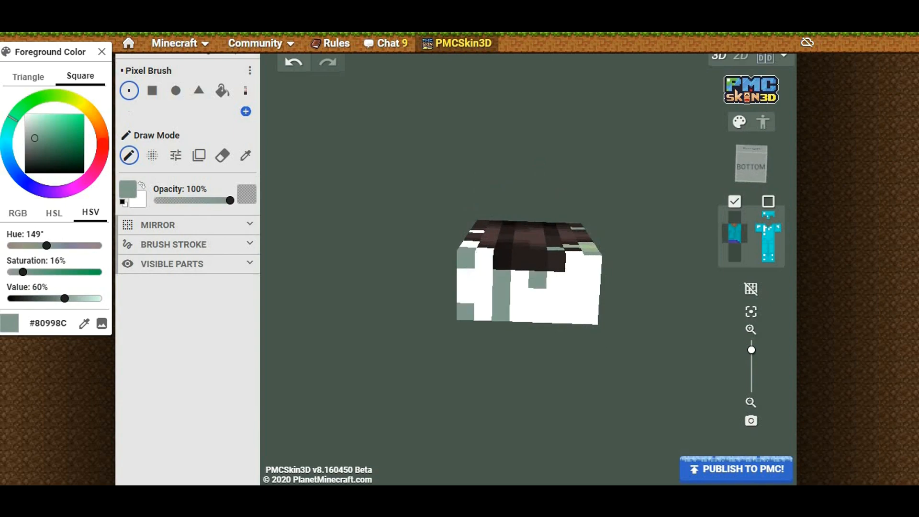
drag(471, 277, 467, 276)
alt+click(468, 273)
alt+click(467, 274)
alt+click(468, 276)
alt+click(469, 276)
alt+click(469, 276)
alt+click(467, 276)
alt+click(468, 277)
alt+click(467, 276)
alt+click(468, 277)
alt+click(466, 276)
alt+click(467, 276)
alt+click(467, 276)
alt+click(466, 276)
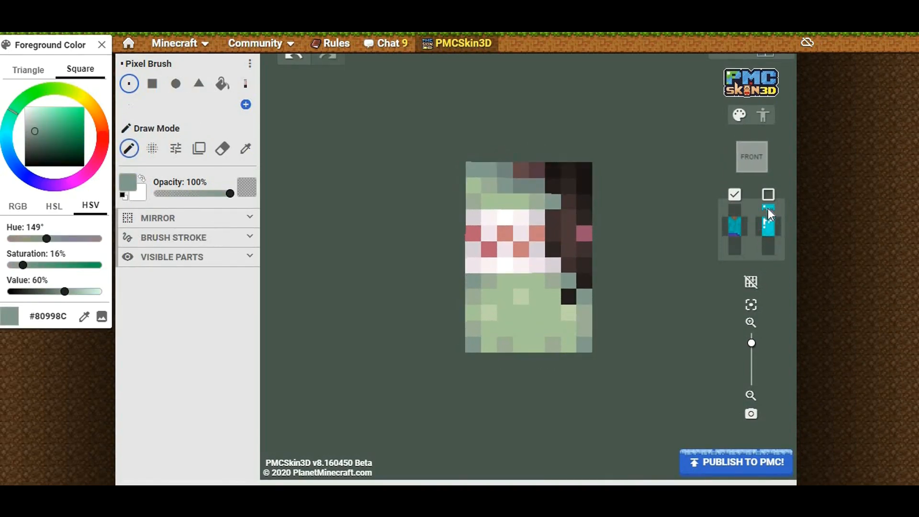
Paint raised hair strands on the outer layer of the back using #4E3A39, #2D2525 and #3F3030
click(751, 156)
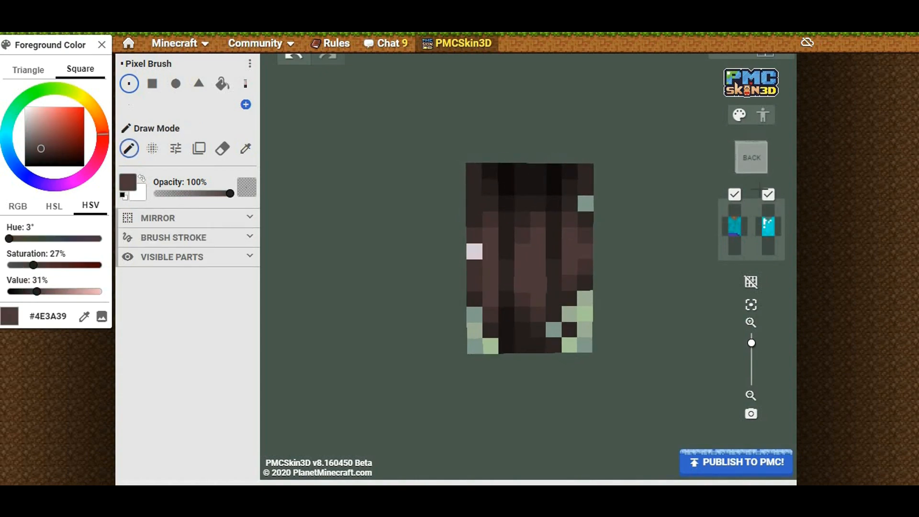
alt+click(467, 276)
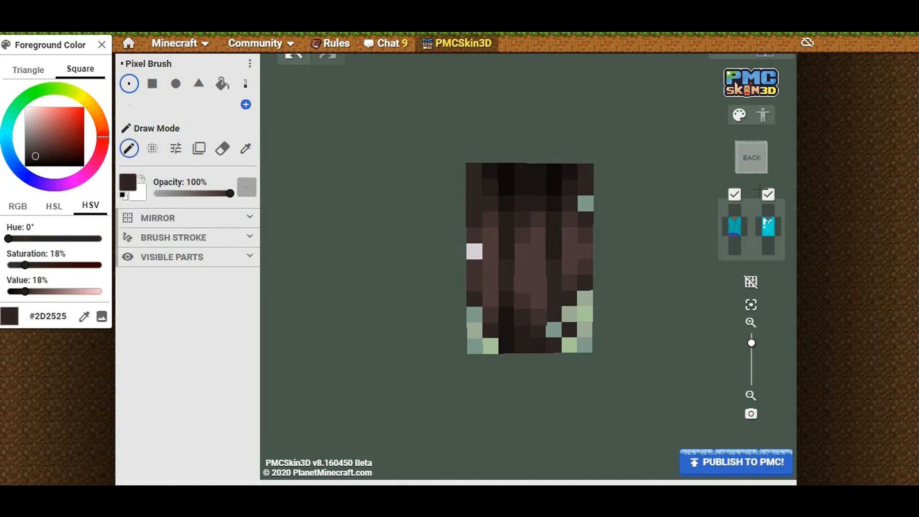
alt+click(481, 268)
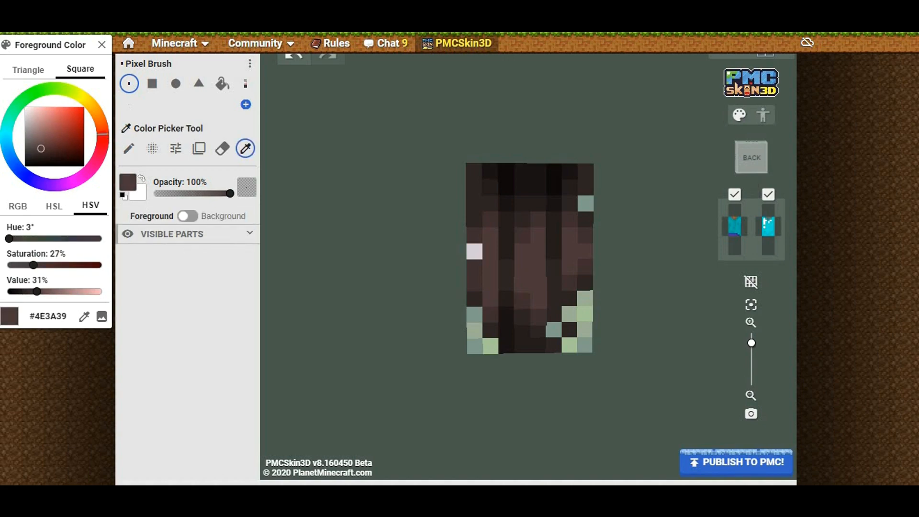
alt+click(760, 186)
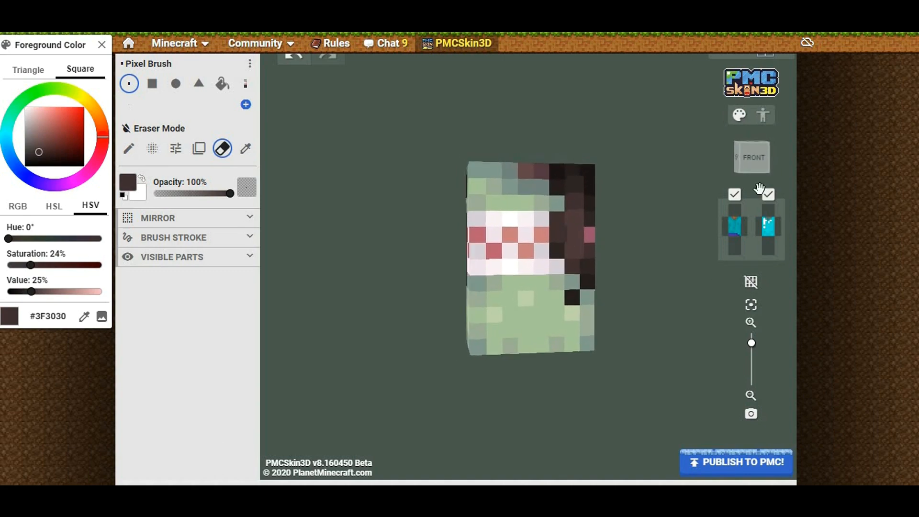
Paint a raised sweater fold across the outer layer's lower front with green #A6C397 and light #BED2A8 pixels
key(alt)
alt+click(482, 317)
drag(637, 302, 560, 306)
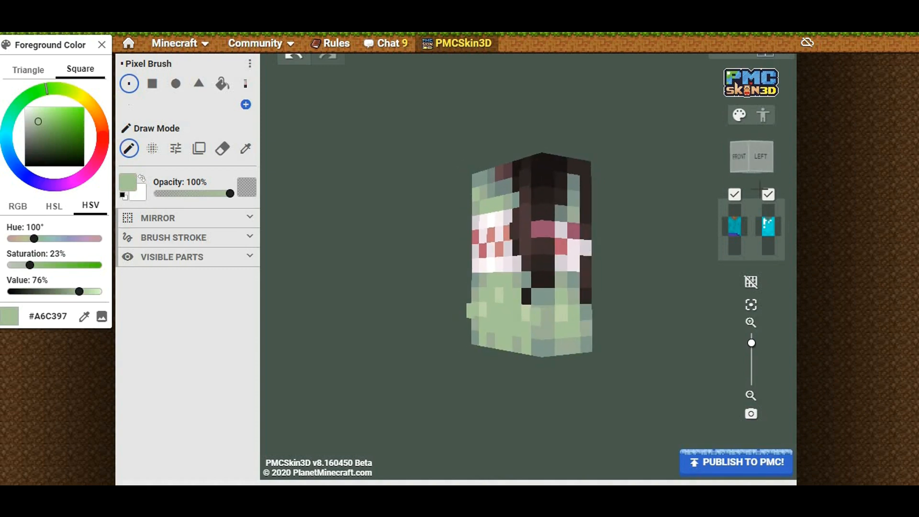
alt+click(558, 316)
click(557, 316)
drag(618, 312, 670, 302)
key(alt)
alt+click(498, 314)
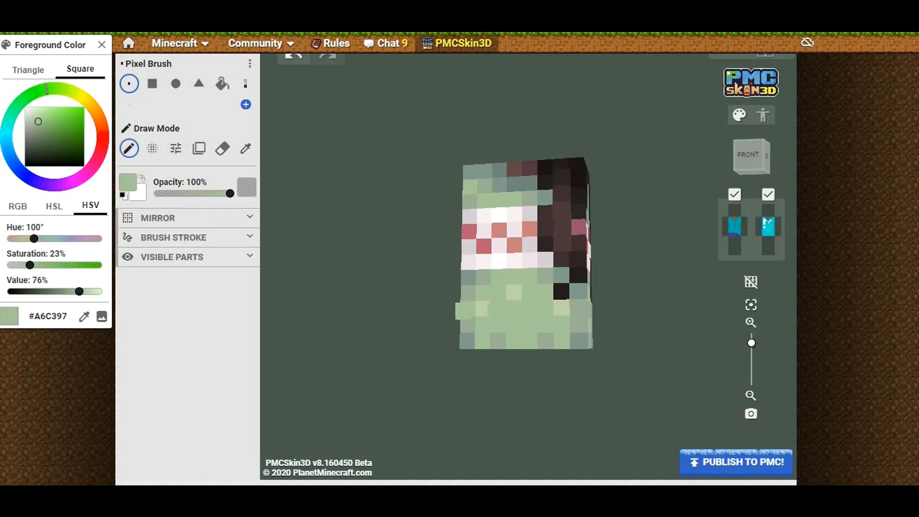
key(alt)
alt+click(513, 292)
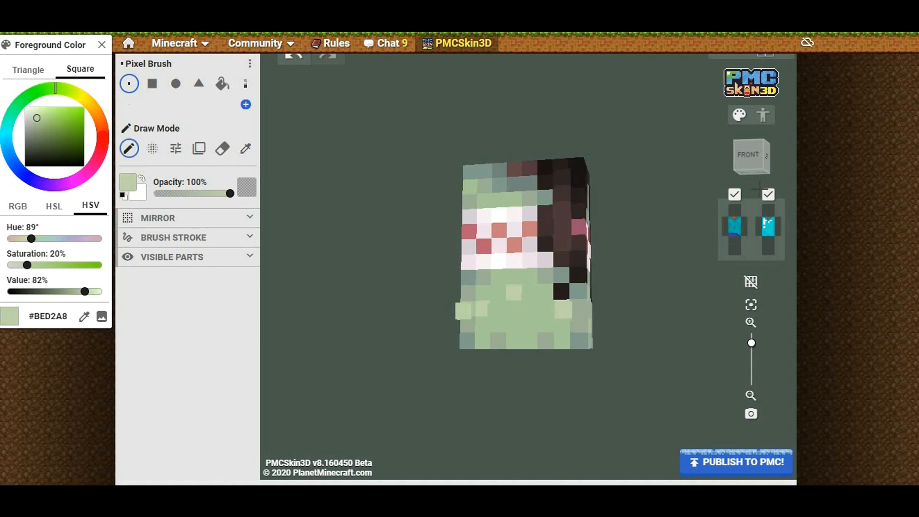
Display only the base layer's right arm and turn on mirroring across limbs
drag(742, 173, 760, 188)
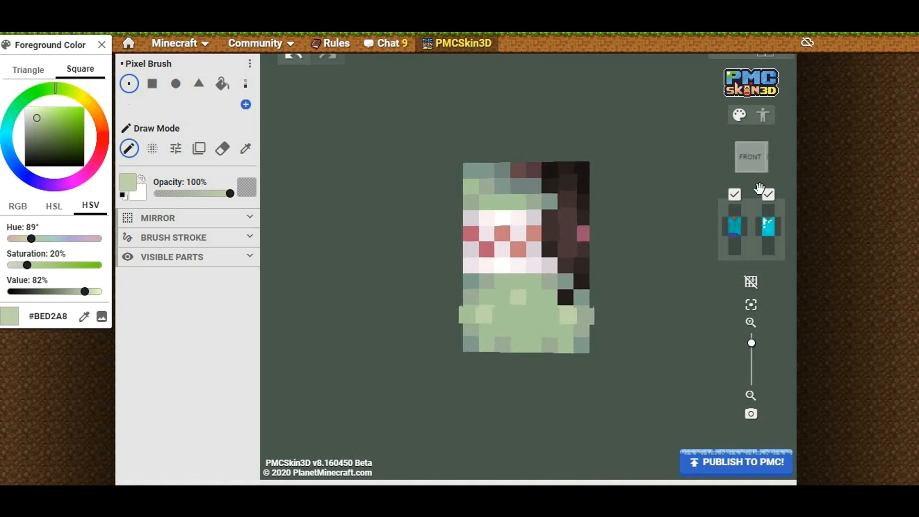
click(726, 226)
click(735, 227)
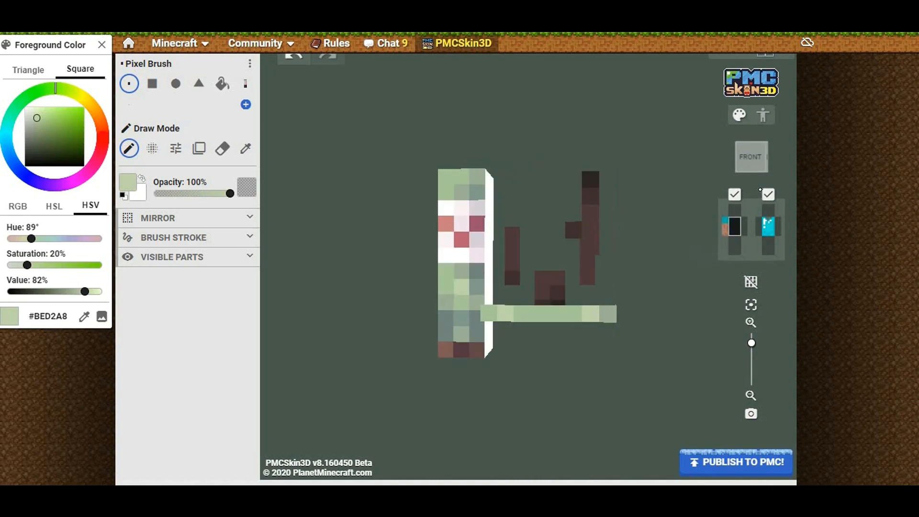
click(768, 227)
drag(759, 188, 761, 192)
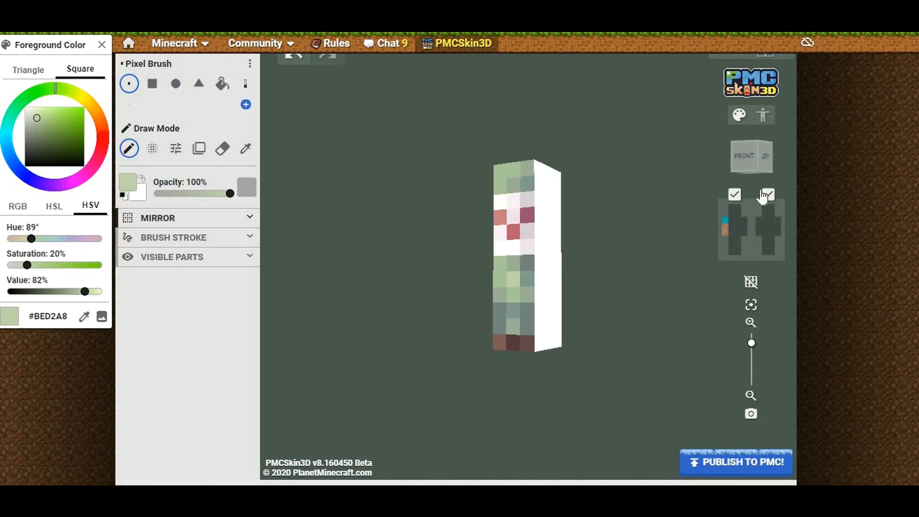
click(188, 218)
click(188, 245)
Paint the checked band on the right arm's inner side with #9C5471, #D8D0D8 and #F0E2EC
drag(599, 230, 582, 230)
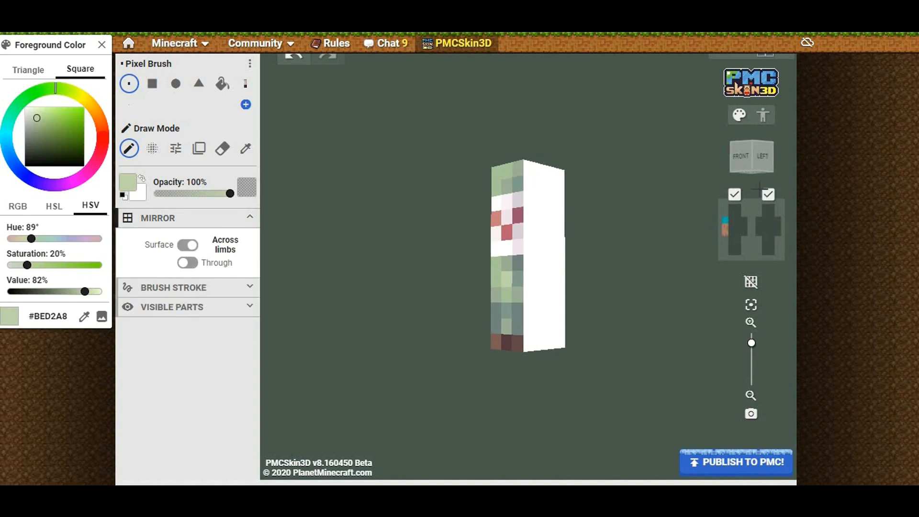
alt+click(518, 215)
drag(529, 215, 540, 217)
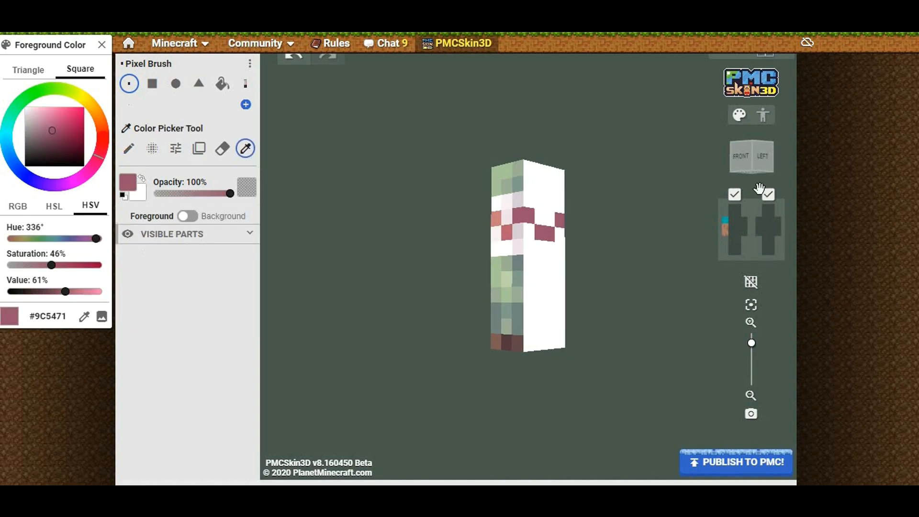
alt+click(529, 232)
alt+click(518, 232)
click(529, 232)
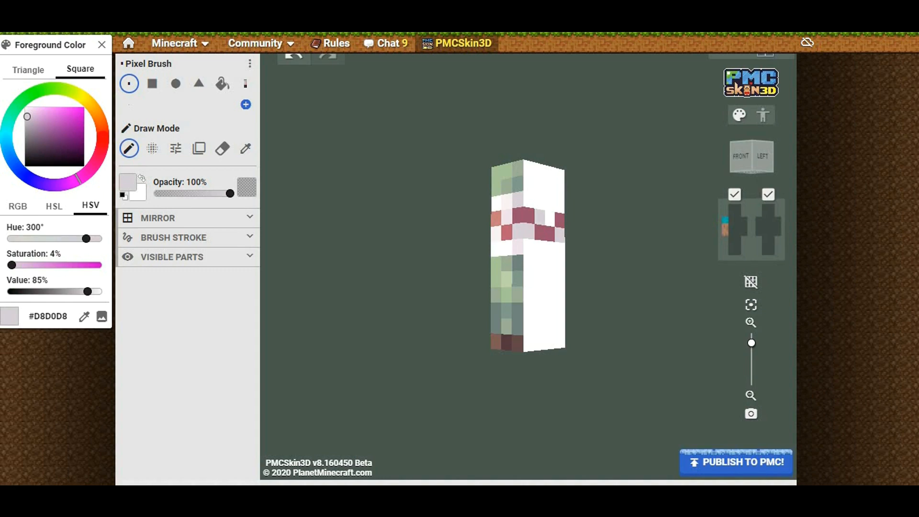
alt+click(518, 247)
click(529, 247)
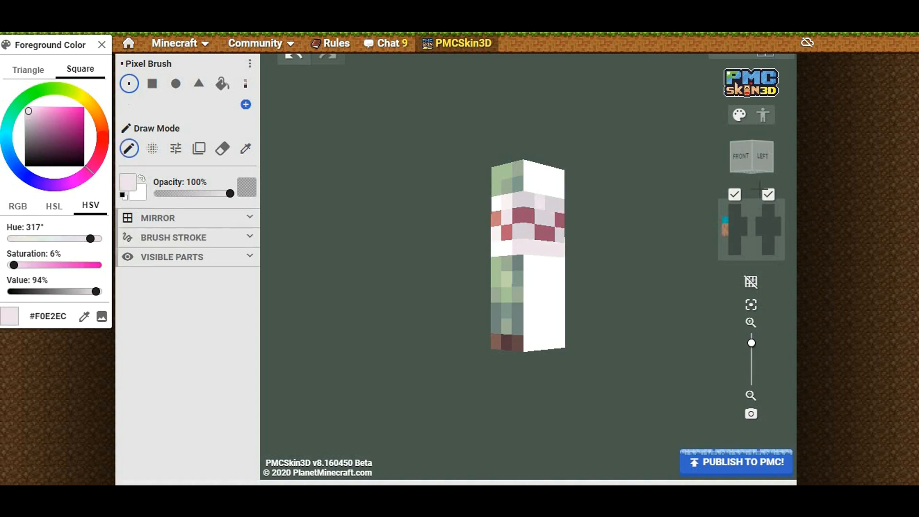
Fill the right arm's inner side above and below the band with #80998C and the darker sleeve and hand colours
alt+click(517, 183)
drag(529, 185, 559, 191)
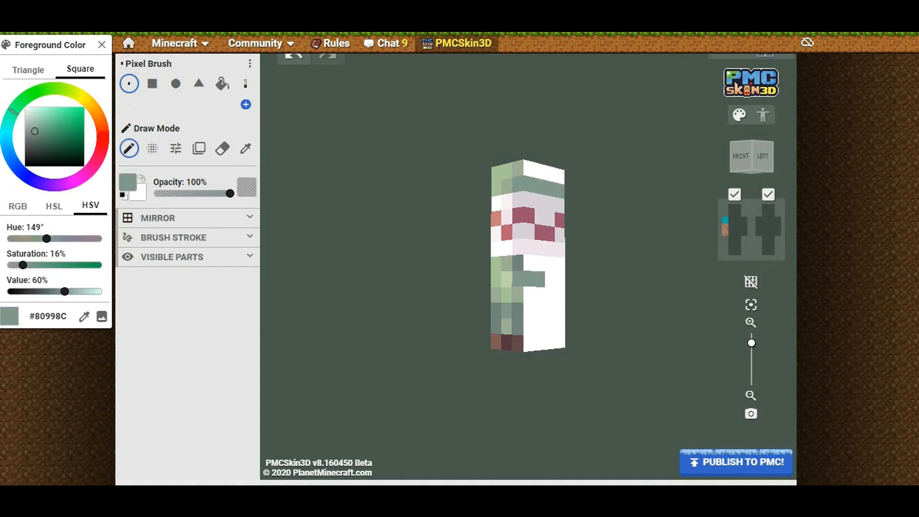
alt+click(518, 263)
drag(529, 264, 560, 265)
alt+click(529, 280)
mouse_move(529, 310)
mouse_down()
mouse_move(559, 325)
mouse_move(560, 341)
mouse_up()
alt+click(518, 342)
Paint the underside of the right hand with sampled brown skin tones
drag(594, 345, 627, 268)
alt+click(527, 277)
alt+click(545, 311)
drag(527, 300, 530, 338)
click(511, 315)
alt+click(510, 288)
Shade the lower sleeve on the back of the right arm with sampled sweater greens
mouse_move(594, 306)
mouse_down()
mouse_move(661, 297)
mouse_move(709, 325)
mouse_up()
alt+click(515, 307)
drag(661, 306, 656, 287)
alt+click(503, 296)
mouse_move(523, 312)
mouse_down()
mouse_move(524, 327)
mouse_move(549, 311)
mouse_up()
alt+click(512, 273)
drag(524, 268, 560, 271)
drag(523, 295, 548, 295)
alt+click(535, 275)
Continue the red-and-pale checked band around the back of the right arm
alt+click(512, 217)
click(523, 217)
mouse_move(536, 233)
mouse_down()
mouse_move(548, 234)
mouse_move(548, 219)
mouse_up()
alt+click(513, 234)
click(523, 234)
alt+click(503, 204)
alt+click(495, 234)
click(536, 233)
Fill the right arm's shoulder and top with sweater greens and add a light #BED2A8 highlight below the band
alt+click(509, 177)
drag(622, 268, 613, 306)
drag(533, 178, 550, 196)
alt+click(505, 184)
mouse_move(622, 278)
mouse_down()
mouse_move(641, 306)
mouse_move(623, 259)
mouse_move(622, 287)
mouse_move(646, 287)
mouse_up()
click(541, 192)
alt+click(504, 279)
click(532, 279)
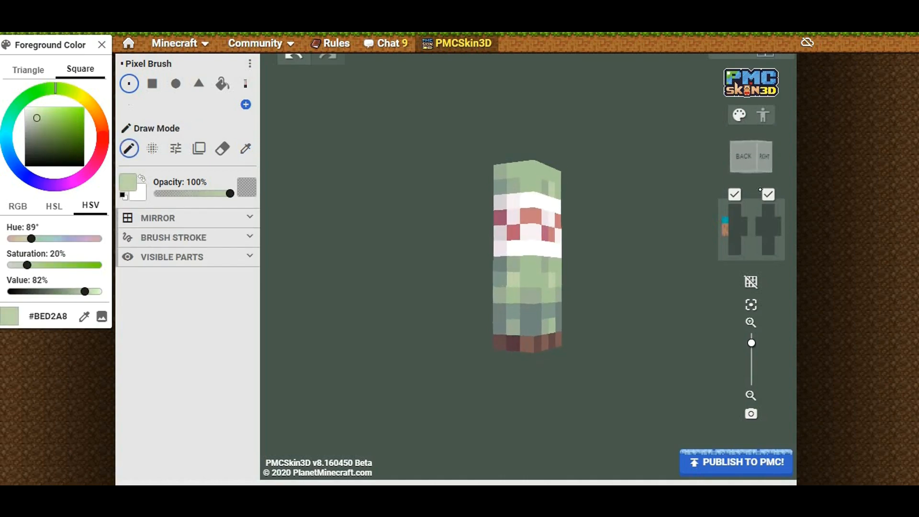
Show the outer layer of both arms and paint raised light green pixels on the lower sleeves with sampled sweater greens
click(744, 226)
click(758, 226)
click(777, 227)
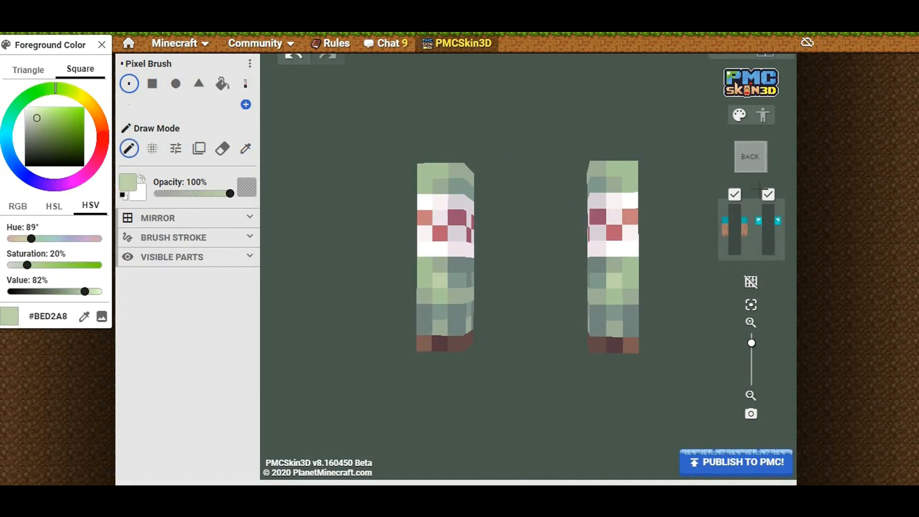
alt+click(630, 271)
click(614, 297)
click(631, 281)
alt+click(614, 281)
click(614, 281)
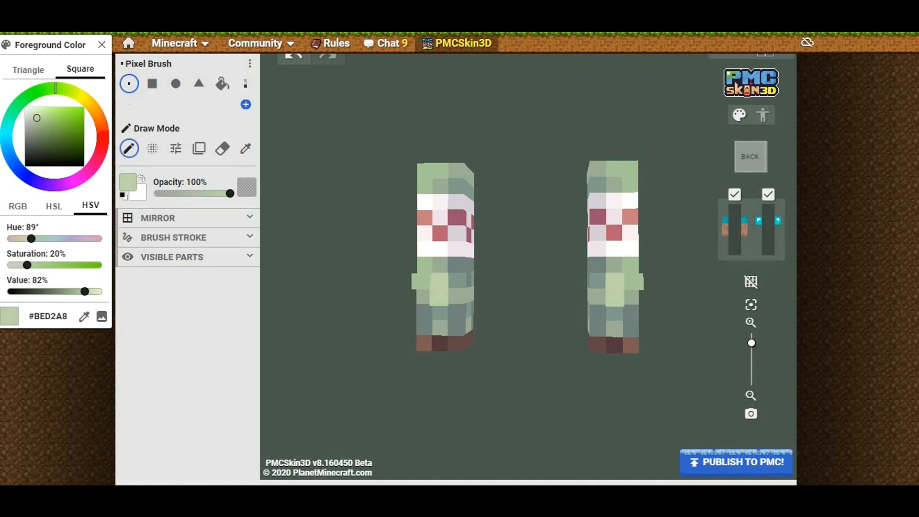
Continue the raised lower sleeve around the outer side of the arms with sampled greens, including #9CAE95 and #BED2A8
alt+click(631, 298)
click(631, 297)
drag(760, 188, 670, 189)
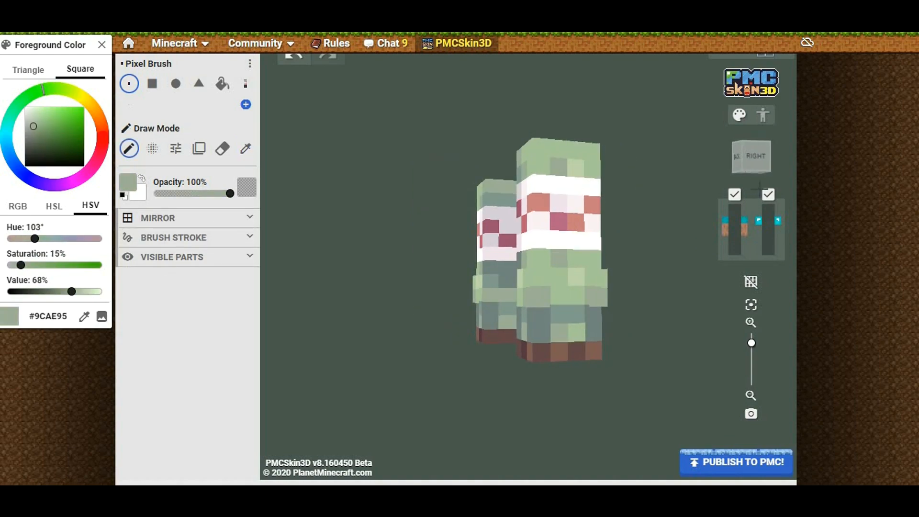
alt+click(541, 278)
mouse_move(542, 278)
mouse_down()
mouse_move(560, 293)
mouse_move(595, 280)
mouse_up()
alt+click(577, 277)
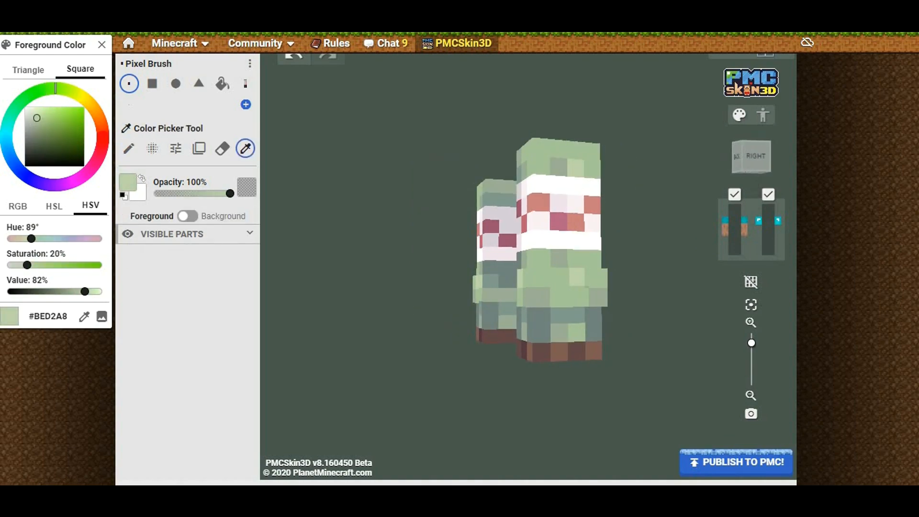
drag(760, 190, 637, 190)
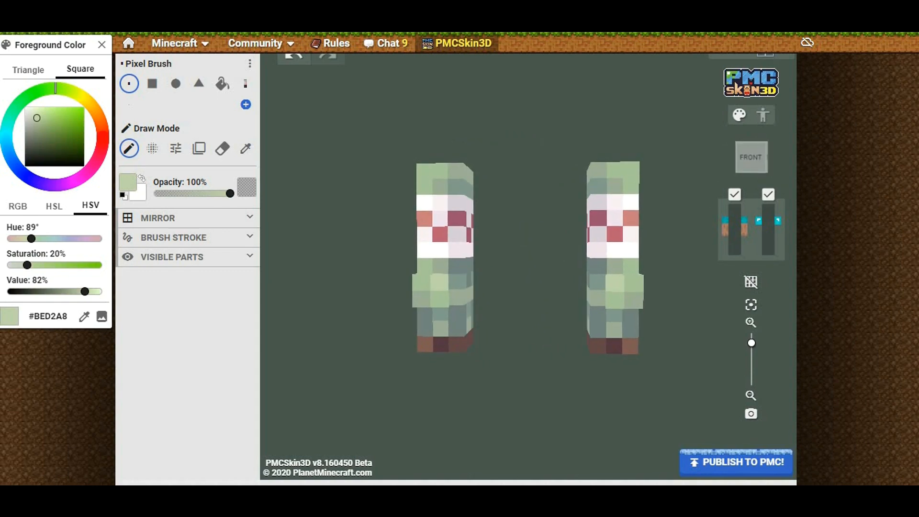
Isolate the right leg's base layer and paint the boot's inner side near-black with #0F0A0C and #1B1416
click(734, 226)
click(735, 226)
click(744, 226)
click(731, 244)
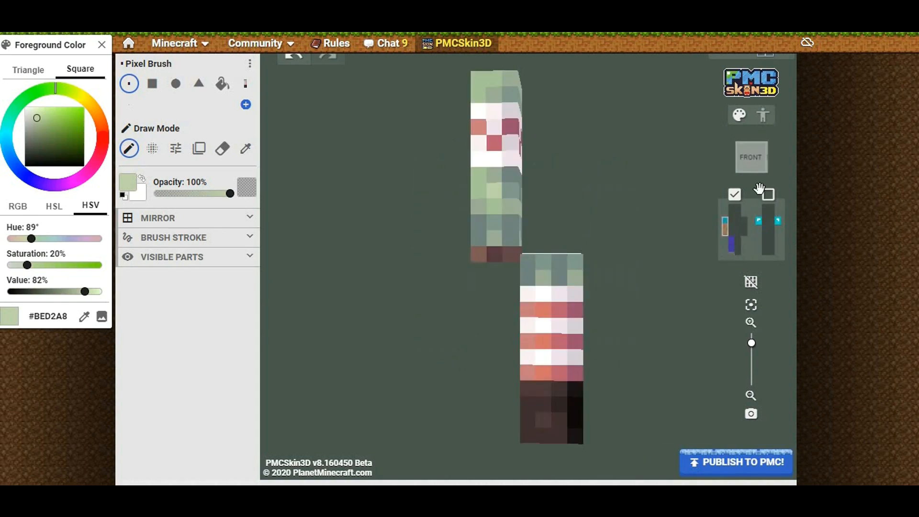
click(726, 227)
mouse_move(551, 320)
right_down()
mouse_move(550, 309)
mouse_move(521, 309)
right_up()
alt+click(551, 309)
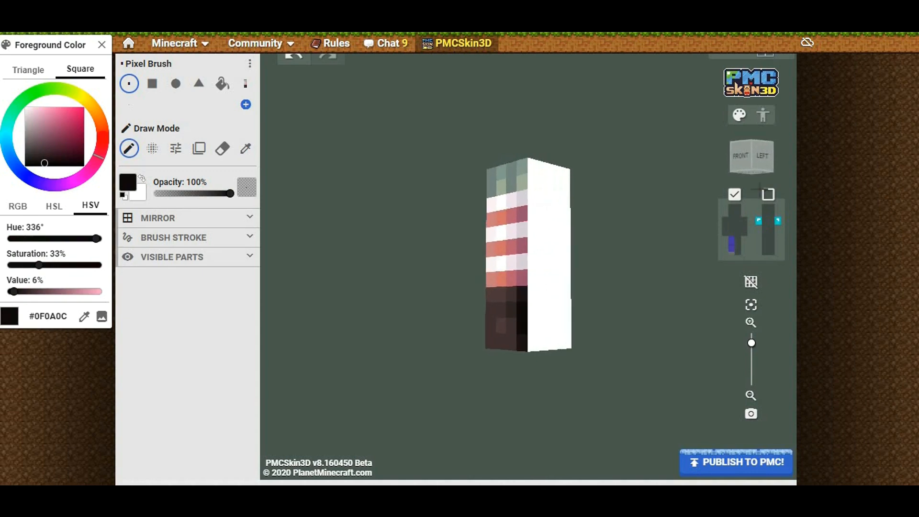
alt+click(521, 341)
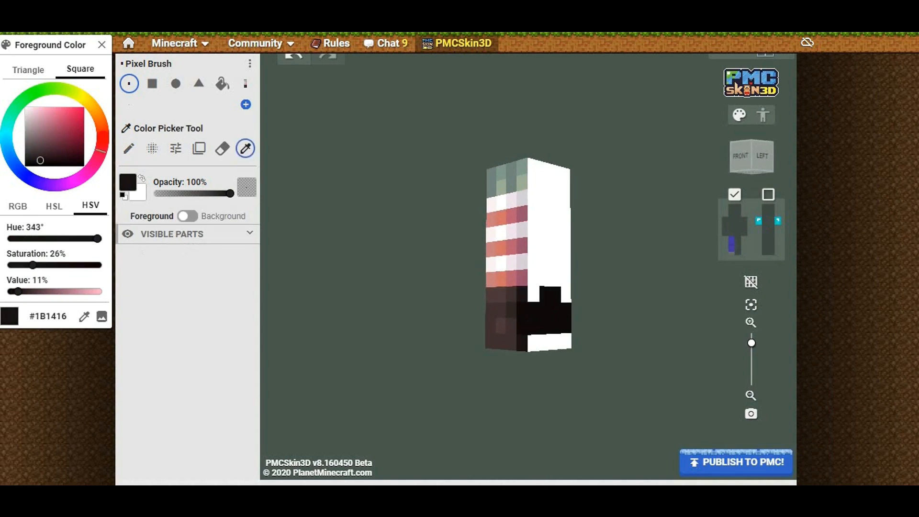
drag(533, 342, 565, 342)
Paint the sole of the right boot with a near-black centre and a dark brown #3F3030 rim
right_drag(511, 342, 554, 295)
mouse_move(553, 281)
mouse_down()
mouse_move(556, 325)
mouse_move(521, 312)
mouse_up()
alt+click(552, 254)
alt+click(532, 268)
drag(536, 281, 505, 329)
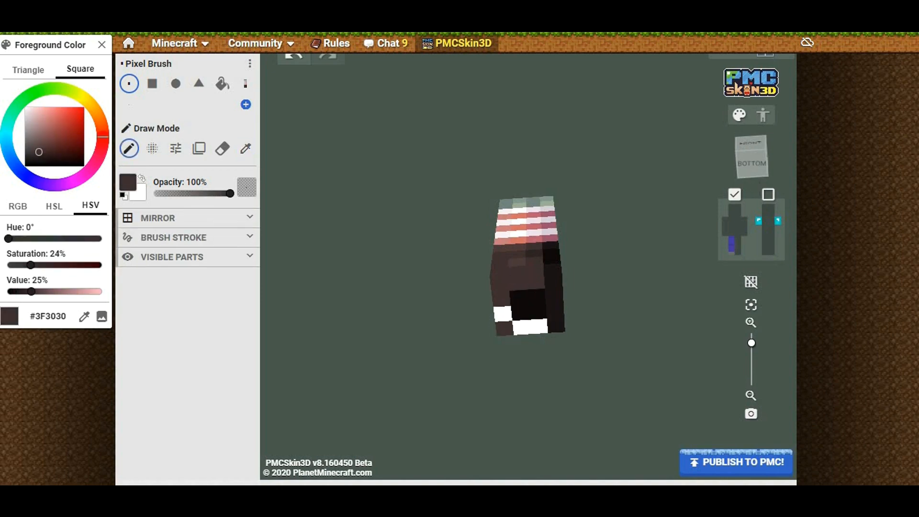
click(759, 185)
click(500, 296)
Shade the outer side of the right boot with sampled dark browns, including #4E3A39 and a darker accent near the upper edge
alt+click(538, 275)
drag(526, 272, 489, 286)
right_drag(489, 288, 500, 318)
click(492, 338)
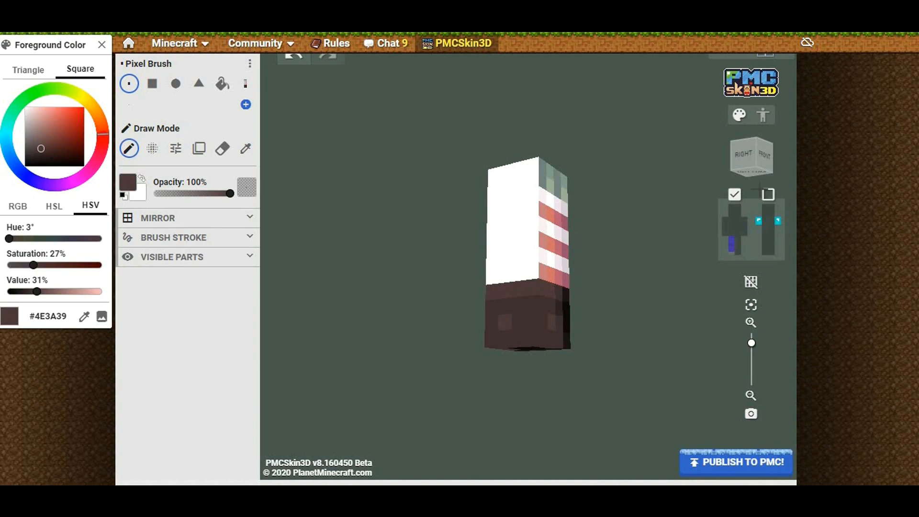
alt+click(566, 300)
click(518, 304)
alt+click(518, 318)
click(518, 290)
click(566, 296)
right_drag(566, 297, 558, 320)
Continue the legging stripes around the right leg's outer side in #C97F7D and #F9F0F4, shading the pale stripes with #F0E2EC
alt+click(538, 283)
drag(528, 284, 491, 281)
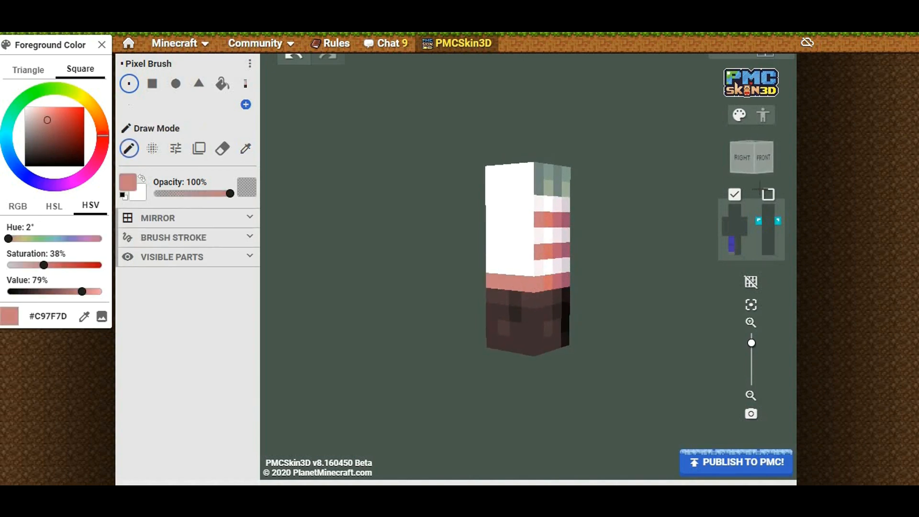
drag(528, 220, 492, 220)
alt+click(538, 235)
click(528, 236)
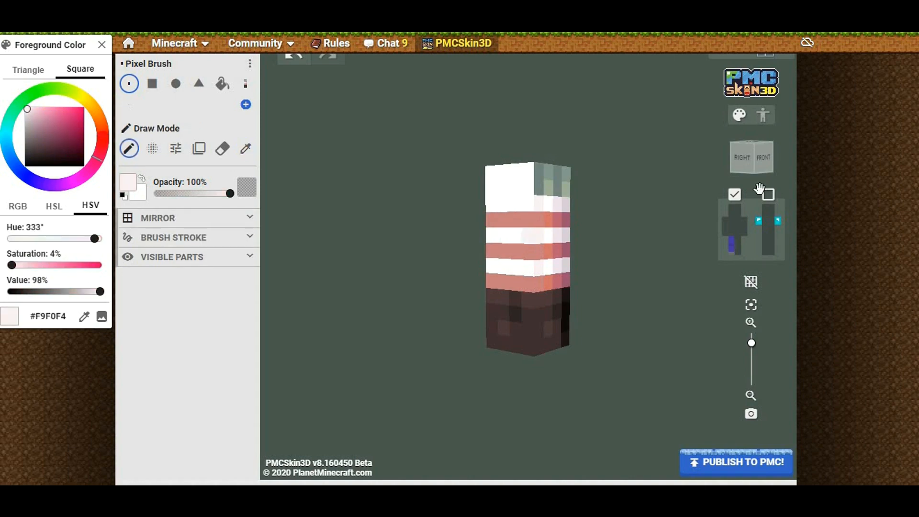
drag(528, 267, 492, 265)
alt+click(565, 265)
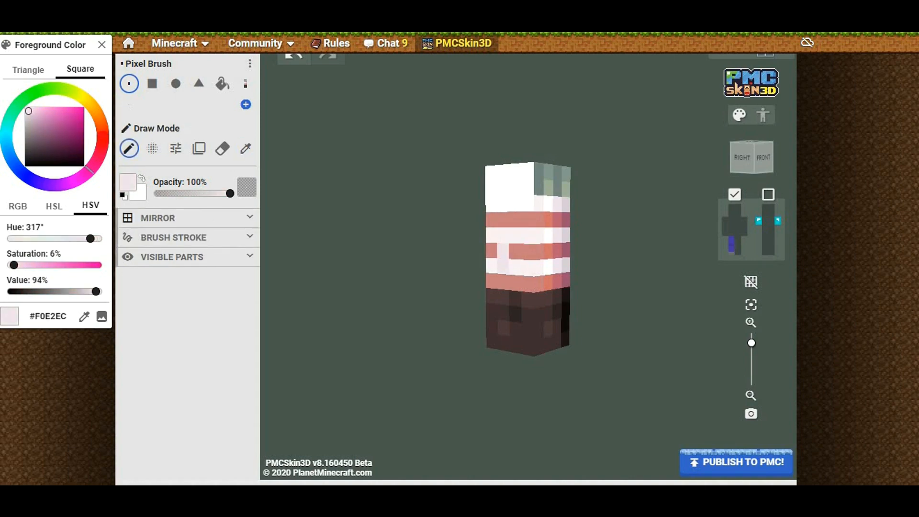
Paint the sweater hem on the right leg's outer side and fill the leg's top face with sampled #73847E and #80998C
alt+click(539, 174)
drag(528, 172, 528, 187)
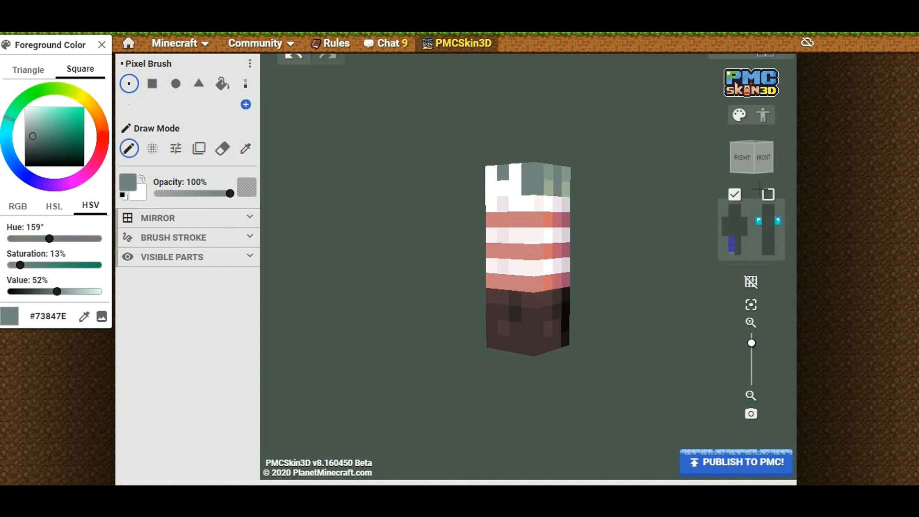
alt+click(549, 172)
click(503, 172)
drag(452, 192, 455, 234)
alt+click(506, 179)
drag(459, 192, 438, 202)
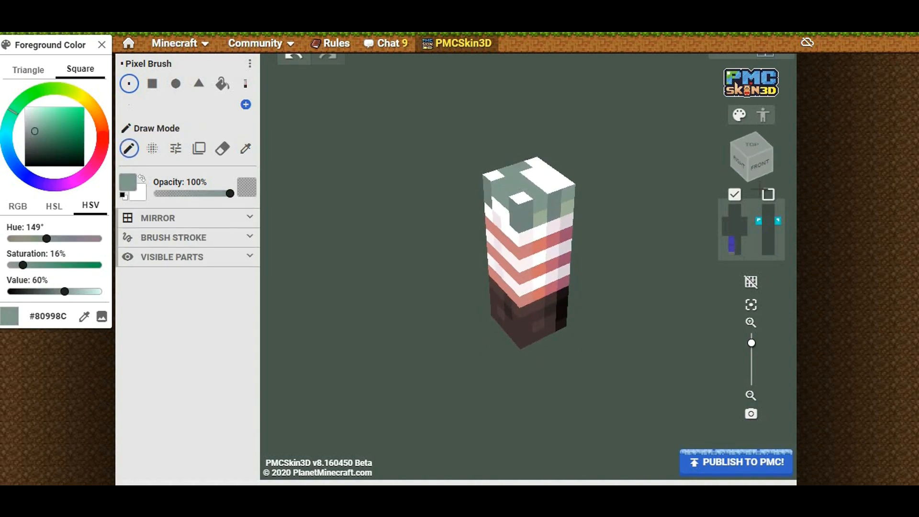
drag(555, 177, 535, 163)
alt+click(554, 198)
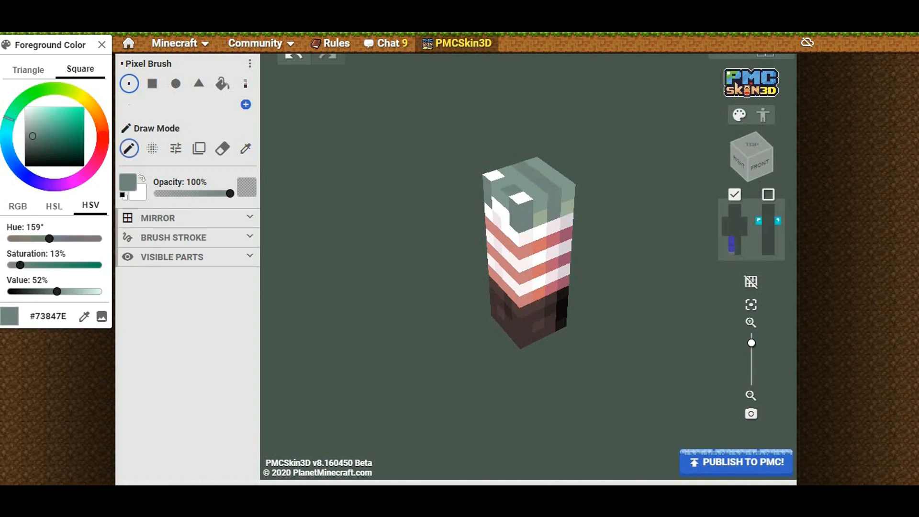
Add #9CAE95 to the hem's lower edge and continue the green hem onto the right leg's inner side
alt+click(567, 207)
drag(598, 216, 656, 193)
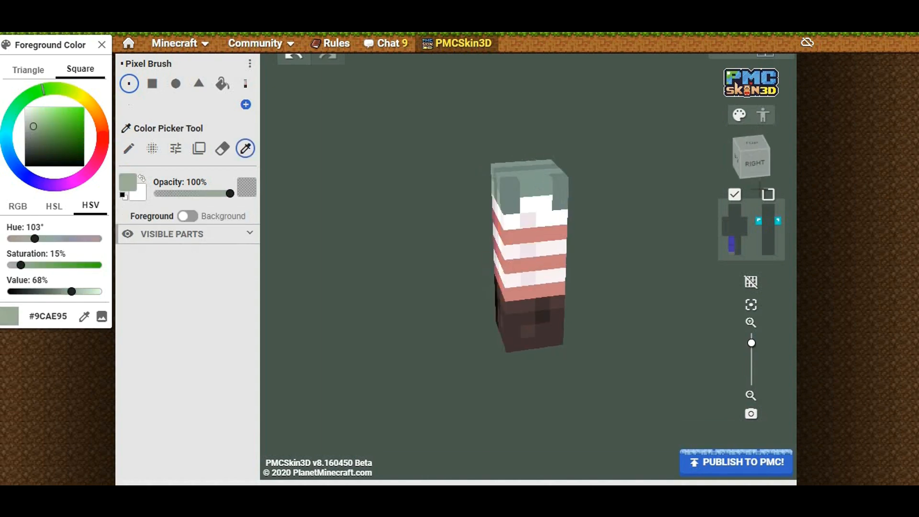
click(529, 203)
drag(593, 206, 483, 194)
mouse_move(541, 193)
mouse_down()
mouse_move(568, 190)
mouse_move(547, 176)
mouse_move(569, 175)
mouse_up()
alt+click(517, 177)
drag(598, 216, 604, 155)
Paint the legging stripes on the right leg's inner side with #9C5471 and #D8D0D8
alt+click(522, 213)
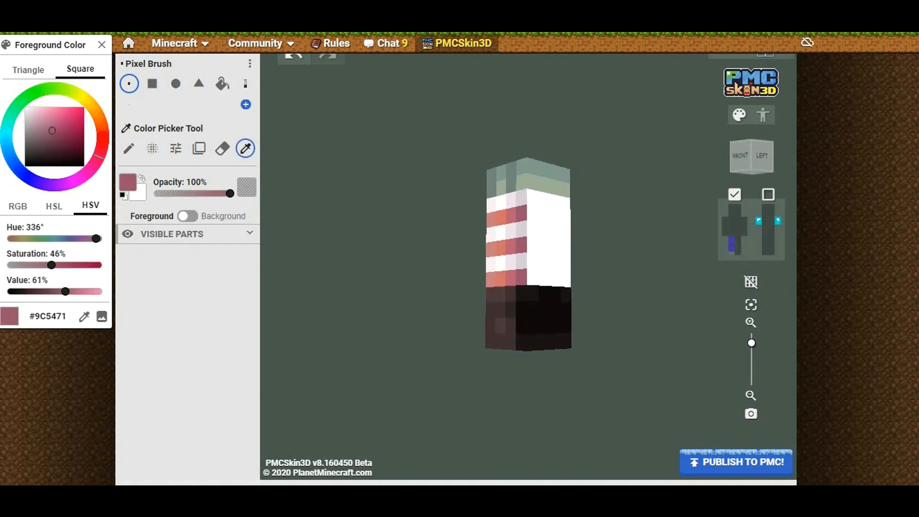
drag(533, 214, 566, 218)
alt+click(522, 262)
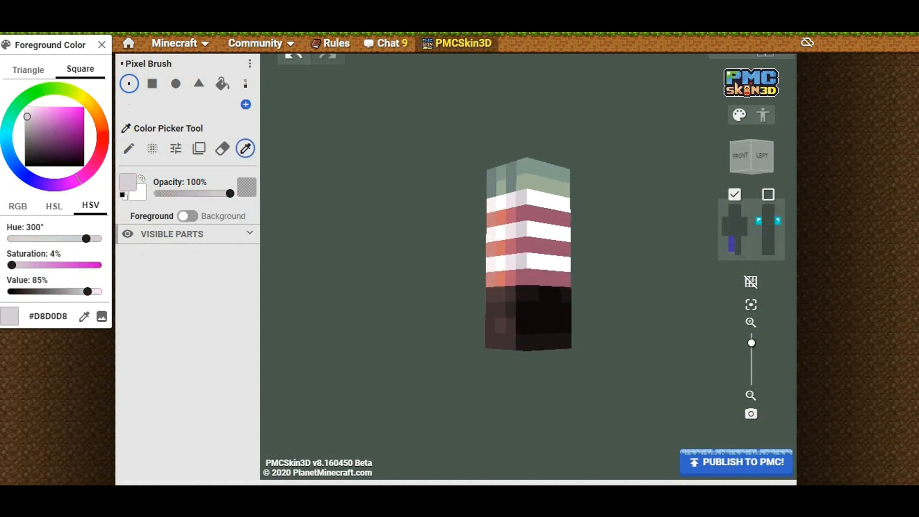
drag(532, 261, 565, 264)
Show the right leg's outer layer and paint raised boot details on it with sampled dark browns
mouse_move(760, 188)
mouse_down()
mouse_move(742, 192)
mouse_move(775, 197)
mouse_move(760, 190)
mouse_up()
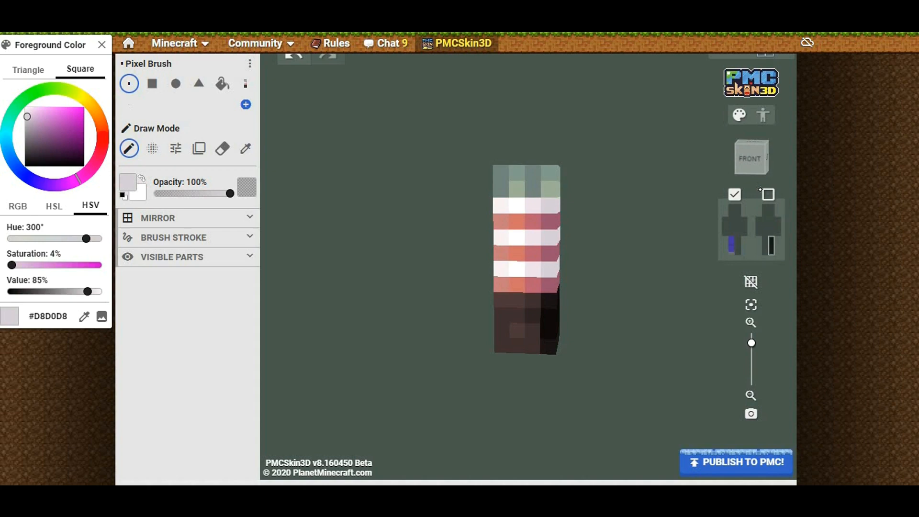
drag(588, 297, 587, 235)
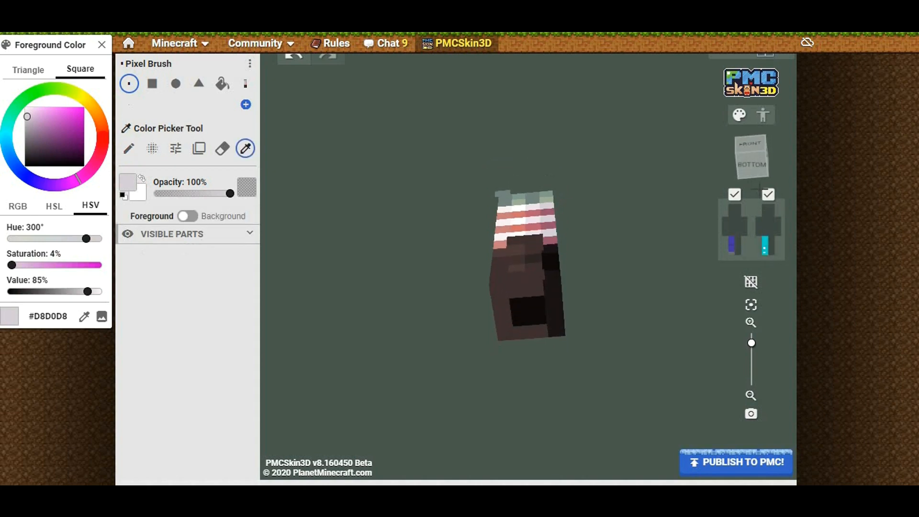
alt+click(536, 273)
click(537, 289)
drag(586, 278, 635, 335)
Paint raised hem pixels at the upper outer corner of the right leg's outer layer with sampled #73847E
click(543, 164)
drag(761, 196, 762, 230)
alt+click(536, 189)
click(547, 182)
Show all body parts again on both the base and outer layers and check the whole skin from the front
drag(760, 191, 761, 190)
click(726, 226)
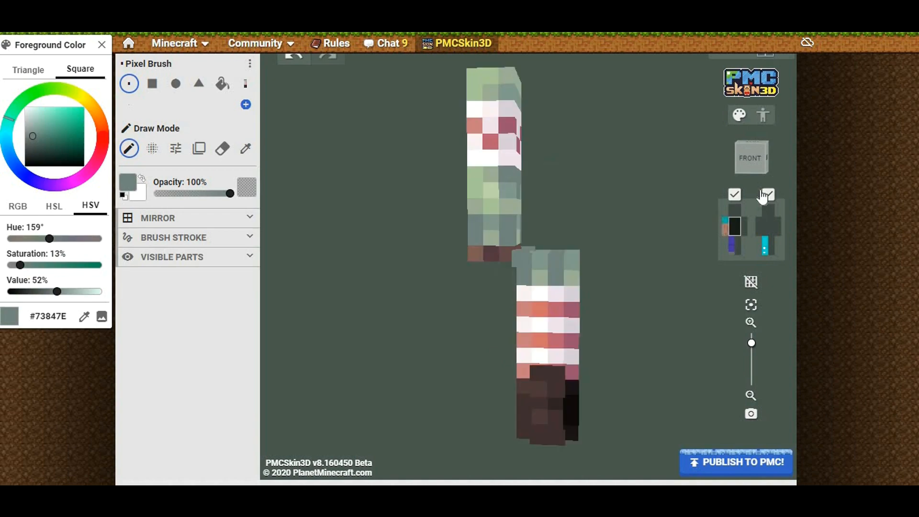
click(735, 226)
click(735, 210)
click(745, 225)
click(738, 244)
click(759, 226)
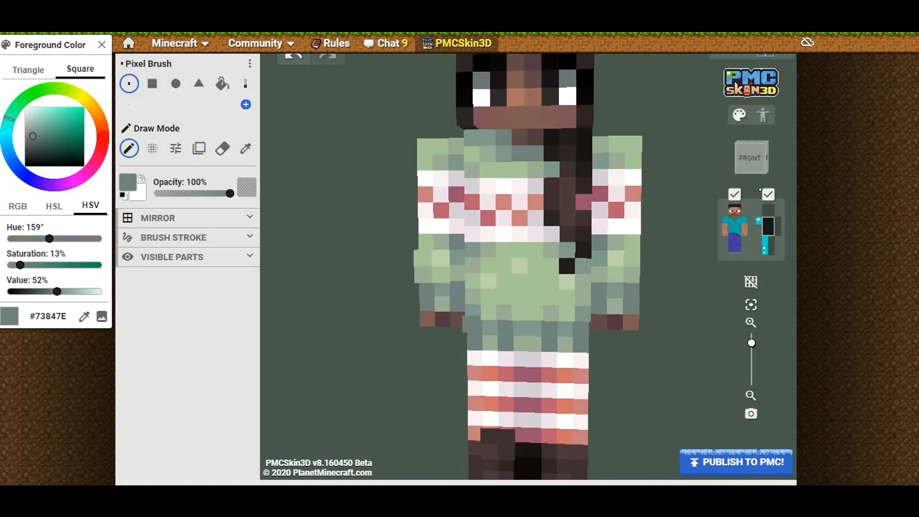
click(768, 226)
click(768, 210)
click(778, 227)
click(772, 243)
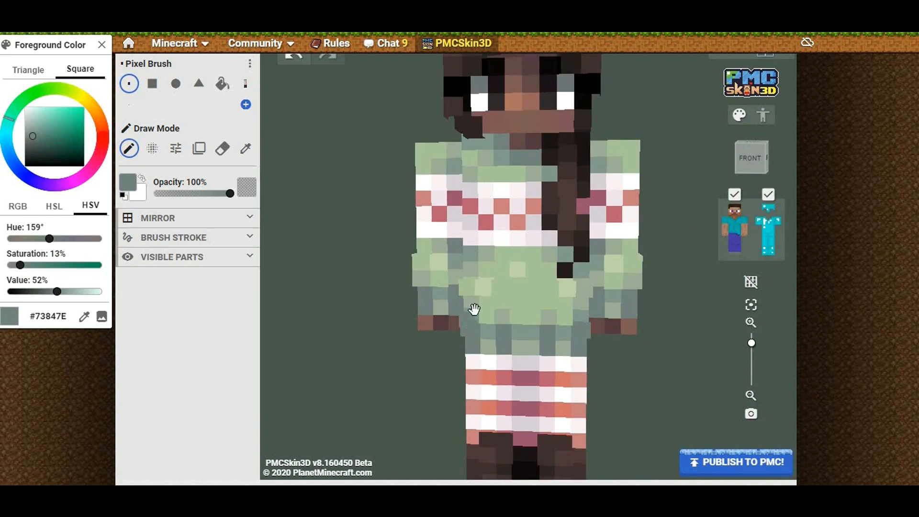
scroll(374, 210, down, 3)
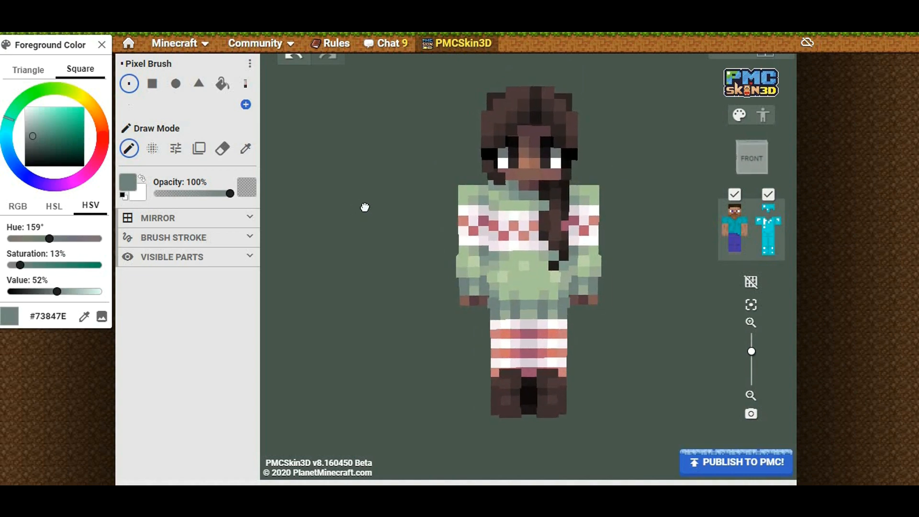
mouse_move(405, 215)
mouse_down()
mouse_move(216, 225)
mouse_move(443, 217)
mouse_move(405, 216)
mouse_up()
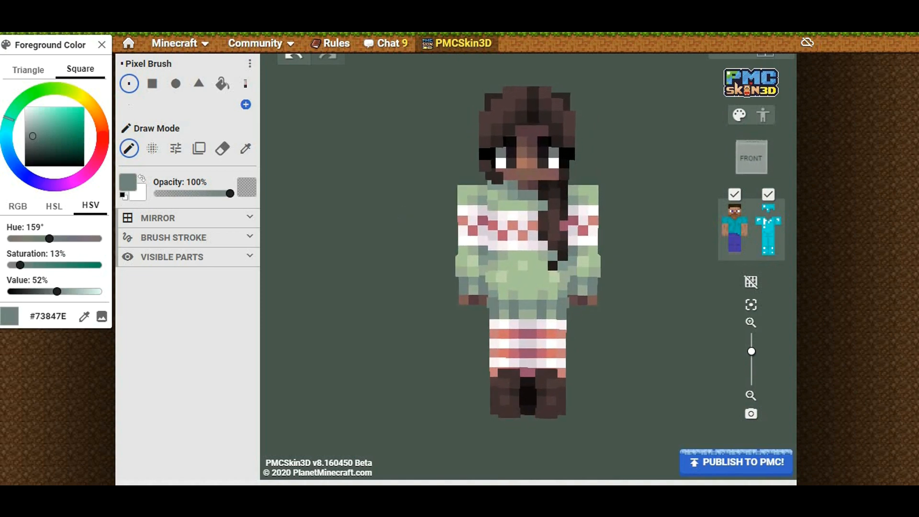
Hide the outer layer and paint ear patches on both sides of the head with the skin tone #815D55
click(769, 194)
key(i)
click(555, 172)
drag(617, 158, 505, 163)
key(b)
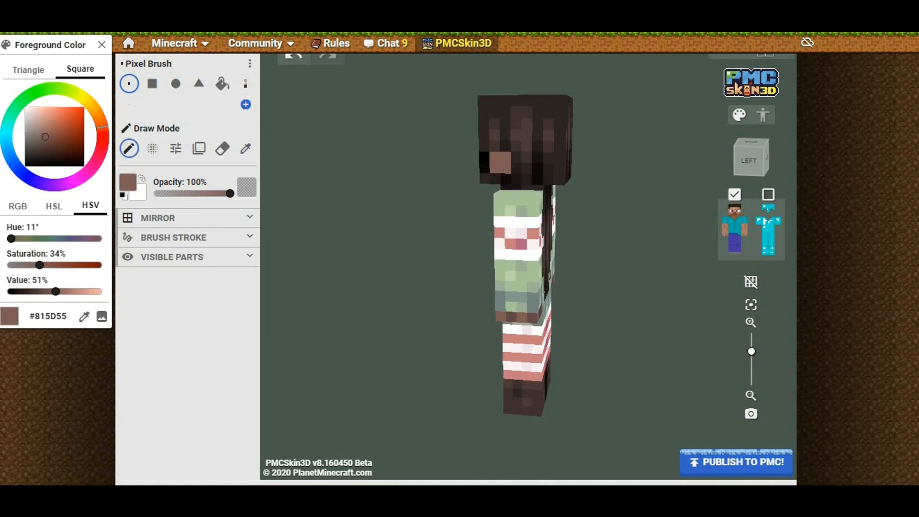
drag(445, 165, 641, 165)
click(557, 158)
mouse_move(547, 158)
mouse_down()
mouse_move(556, 168)
mouse_move(535, 158)
mouse_up()
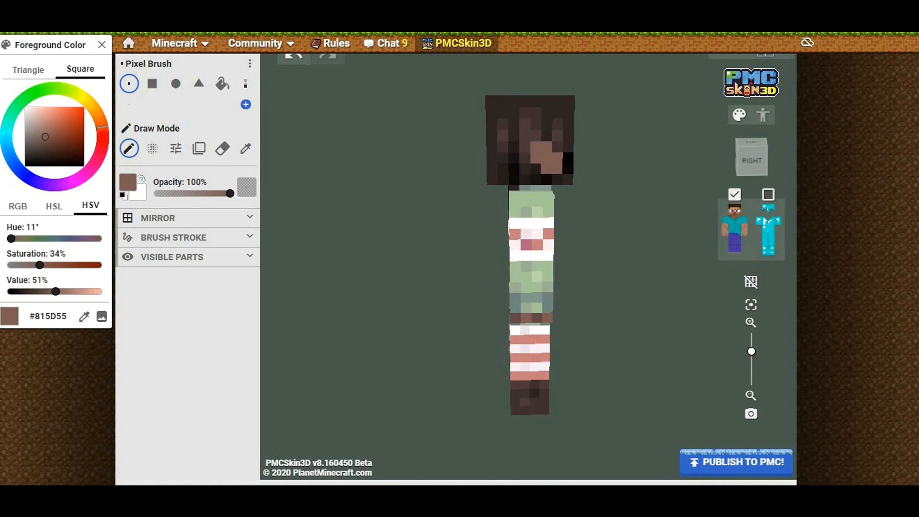
Shade the ear on the left side of the head with the darker skin tone #634847
drag(603, 153, 517, 139)
alt+click(563, 149)
alt+click(551, 145)
click(550, 148)
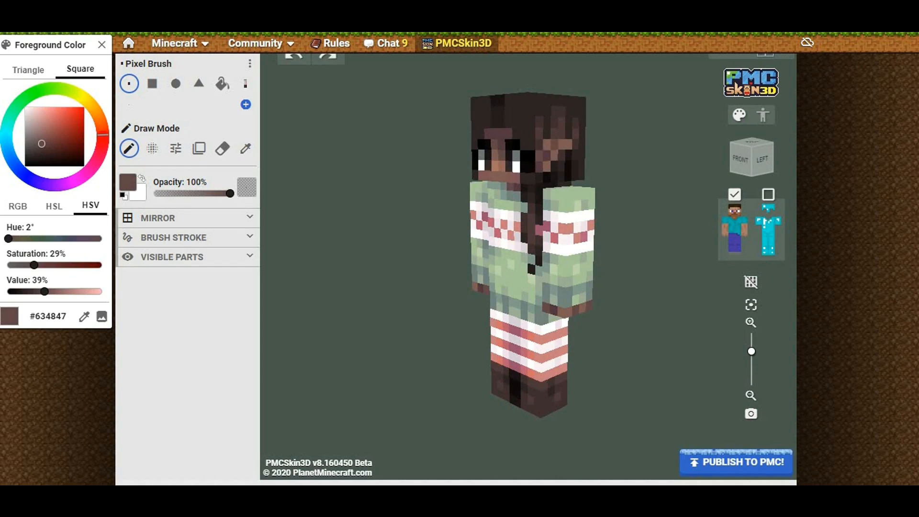
Highlight the left ear with #99675C and refine its shape with sampled skin tones
alt+click(502, 167)
drag(502, 168, 479, 143)
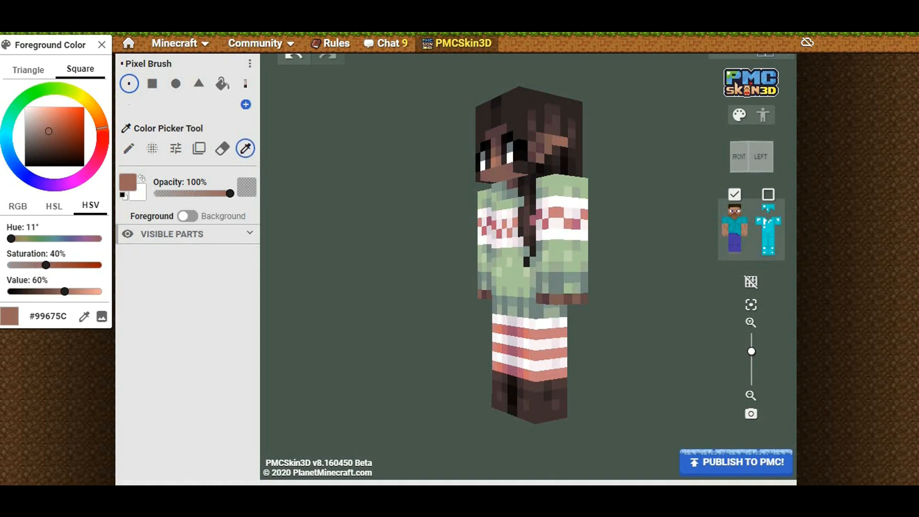
alt+click(551, 153)
alt+click(550, 158)
drag(551, 158, 517, 153)
alt+click(556, 144)
alt+click(550, 153)
click(768, 194)
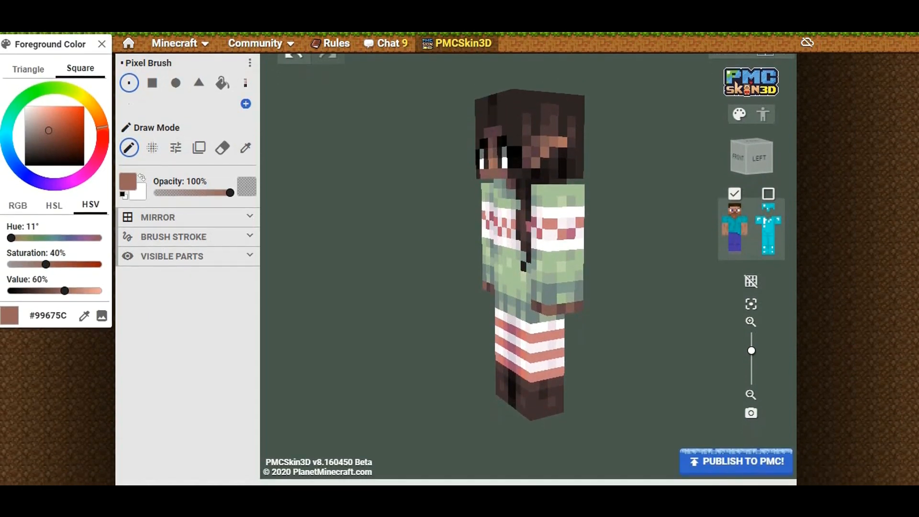
Sample the grey-green #73847E, change it to #516F5A and paint a leafy garland on the left side of the head
key(i)
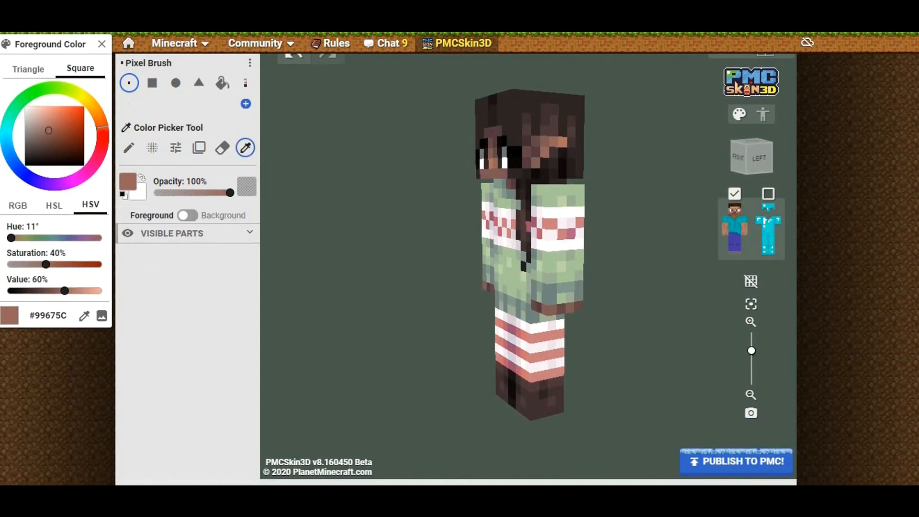
click(535, 118)
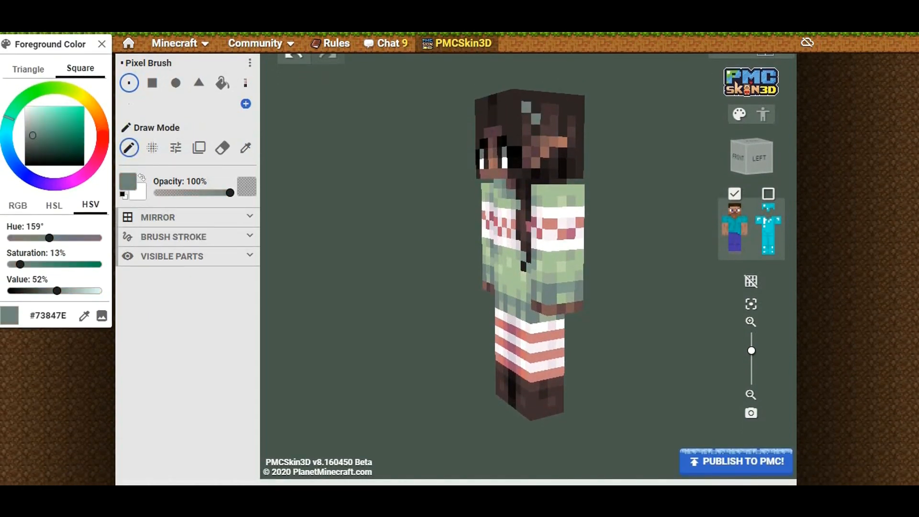
mouse_move(33, 135)
mouse_down()
mouse_move(25, 106)
mouse_move(48, 129)
mouse_move(41, 139)
mouse_up()
click(16, 104)
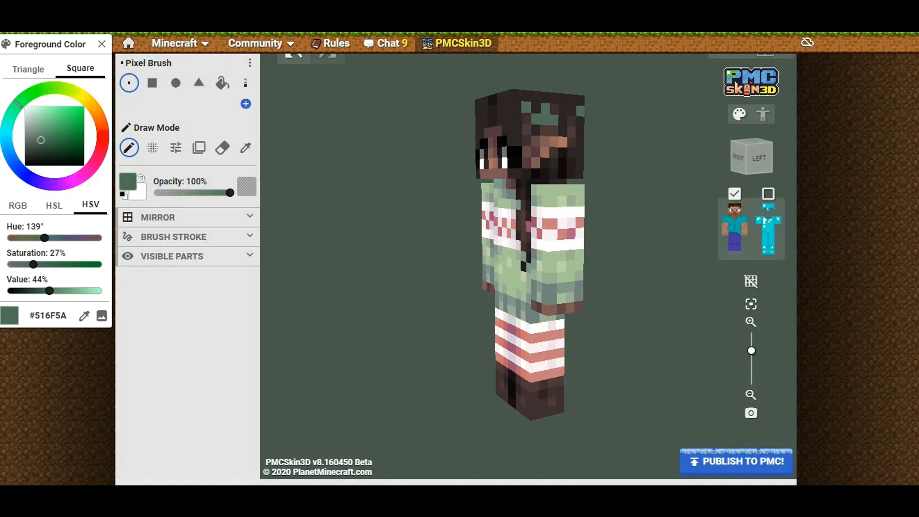
Undo the last two garland strokes and rearrange the leaf pattern on the left side of the head
drag(632, 269, 585, 268)
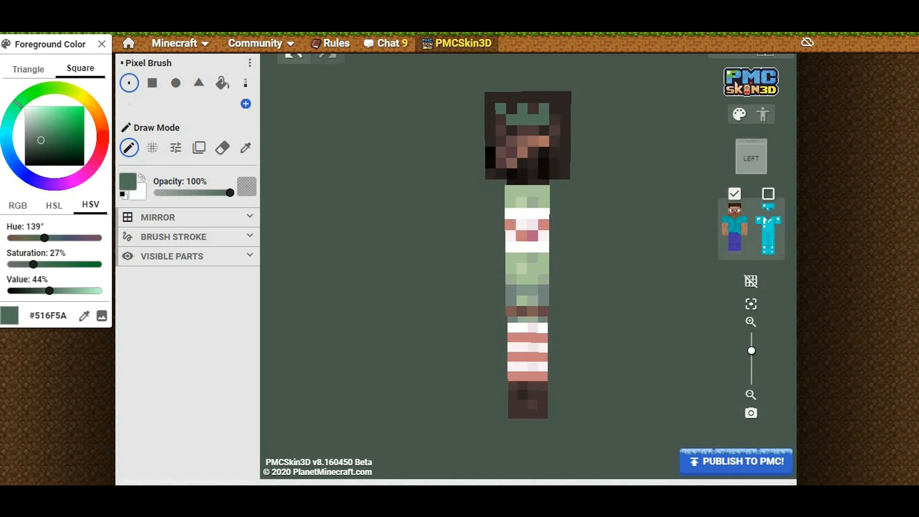
key(ctrl+z)
key(ctrl+z)
Show the outer layer and paint two red berries in #D5605D on the left garland, starting from a sampled sweater pink
alt+click(518, 337)
alt+click(517, 328)
drag(613, 268, 623, 269)
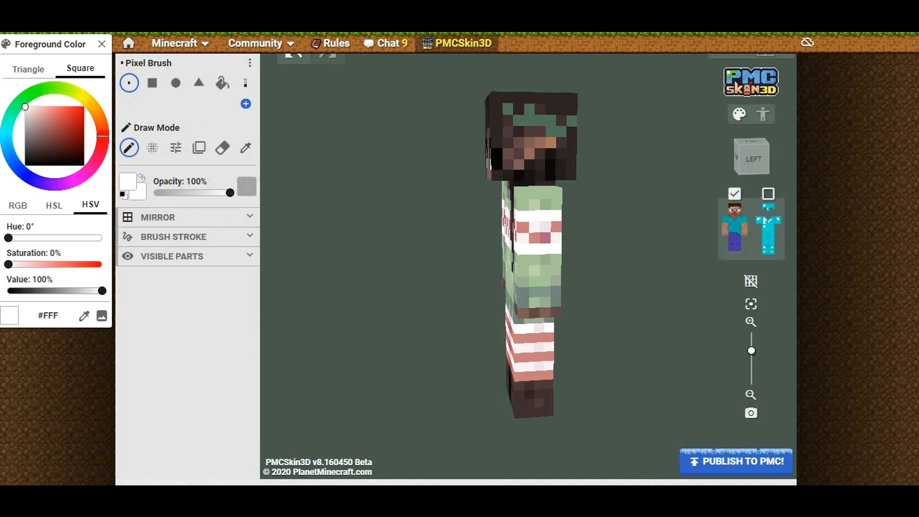
click(769, 193)
key(alt)
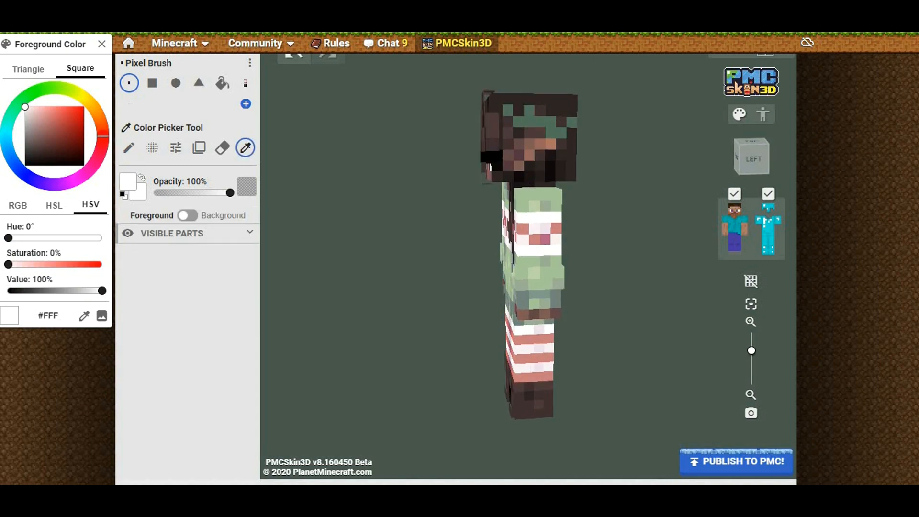
alt+click(545, 239)
alt+click(534, 216)
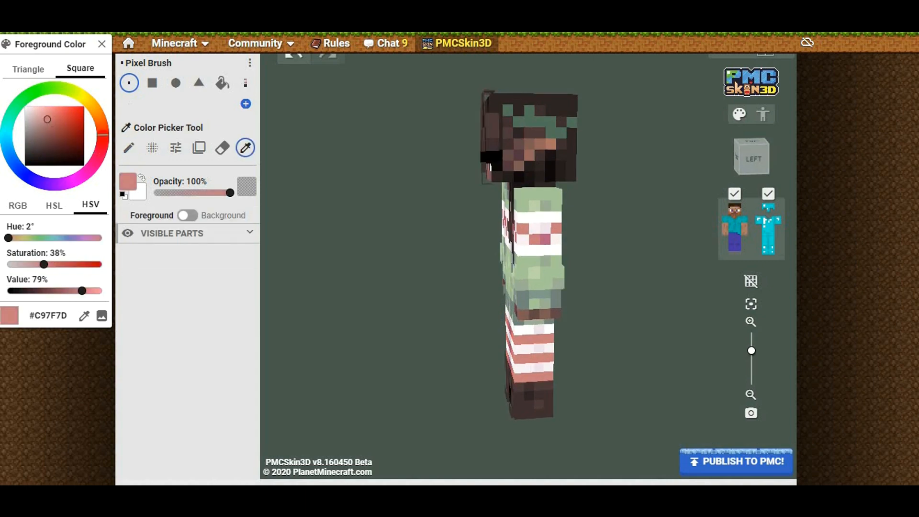
click(65, 118)
click(553, 132)
click(58, 116)
click(529, 119)
Hide the outer layer and shade the middle leaves of the left garland with darker, bluer greens
mouse_move(622, 239)
mouse_down()
mouse_move(671, 240)
mouse_move(615, 234)
mouse_up()
click(769, 194)
key(alt)
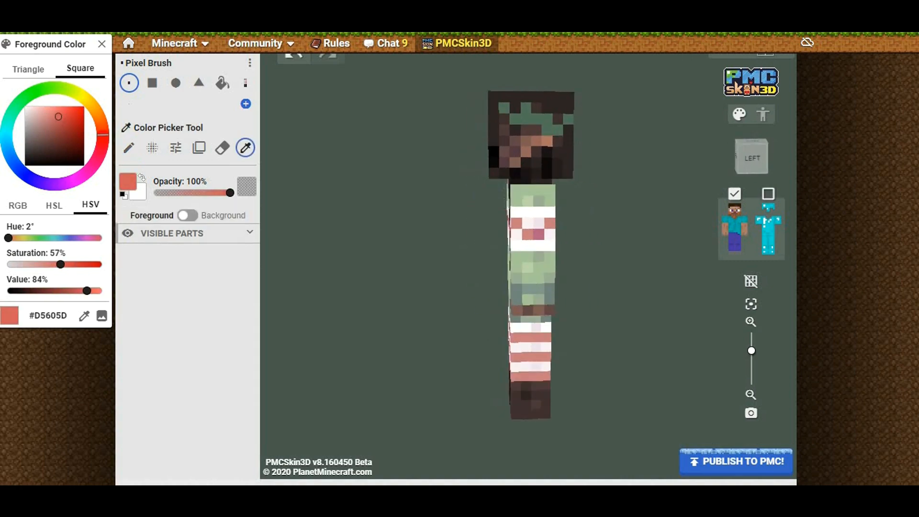
alt+click(532, 119)
click(13, 111)
drag(526, 119, 537, 119)
click(9, 116)
click(47, 148)
click(43, 145)
click(526, 119)
Highlight leaves of the left garland with the lighter green #5C845F
alt+click(548, 120)
click(27, 96)
click(49, 136)
click(43, 135)
click(547, 120)
Show the outer layer and add a red berry in #CF555F at the rear end of the left garland
click(768, 194)
alt+click(547, 129)
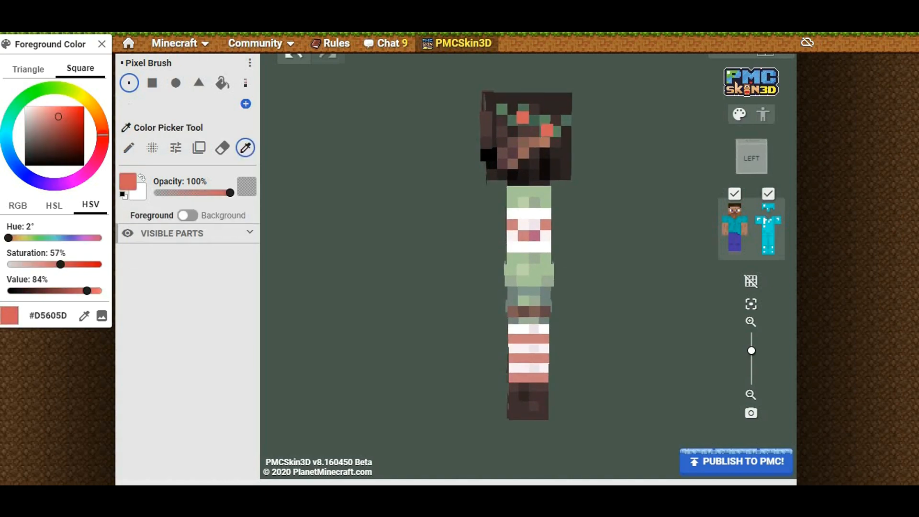
alt+click(522, 117)
drag(617, 168, 641, 169)
drag(63, 119, 60, 118)
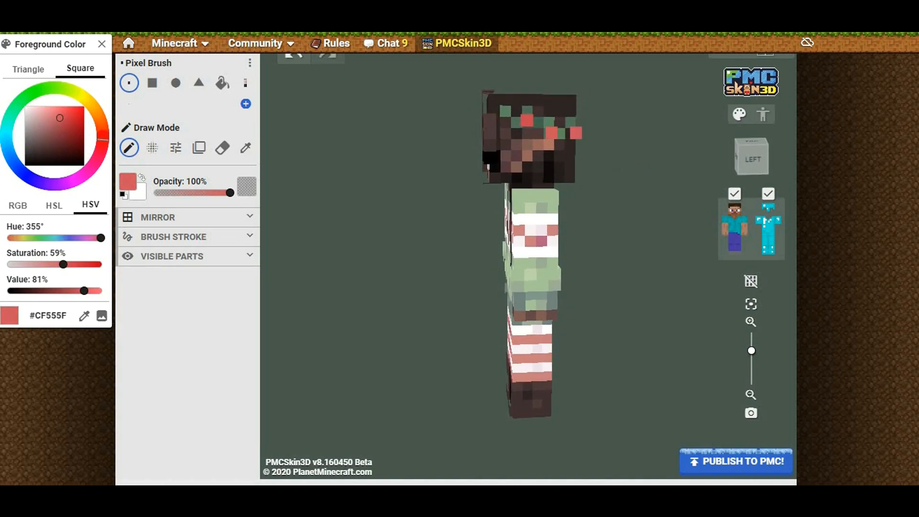
Hide the outer layer and copy the left side of the head onto the right side, flipped on the X axis
click(768, 193)
click(152, 83)
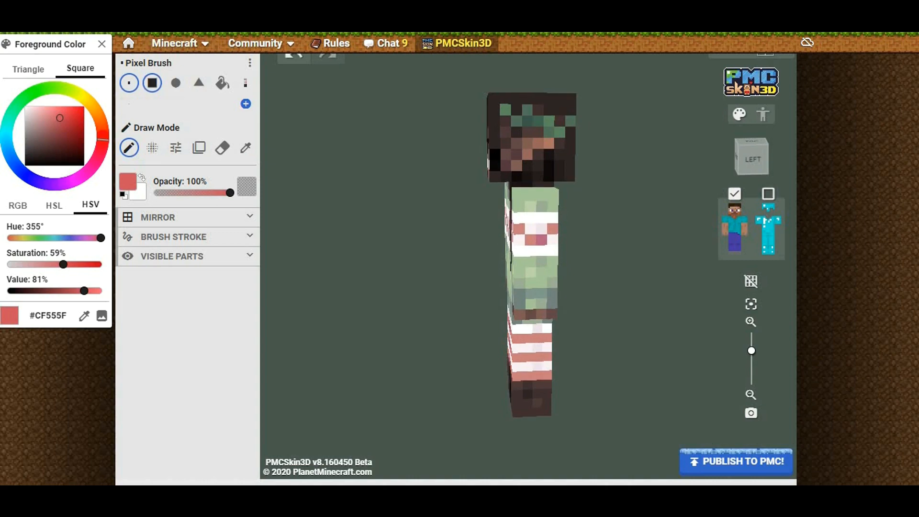
click(199, 148)
key(ctrl+v)
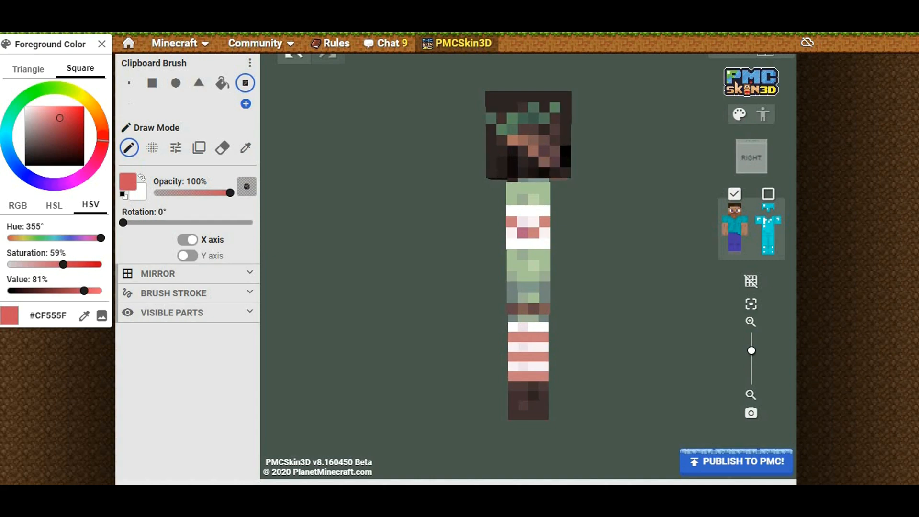
key(Escape)
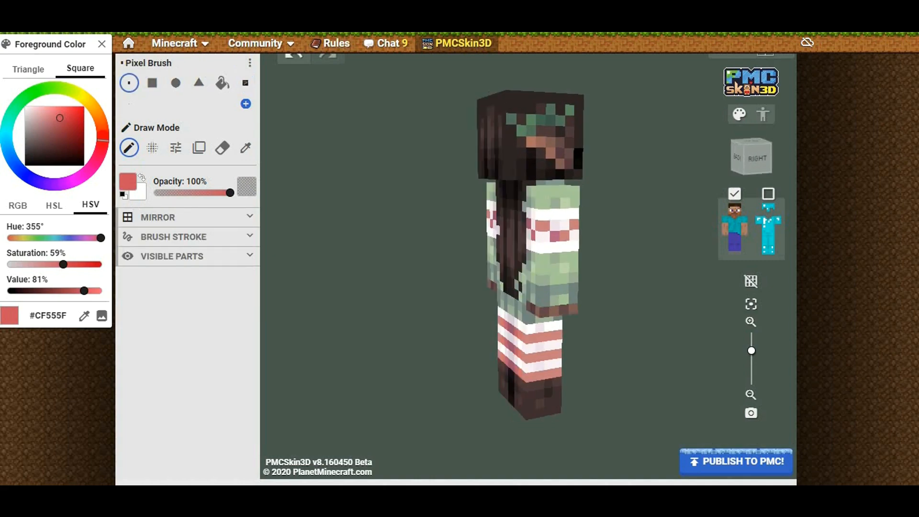
Extend the garland around the back of the head with the green #516F5A
key(alt)
click(554, 132)
click(540, 121)
click(524, 132)
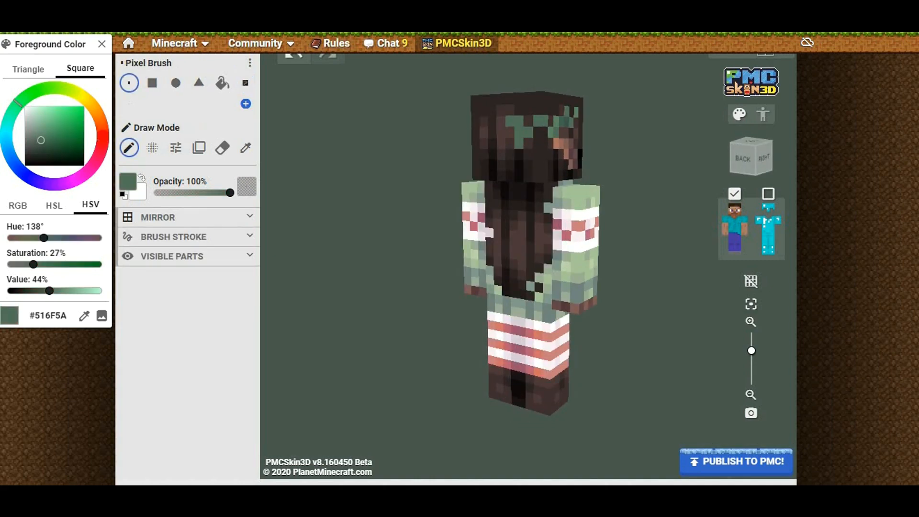
Vary the leaves of the back garland with the lighter green #5C845F and the darker green #416351
alt+click(567, 113)
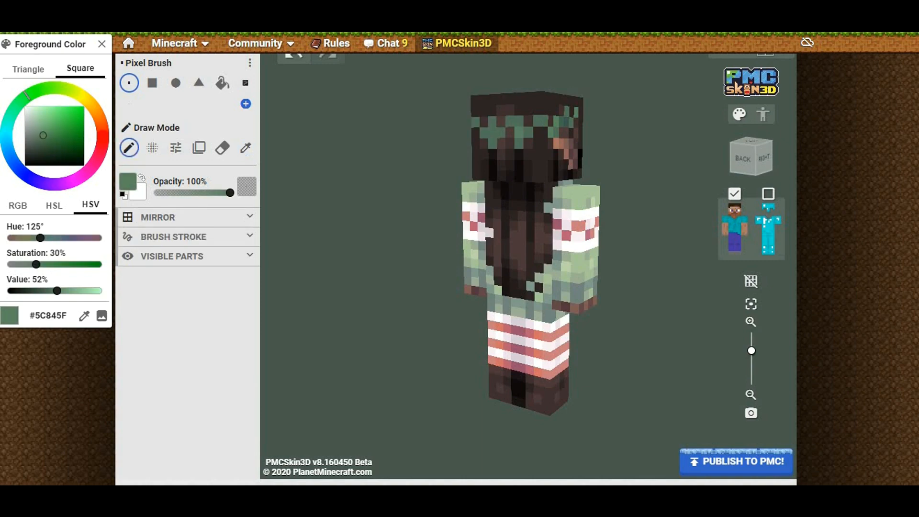
click(519, 121)
click(493, 133)
alt+click(567, 122)
click(492, 143)
alt+click(519, 127)
click(556, 132)
alt+click(493, 143)
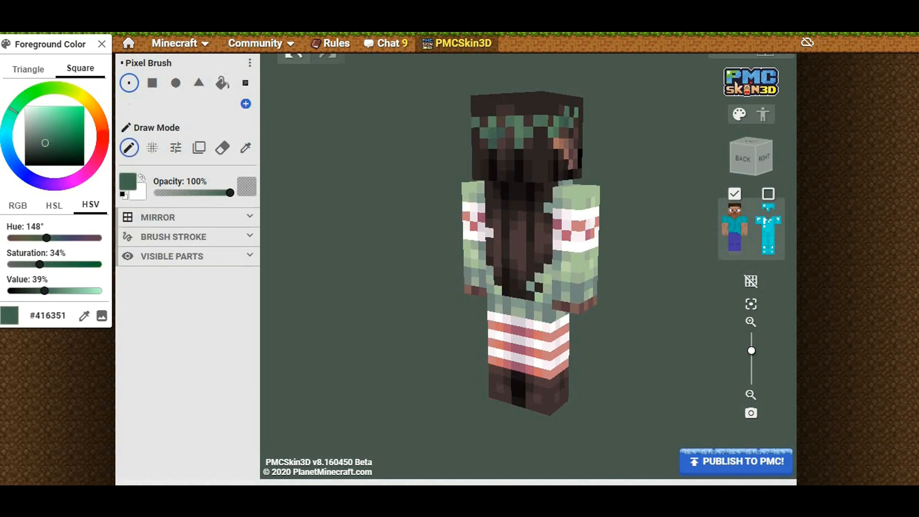
alt+click(519, 142)
alt+click(529, 132)
click(537, 132)
alt+click(519, 127)
Show the outer layer and paint red berries in #CC4853 on the right and back parts of the garland
mouse_move(373, 268)
mouse_down()
mouse_move(440, 268)
mouse_move(312, 268)
mouse_up()
click(768, 194)
alt+click(514, 137)
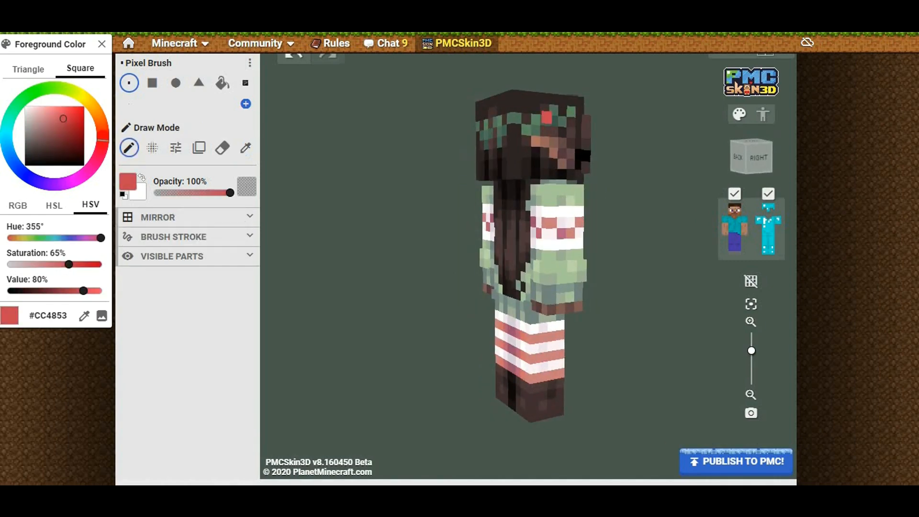
mouse_move(374, 268)
mouse_down()
mouse_move(450, 268)
mouse_move(275, 268)
mouse_up()
alt+click(495, 126)
click(542, 127)
click(532, 125)
alt+click(536, 127)
click(565, 128)
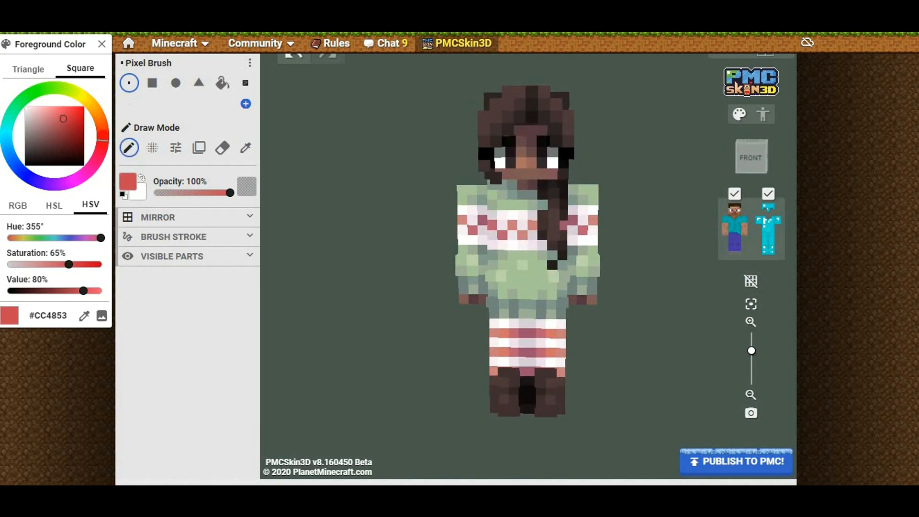
Hide the outer layer and paint over the top of the front braid with the collar tones #73847E, #80998C and #9CAE95
drag(647, 268, 354, 268)
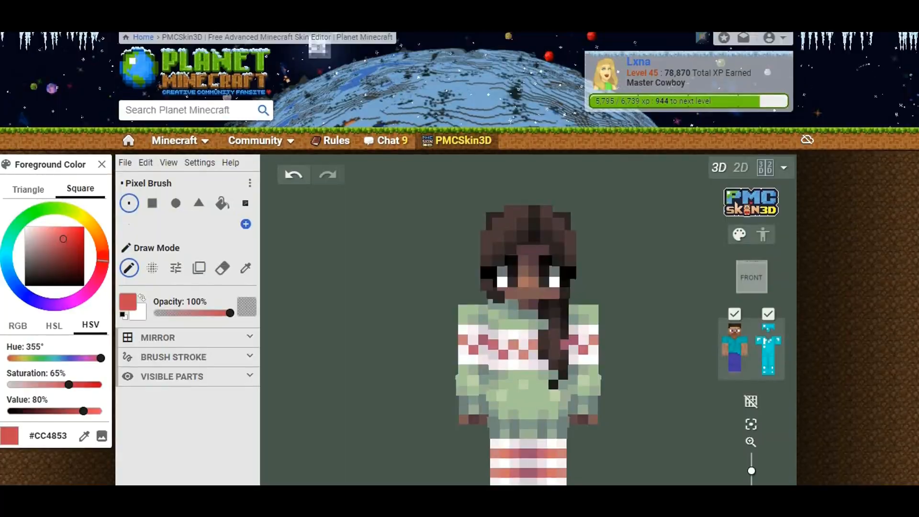
scroll(459, 259, down, 2)
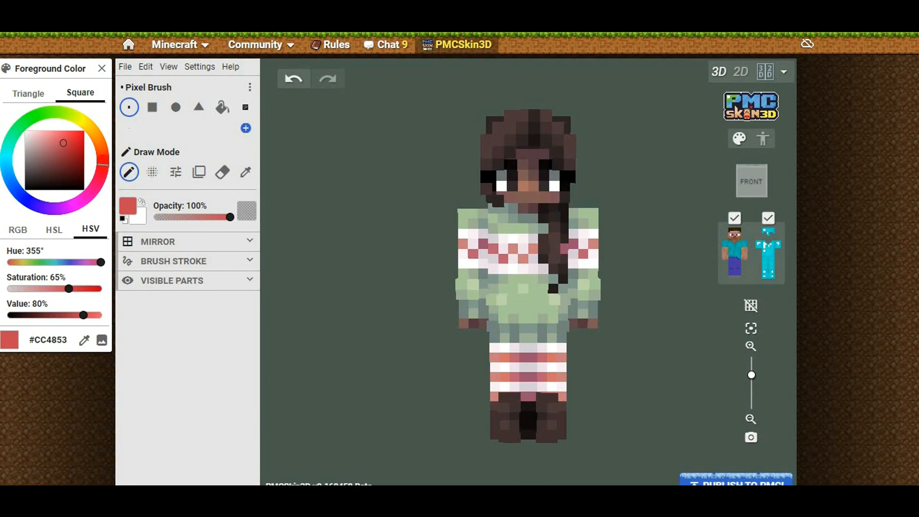
click(769, 218)
alt+click(513, 217)
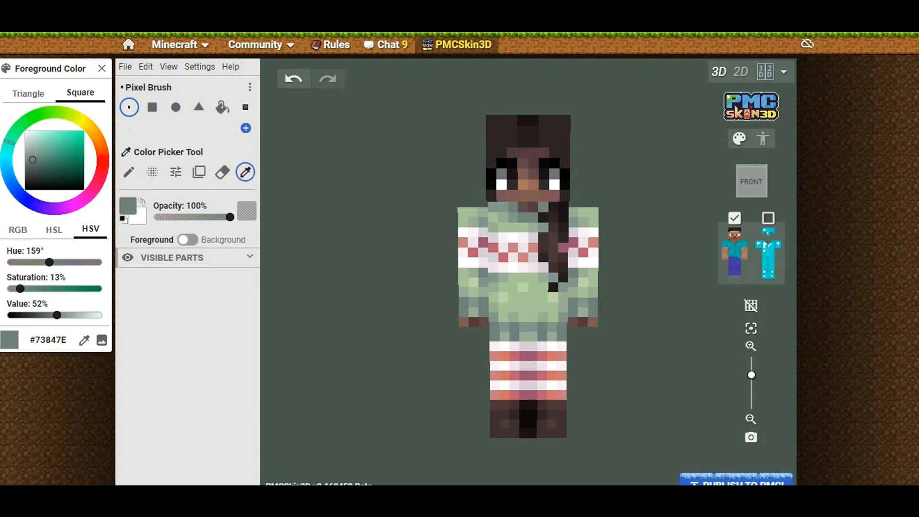
alt+click(533, 217)
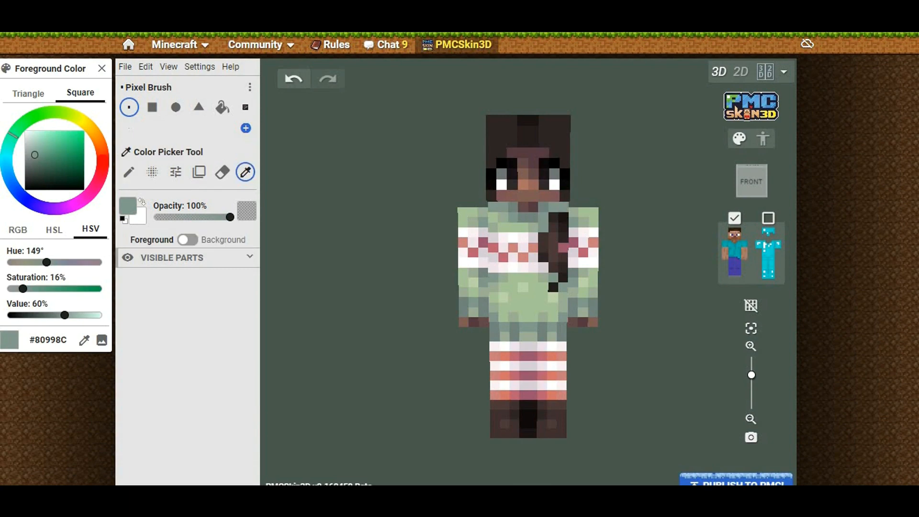
alt+click(543, 217)
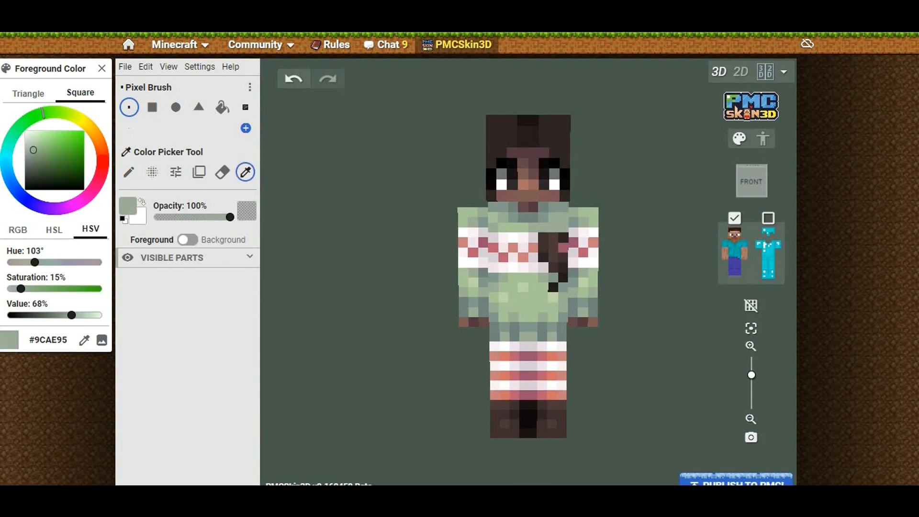
alt+click(513, 228)
alt+click(523, 238)
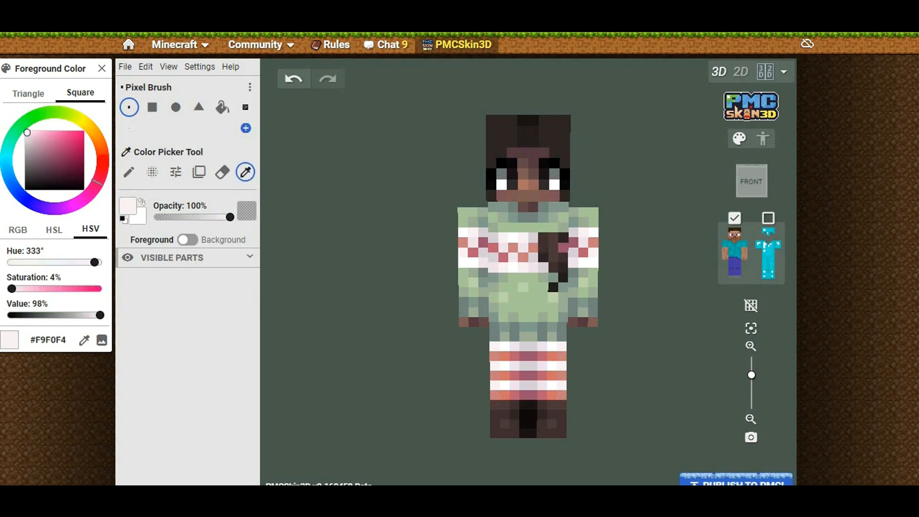
Cover the braid in the upper rows of the sweater's white band with sampled whites and red pattern pixels
alt+click(534, 237)
drag(544, 237, 553, 237)
click(563, 237)
alt+click(533, 248)
alt+click(524, 247)
click(533, 247)
alt+click(533, 258)
click(544, 247)
alt+click(503, 258)
click(563, 247)
alt+click(534, 248)
Complete the lower band pattern and replace the braid's tip with sampled sweater greens, including #A6C397
mouse_move(543, 257)
mouse_down()
mouse_move(563, 257)
mouse_move(554, 267)
mouse_up()
alt+click(544, 267)
alt+click(503, 257)
click(533, 257)
click(553, 258)
alt+click(573, 263)
alt+click(534, 267)
alt+click(573, 262)
alt+click(543, 278)
alt+click(549, 290)
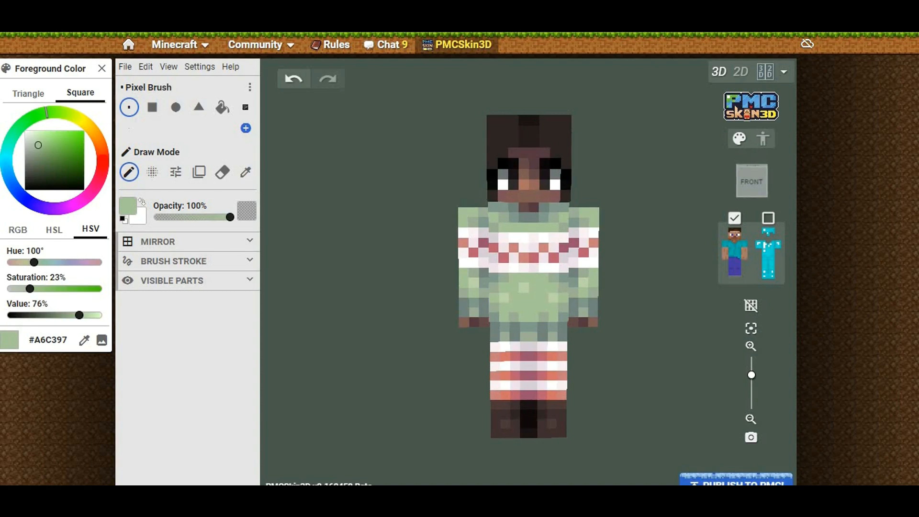
Show the outer layer and erase the braid from the front of the torso
click(768, 218)
key(e)
drag(555, 217, 555, 258)
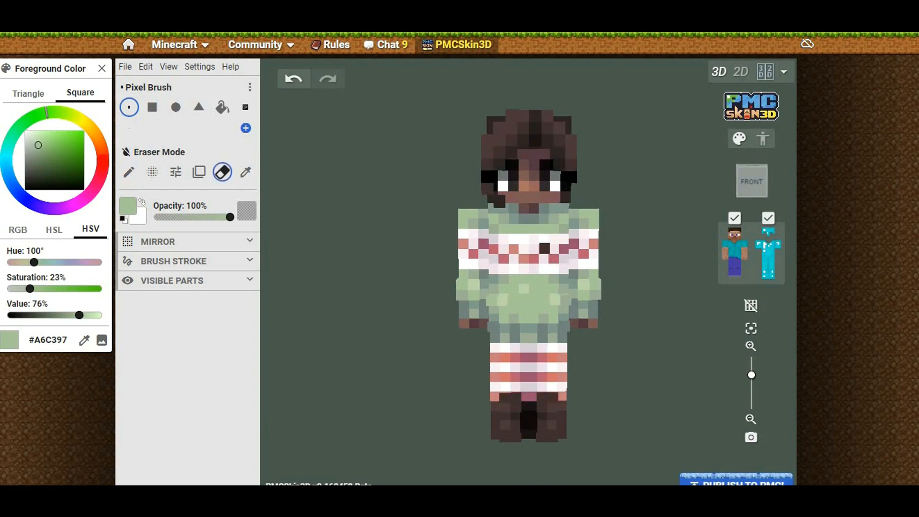
drag(635, 268, 629, 274)
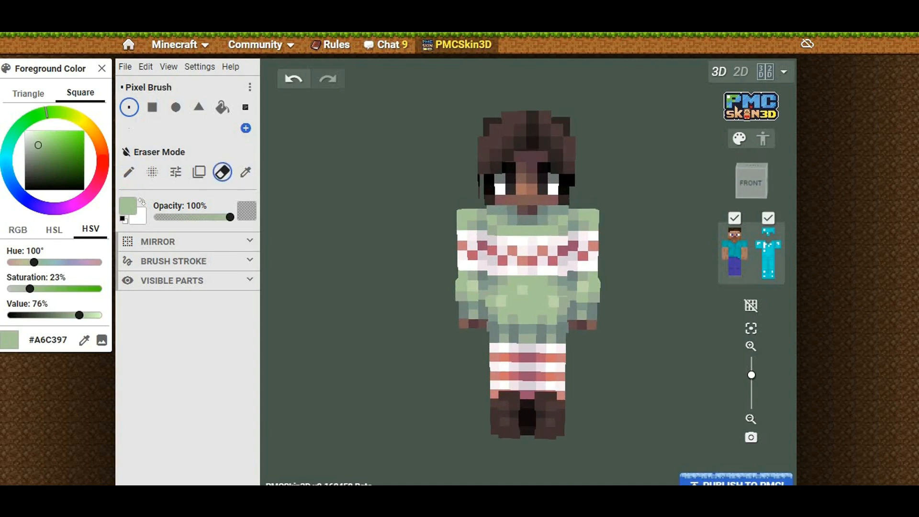
On the base layer, repaint the hair beside the face with #2D2525 and the lower cheek edges with #81555A
click(768, 218)
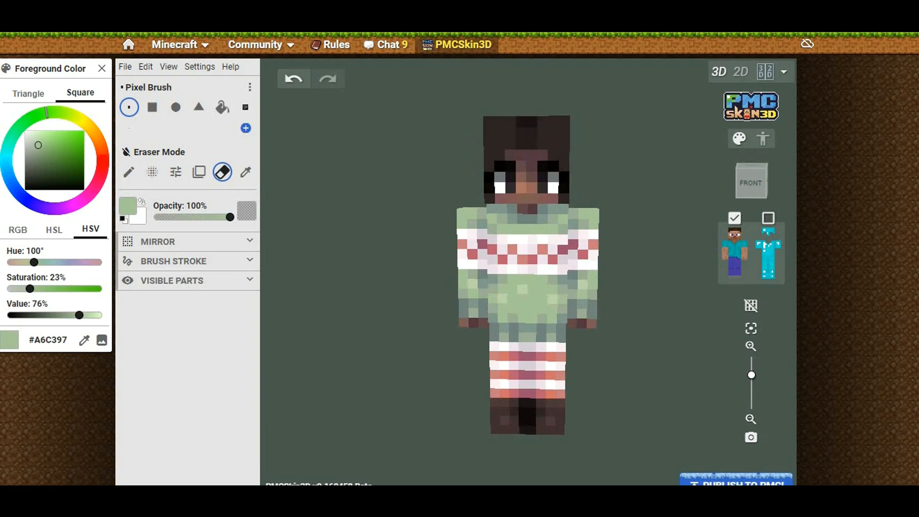
key(i)
click(546, 139)
key(b)
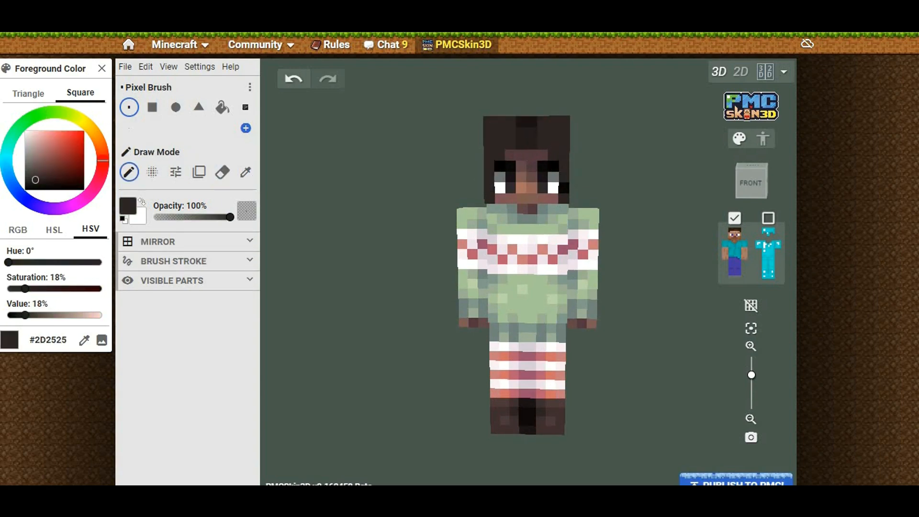
key(i)
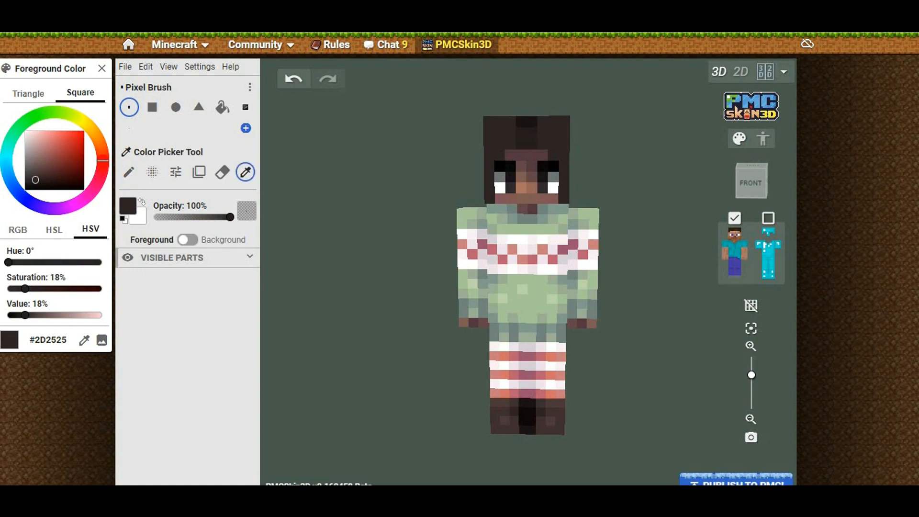
click(555, 197)
key(b)
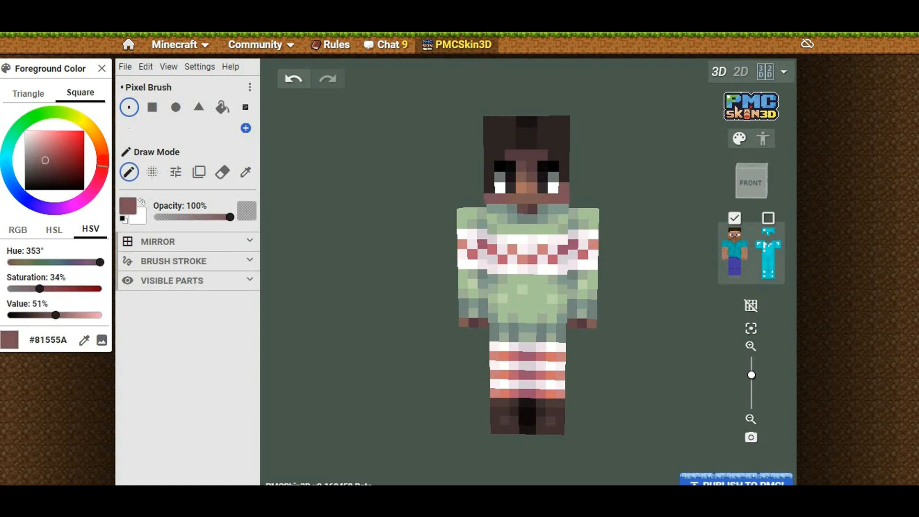
click(768, 218)
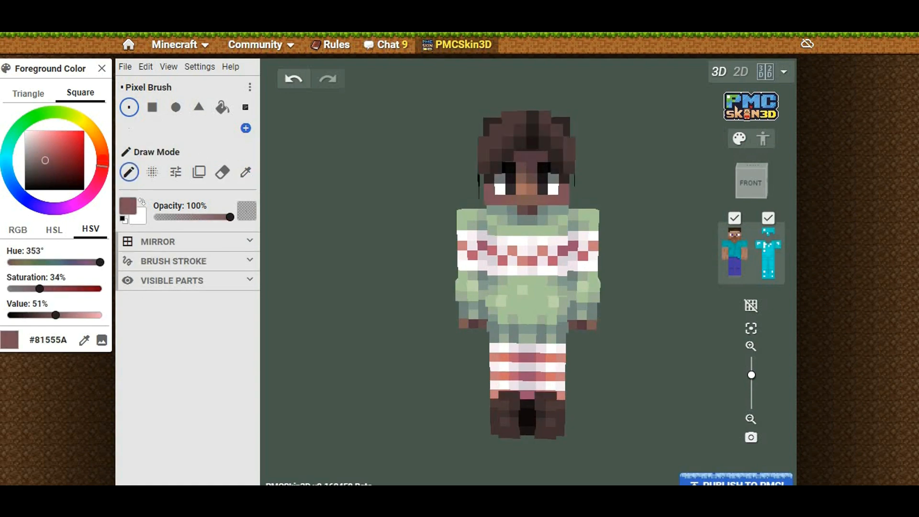
click(768, 218)
Refine the jaw and hairline on the side of the head with sampled skin and hair tones
drag(670, 258, 694, 263)
alt+click(540, 199)
alt+click(533, 188)
alt+click(528, 171)
drag(522, 197, 531, 197)
alt+click(537, 189)
click(531, 197)
click(539, 164)
alt+click(540, 154)
click(545, 165)
Touch up the jaw edges from below with a skin tone sampled from the face
drag(670, 263, 615, 227)
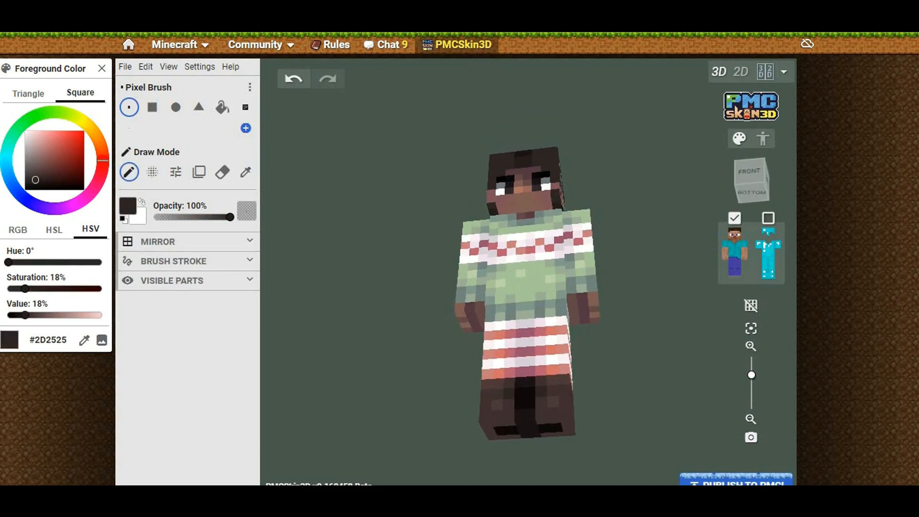
alt+click(546, 197)
click(555, 192)
click(493, 212)
drag(445, 211, 449, 246)
Show the outer layer and check the skin from several angles for leftover pixels to erase
click(768, 218)
drag(661, 261, 601, 287)
click(223, 172)
drag(431, 268, 680, 261)
mouse_move(680, 261)
mouse_down()
mouse_move(704, 261)
mouse_move(598, 270)
mouse_up()
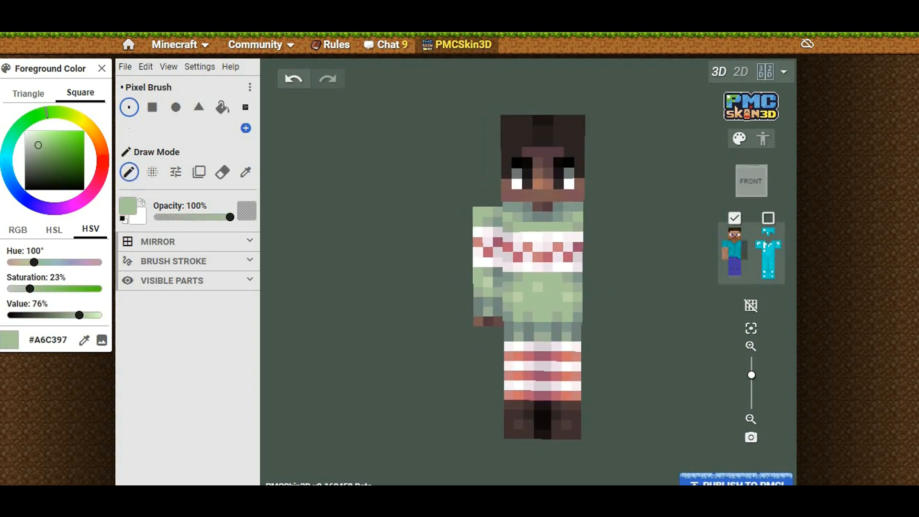
Touch up the lower sweater on the torso's left side with greens sampled from it, ending on #9CAE95
scroll(747, 259, down, 1)
click(556, 290)
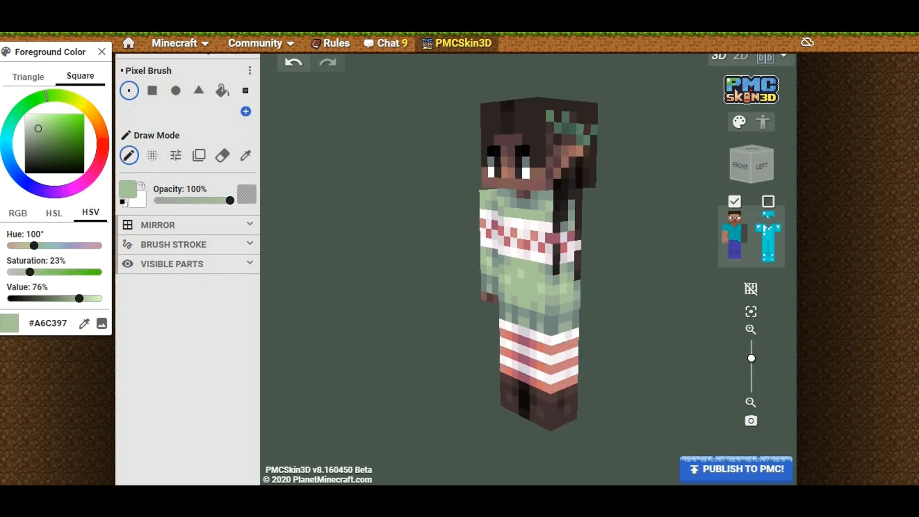
alt+click(556, 286)
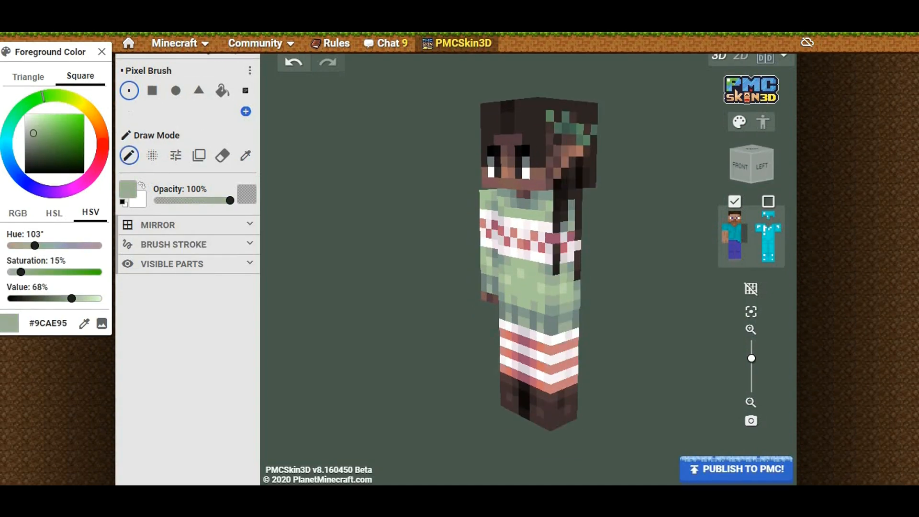
Clone the right side of the base-layer torso and paste the copy onto the torso's left side
drag(492, 136, 335, 139)
click(152, 90)
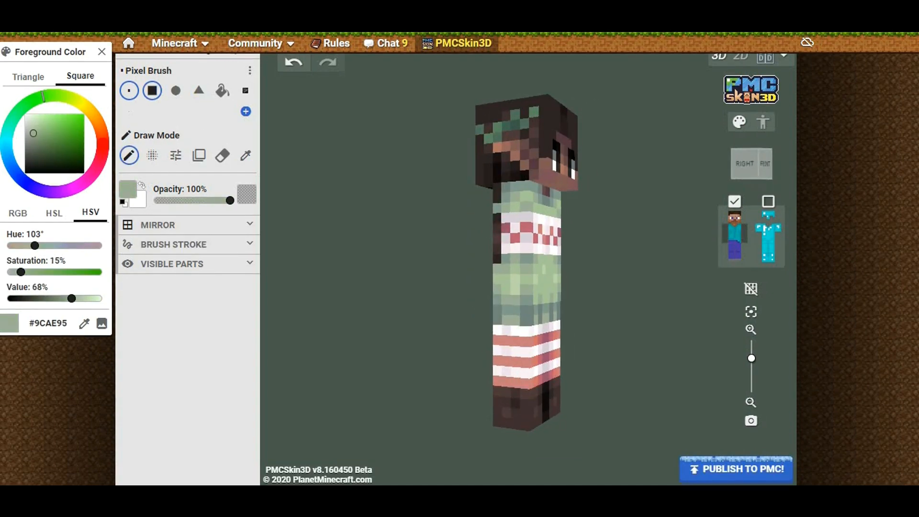
click(199, 155)
click(511, 242)
drag(623, 268, 465, 269)
click(536, 249)
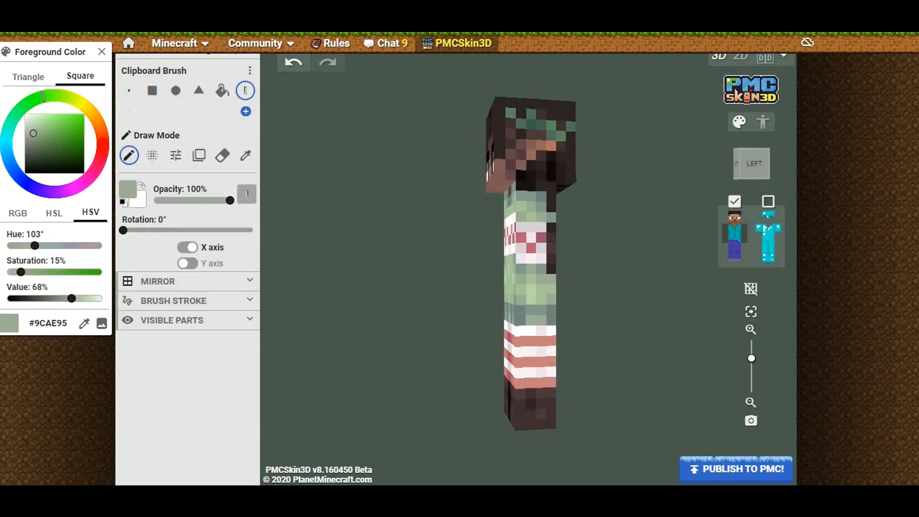
drag(594, 263, 680, 262)
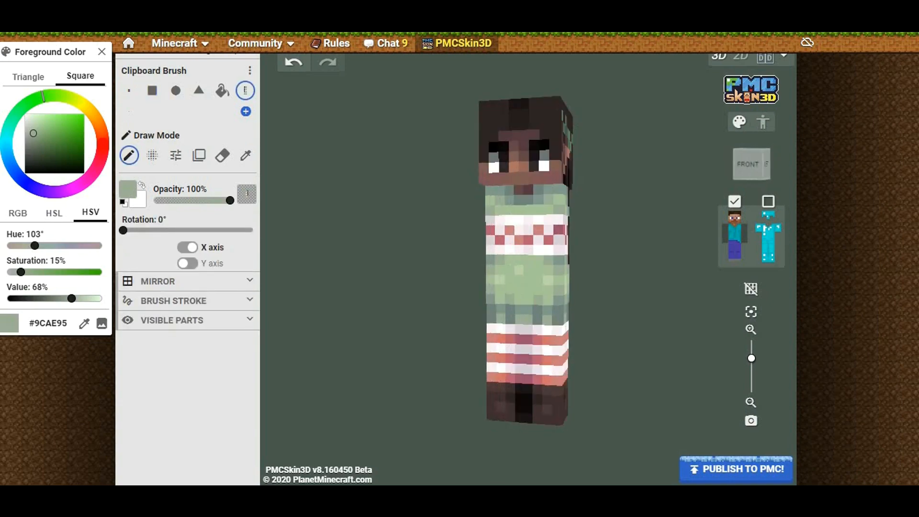
Clone the full sweater front from the base-layer torso and paste it onto the torso's back
click(152, 90)
click(199, 156)
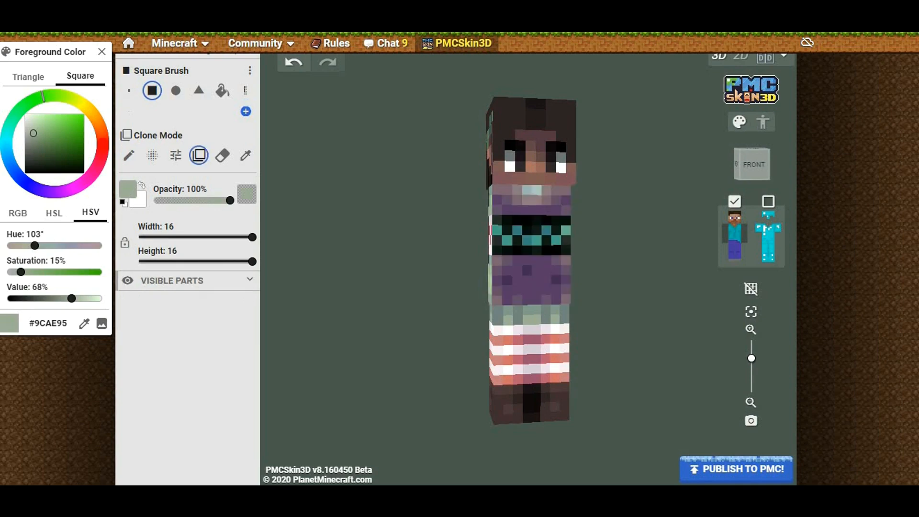
click(531, 259)
drag(646, 263, 460, 264)
click(527, 259)
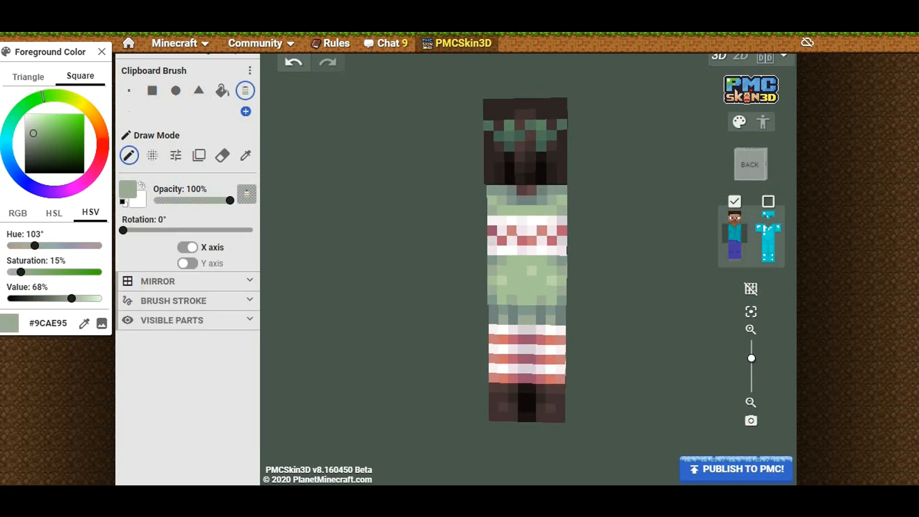
Paint over the copied neckline skin on the sweater's back with greens sampled from the surrounding collar
key(i)
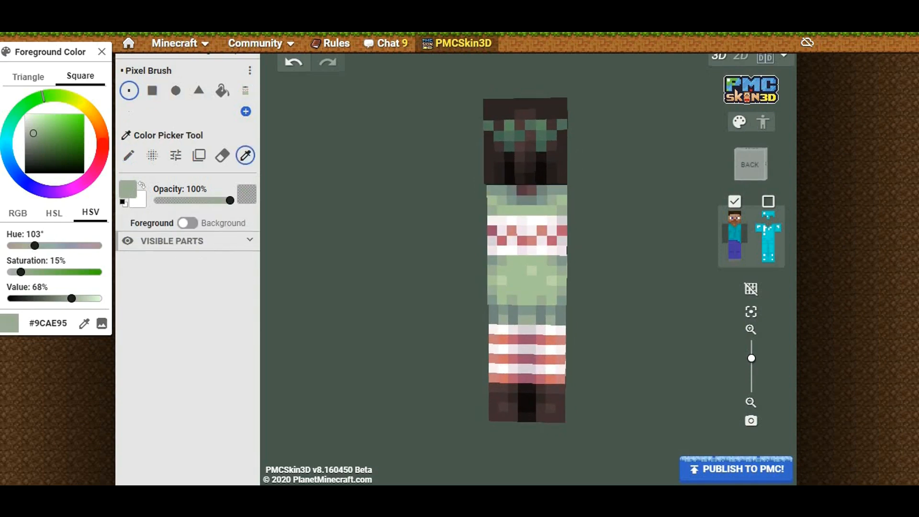
click(541, 190)
drag(531, 190, 522, 190)
click(542, 200)
key(i)
click(511, 200)
click(522, 200)
key(i)
click(492, 211)
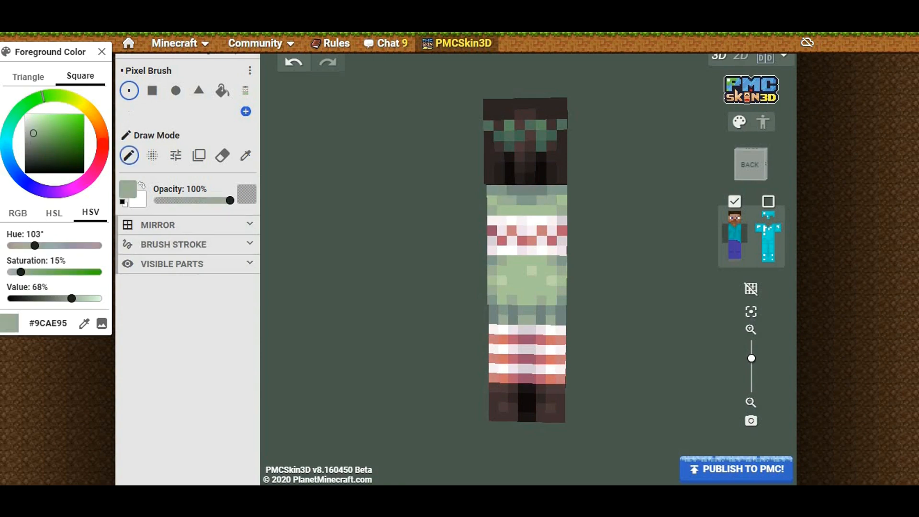
Show the outer layer and erase its leftover pixels from the back of the sweater with mirroring off
click(768, 201)
key(m)
key(e)
mouse_move(501, 231)
mouse_down()
mouse_move(522, 273)
mouse_move(553, 263)
mouse_up()
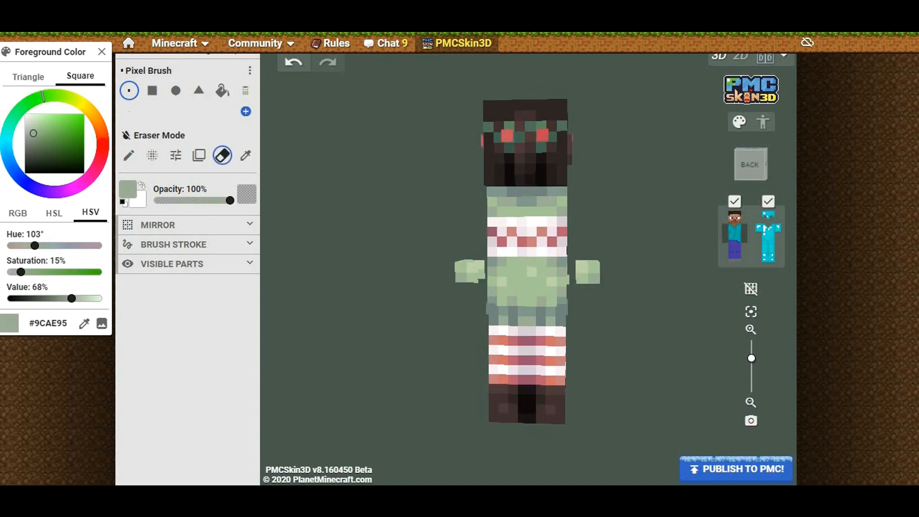
Hide the outer layer and touch up the torso's right side with sampled sweater colors, including #A6C397
click(768, 201)
mouse_move(665, 225)
mouse_down()
mouse_move(579, 227)
mouse_move(528, 241)
mouse_up()
key(i)
click(547, 240)
key(i)
click(538, 232)
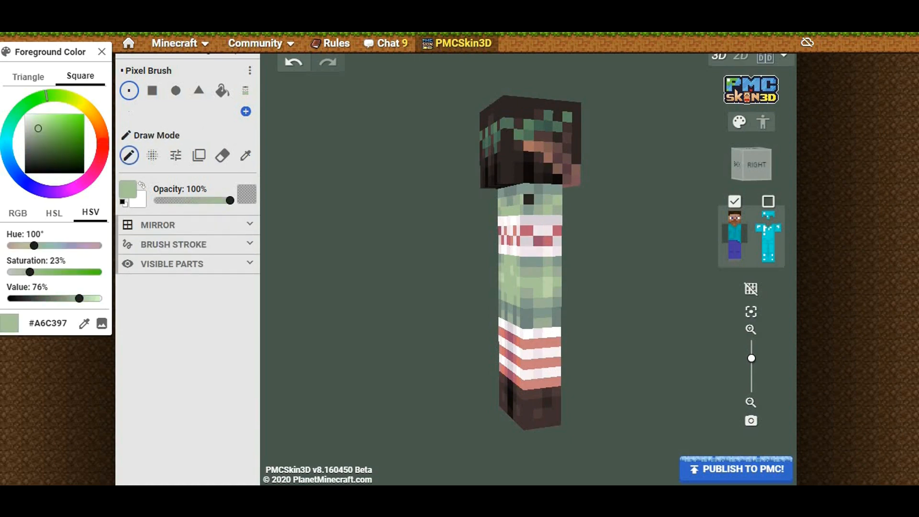
Clone the retouched torso side onto the opposite side, toggling the copy's X axis option, and return to the pixel brush
click(199, 155)
click(188, 248)
click(129, 91)
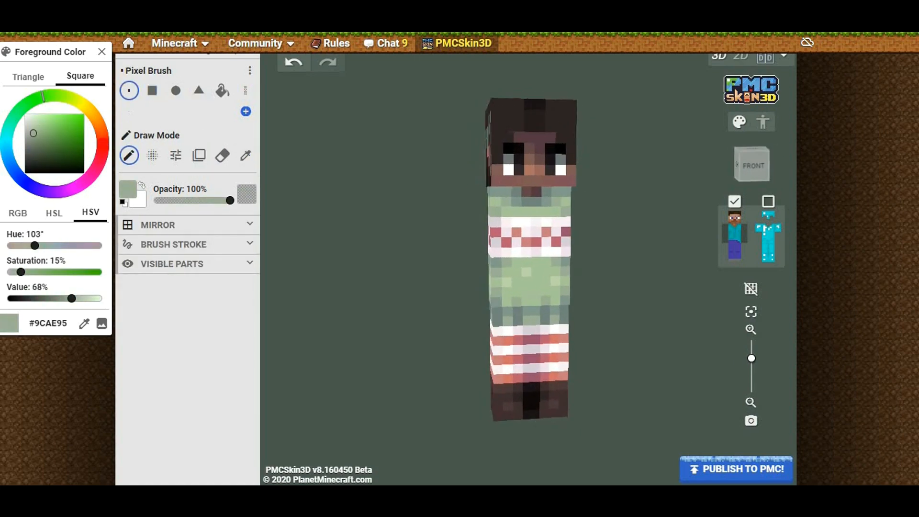
Hide the head and touch up the top of the torso around the neck with sampled collar colors, including #73847E
click(735, 218)
click(246, 155)
click(129, 155)
click(245, 156)
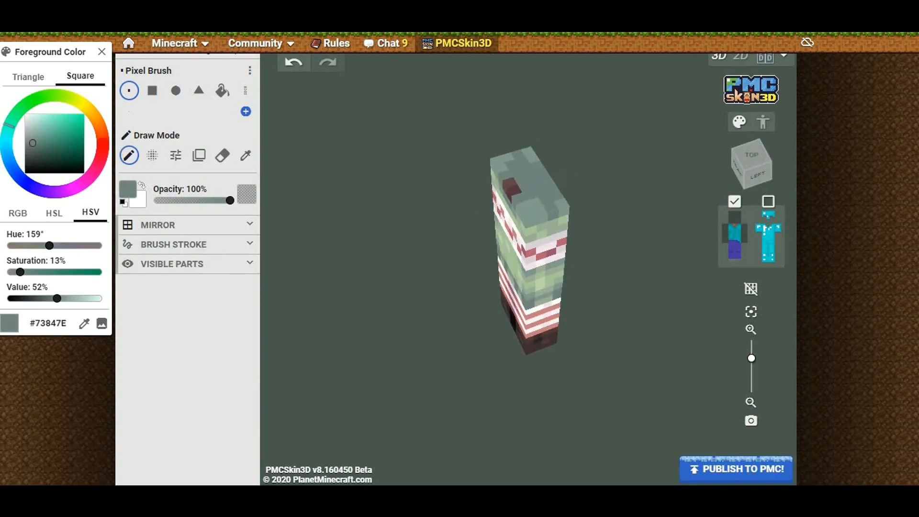
Show the head and outer layer again and check the complete skin from the front and all sides
click(735, 218)
click(769, 202)
click(222, 155)
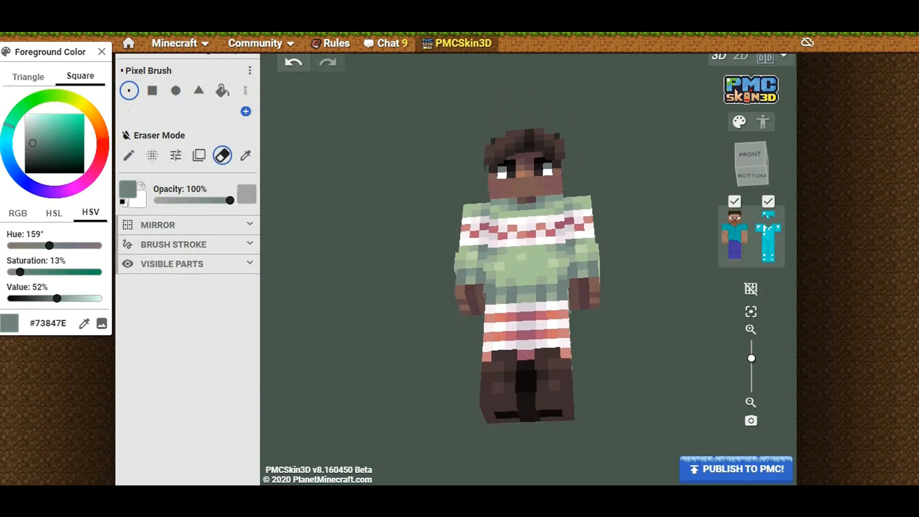
click(750, 154)
drag(632, 268, 283, 278)
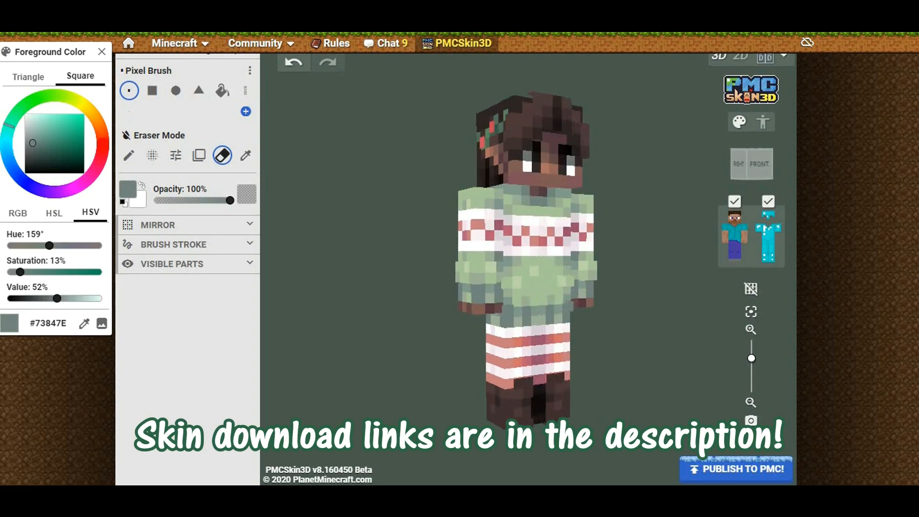